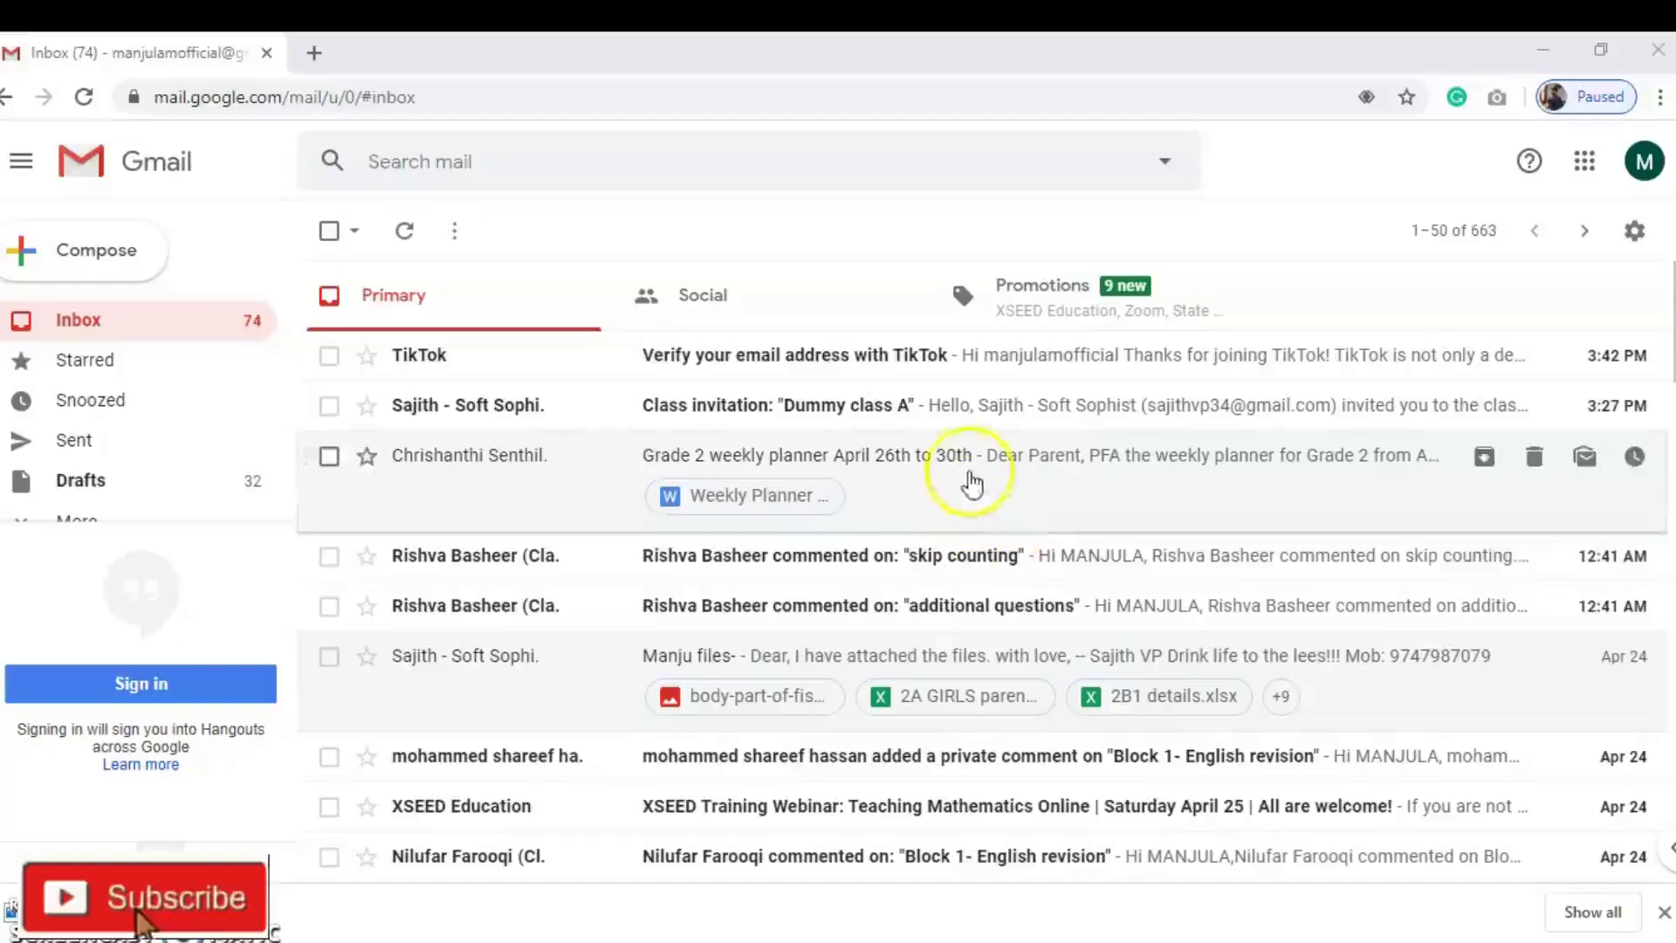
- Bring up the Gmail Primary inbox listing the 'Class invitation: Dummy class A' email
click(960, 437)
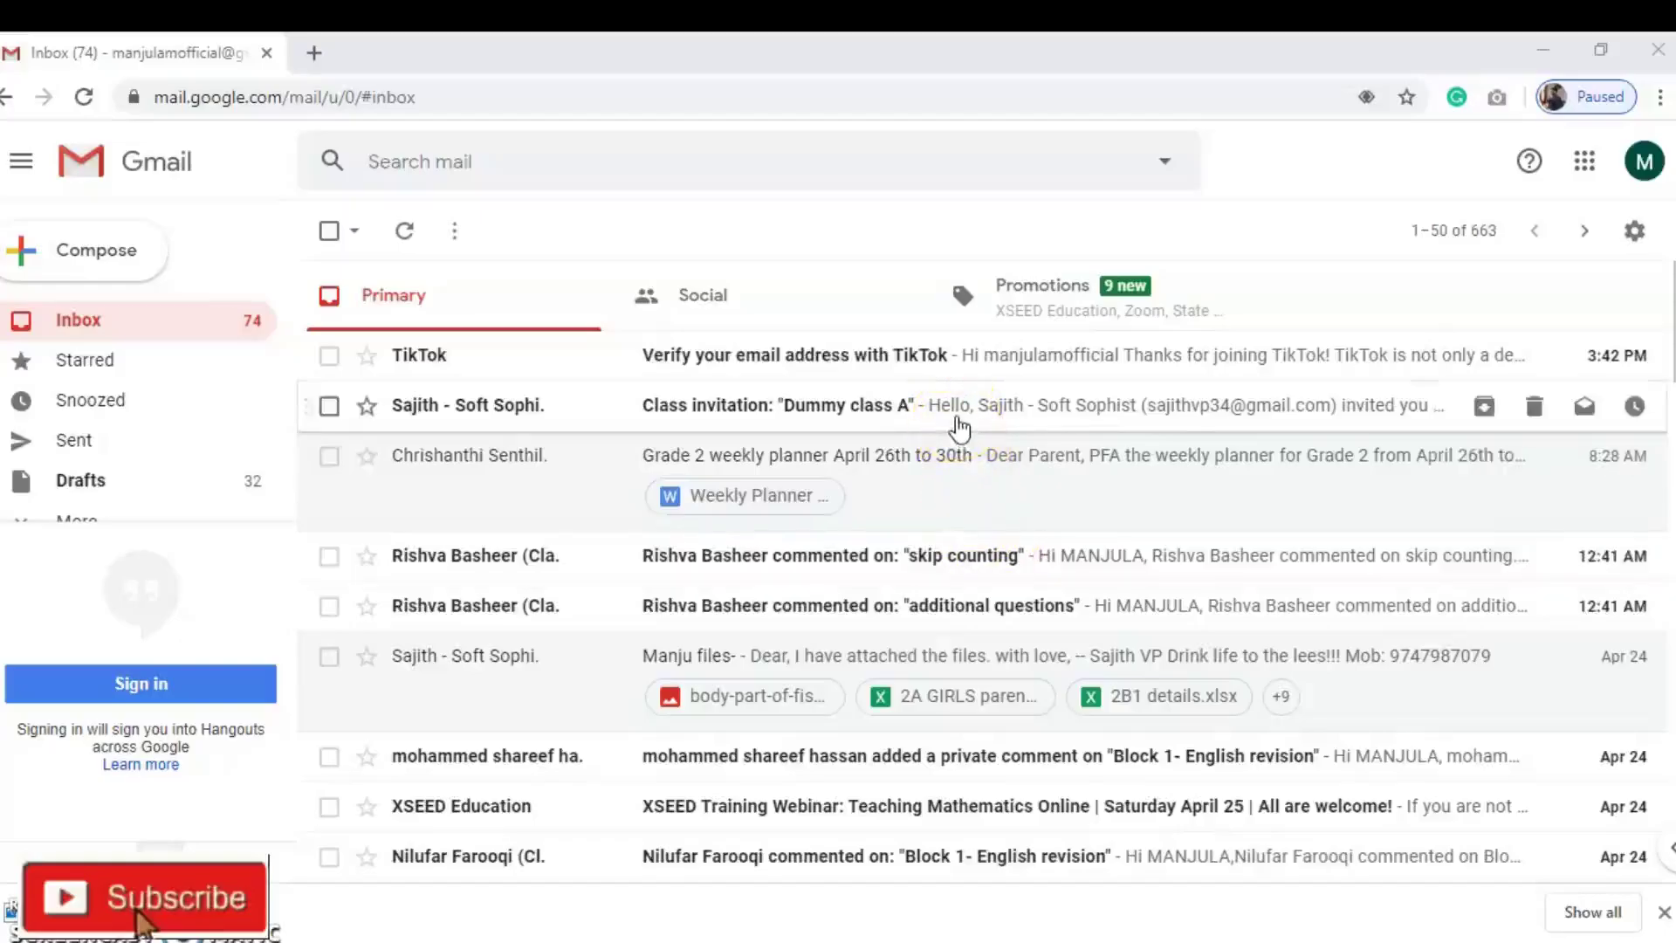
- Open the Dummy class A invitation email, join the class, and dismiss the Create posts tip
click(958, 417)
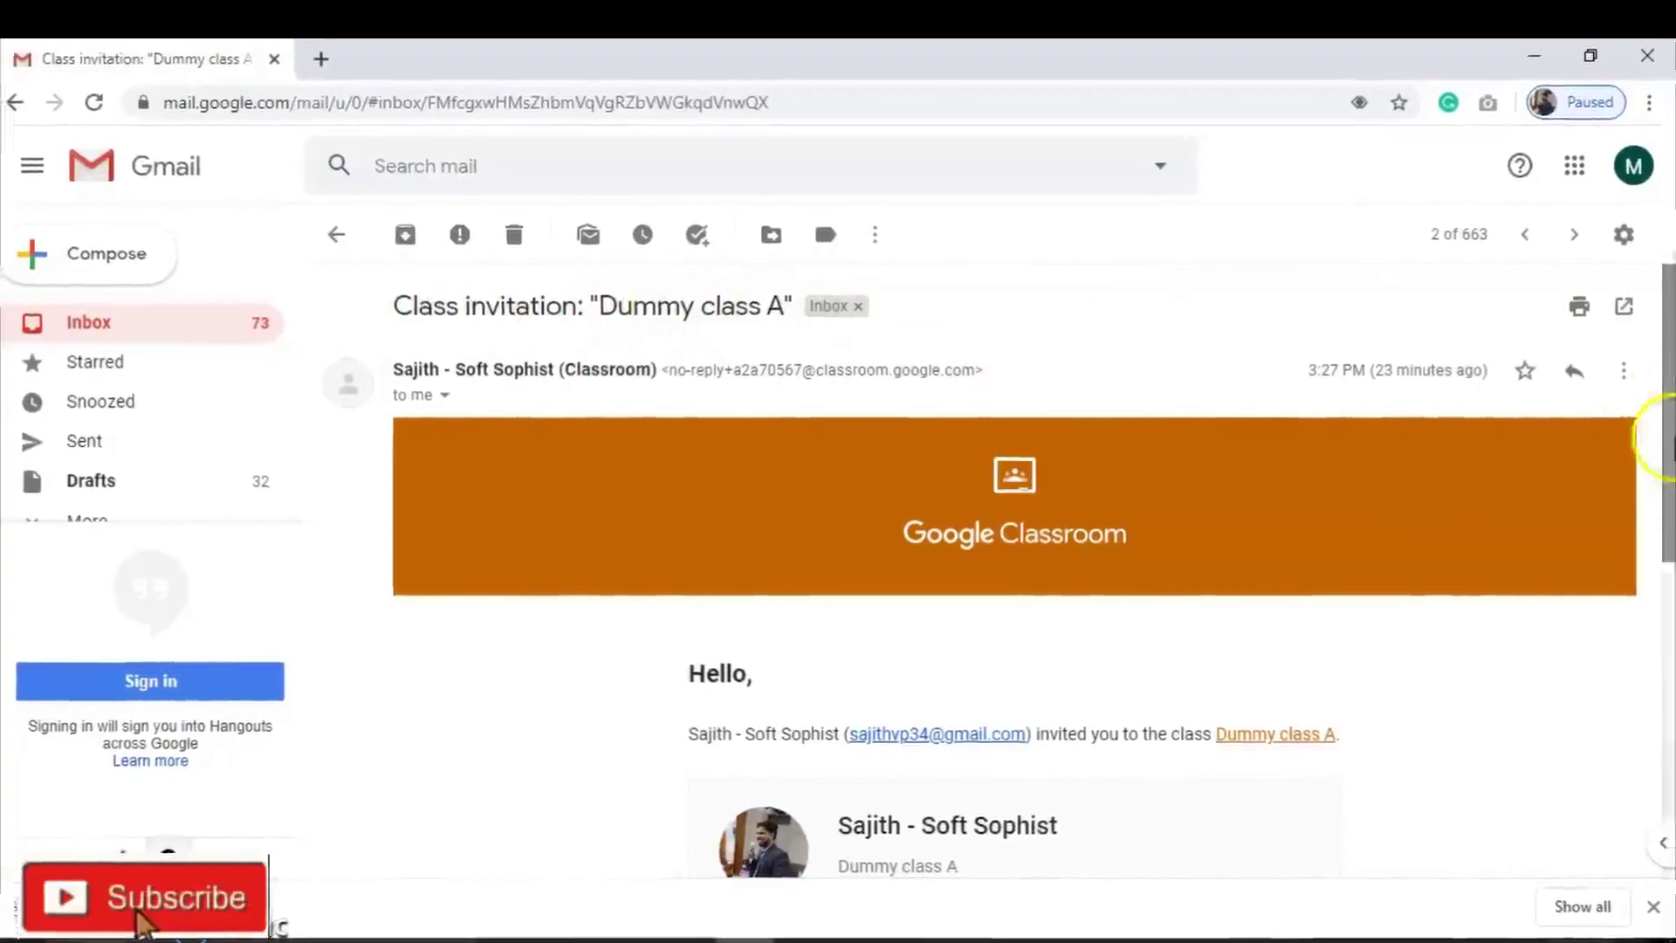
scroll(1194, 609, down, 3)
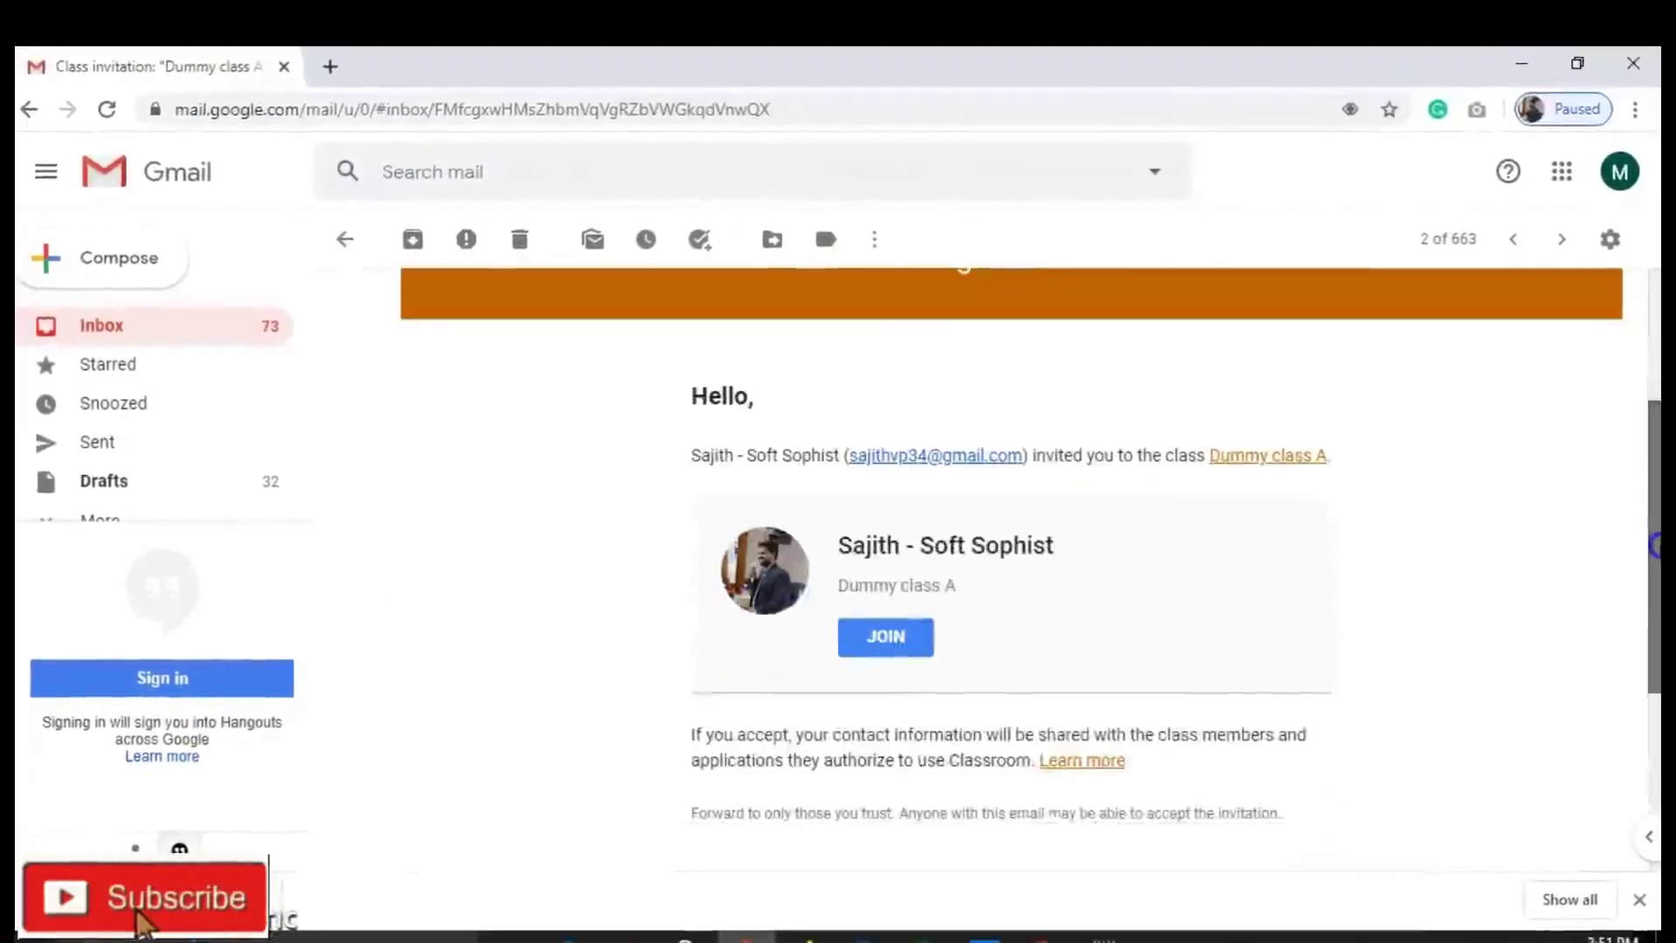
click(892, 633)
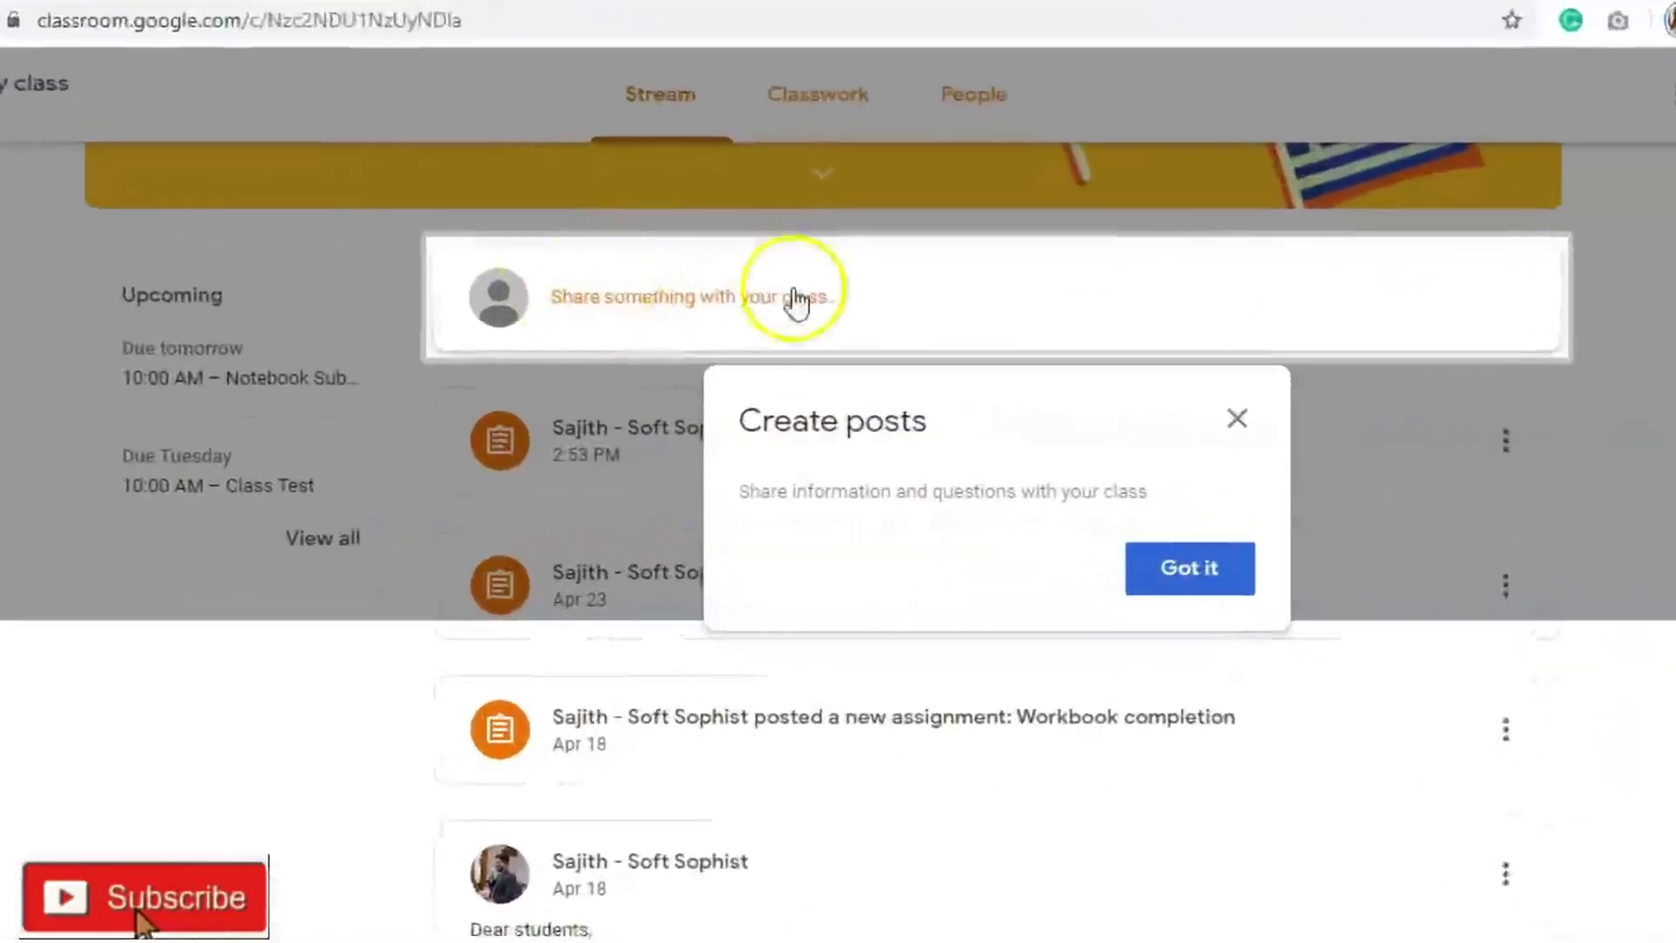
click(1190, 568)
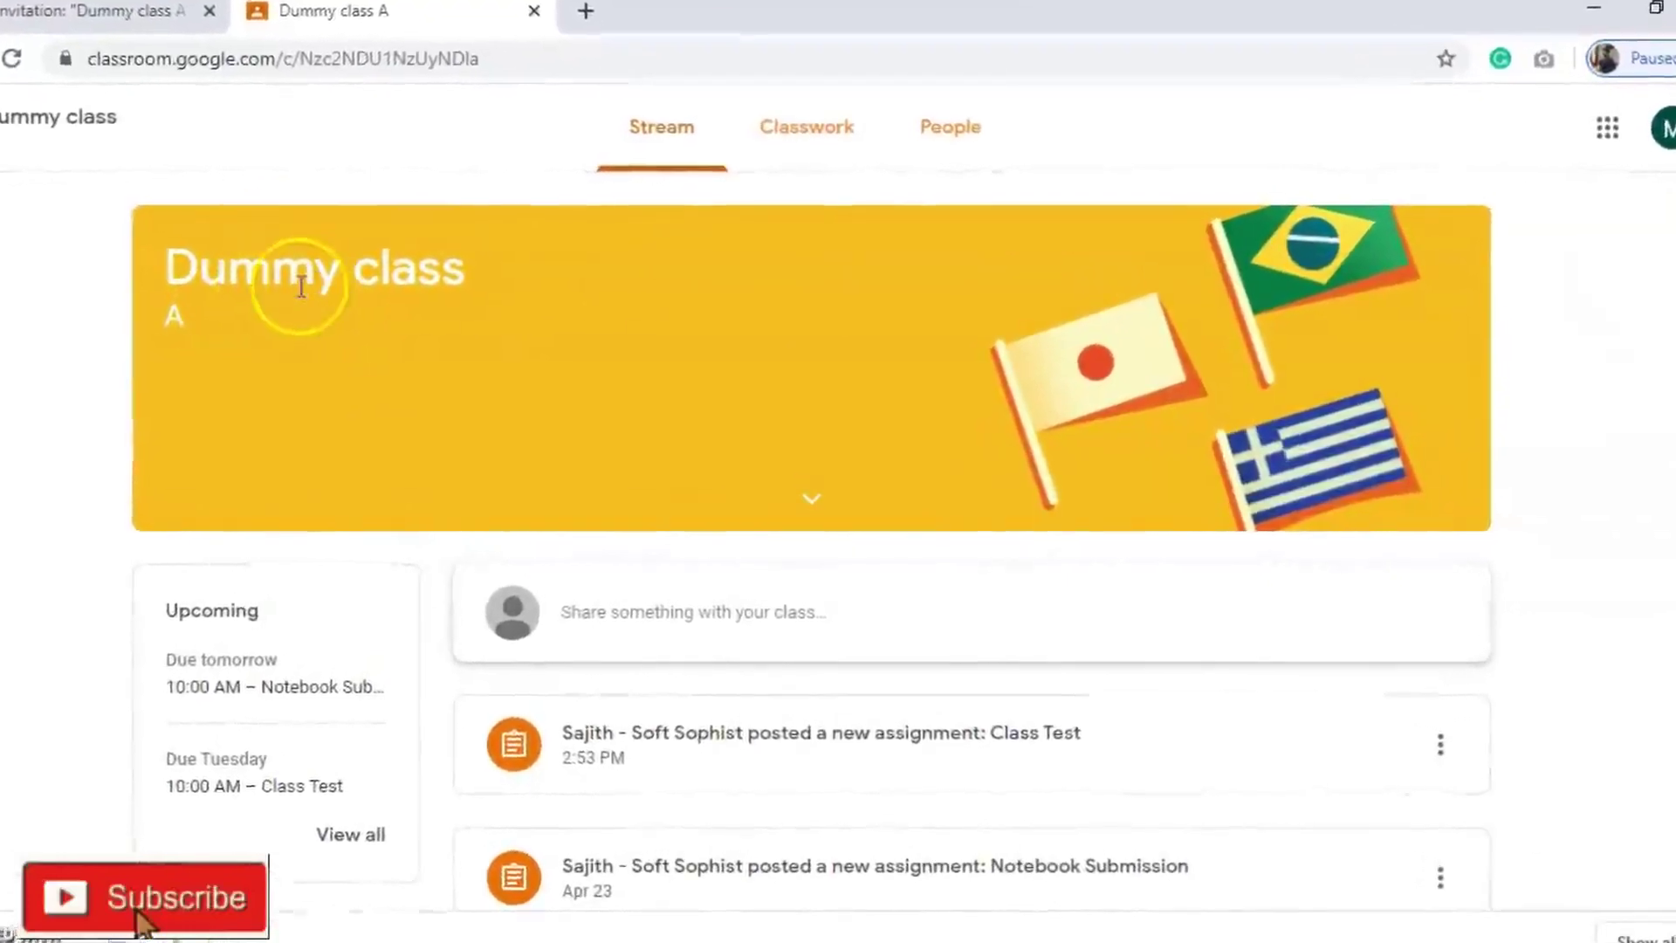
- Scroll the class stream's assignment posts down to the Recording #5.mp4 video post and start a comment
drag(172, 263, 455, 264)
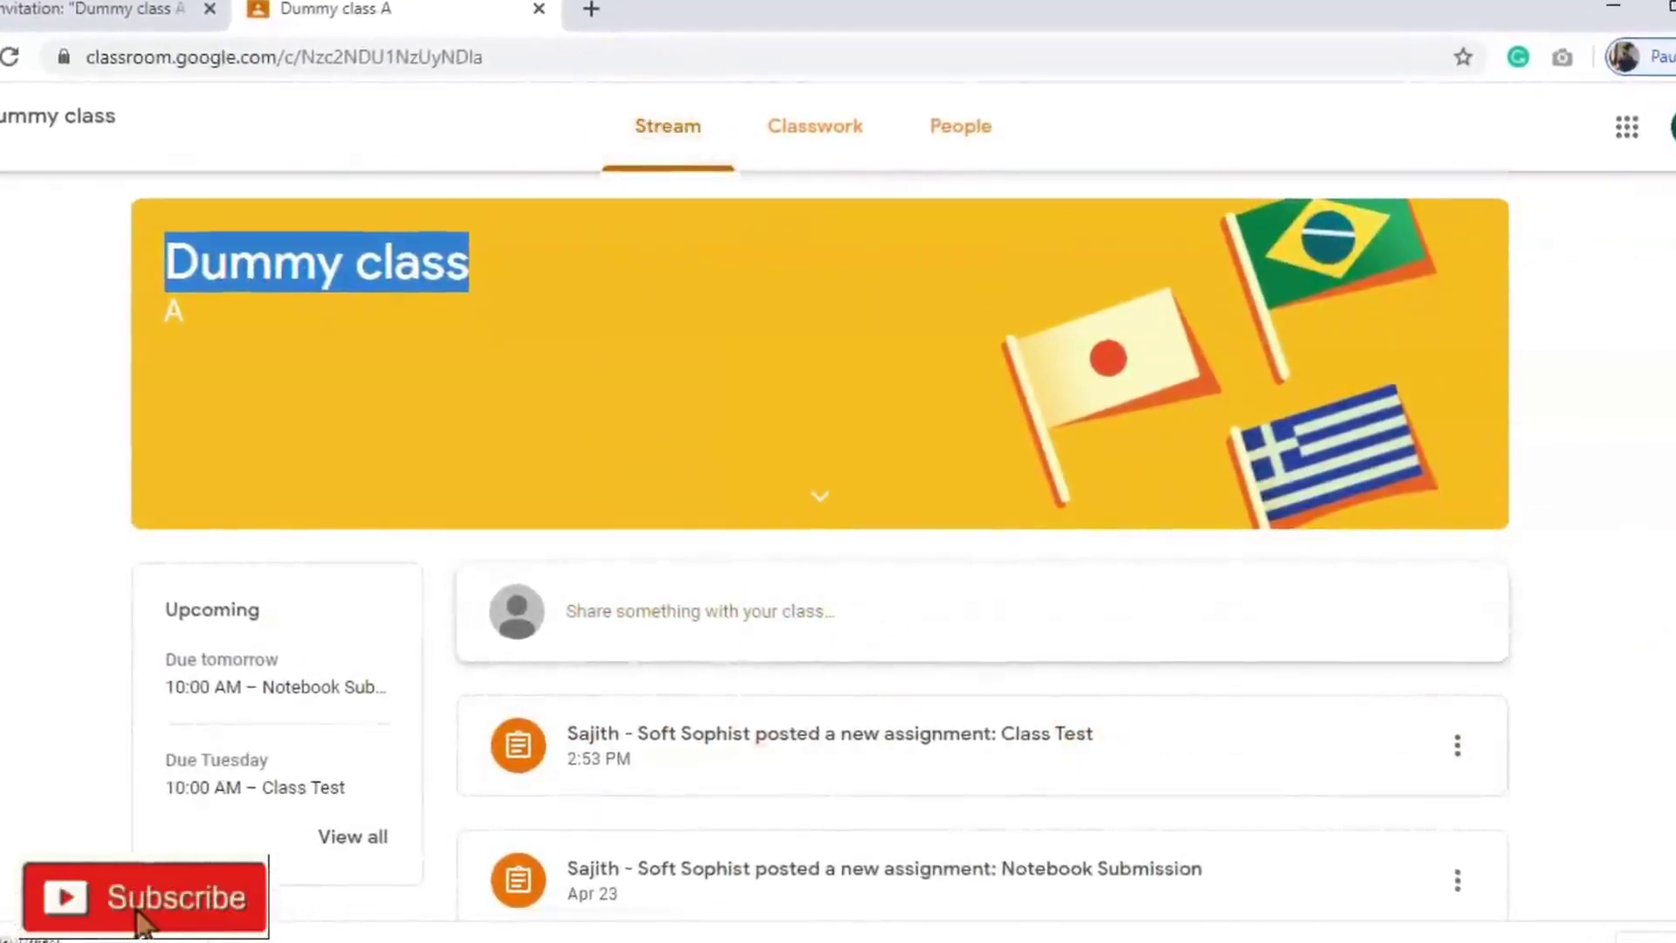
scroll(821, 541, down, 2)
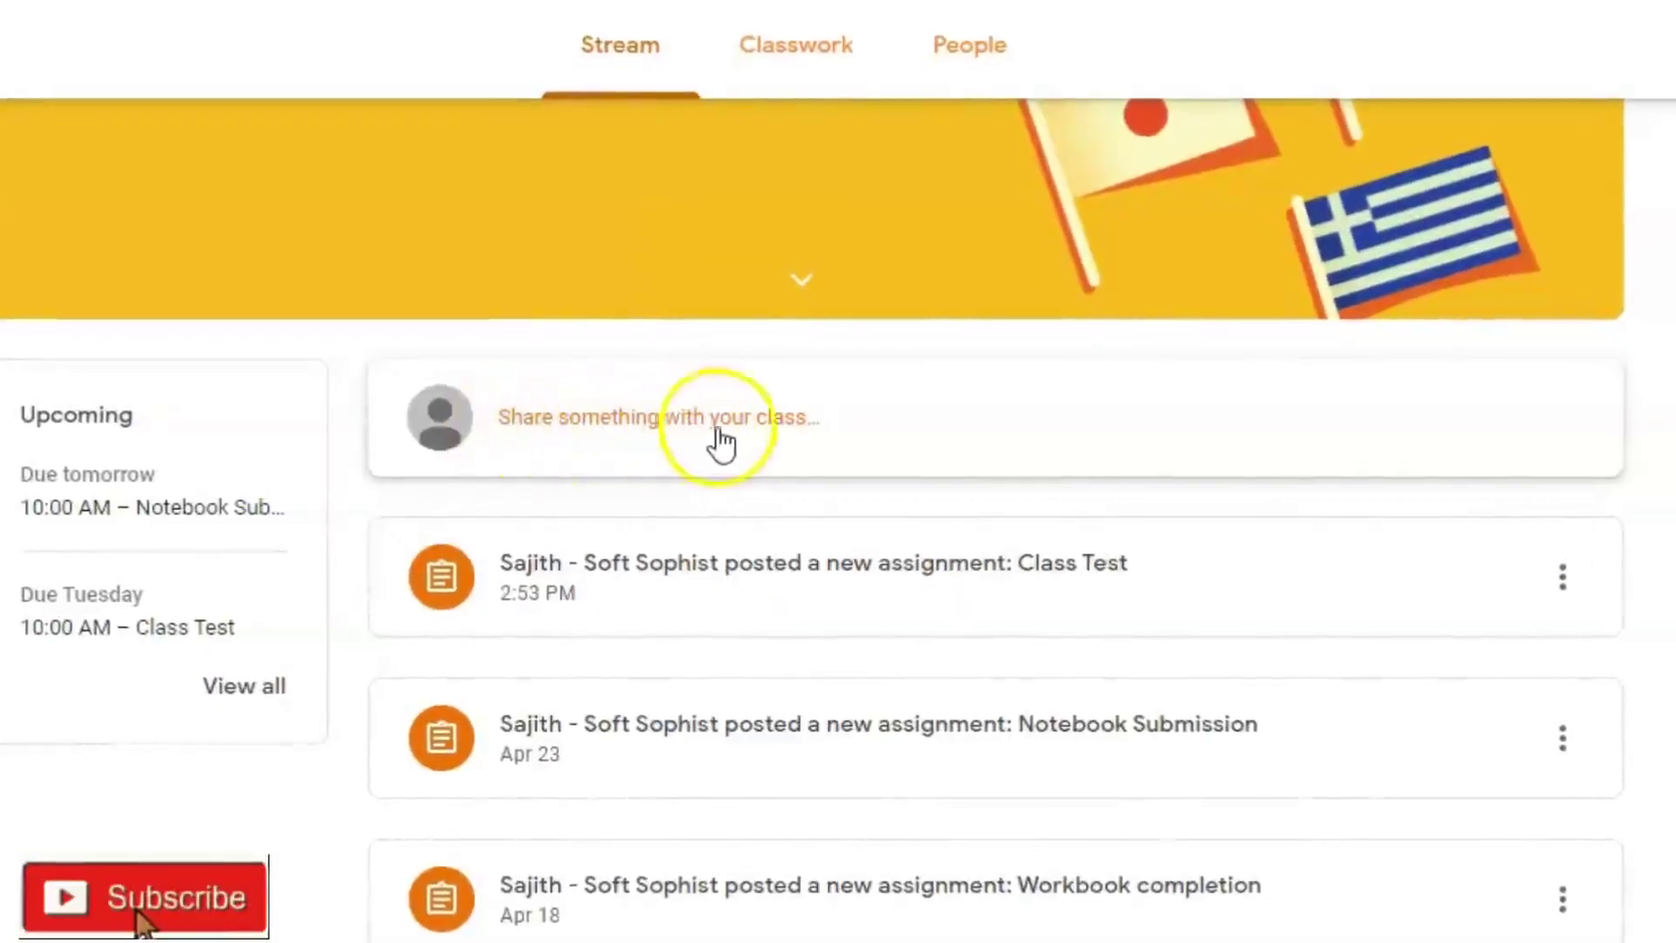
scroll(925, 437, down, 4)
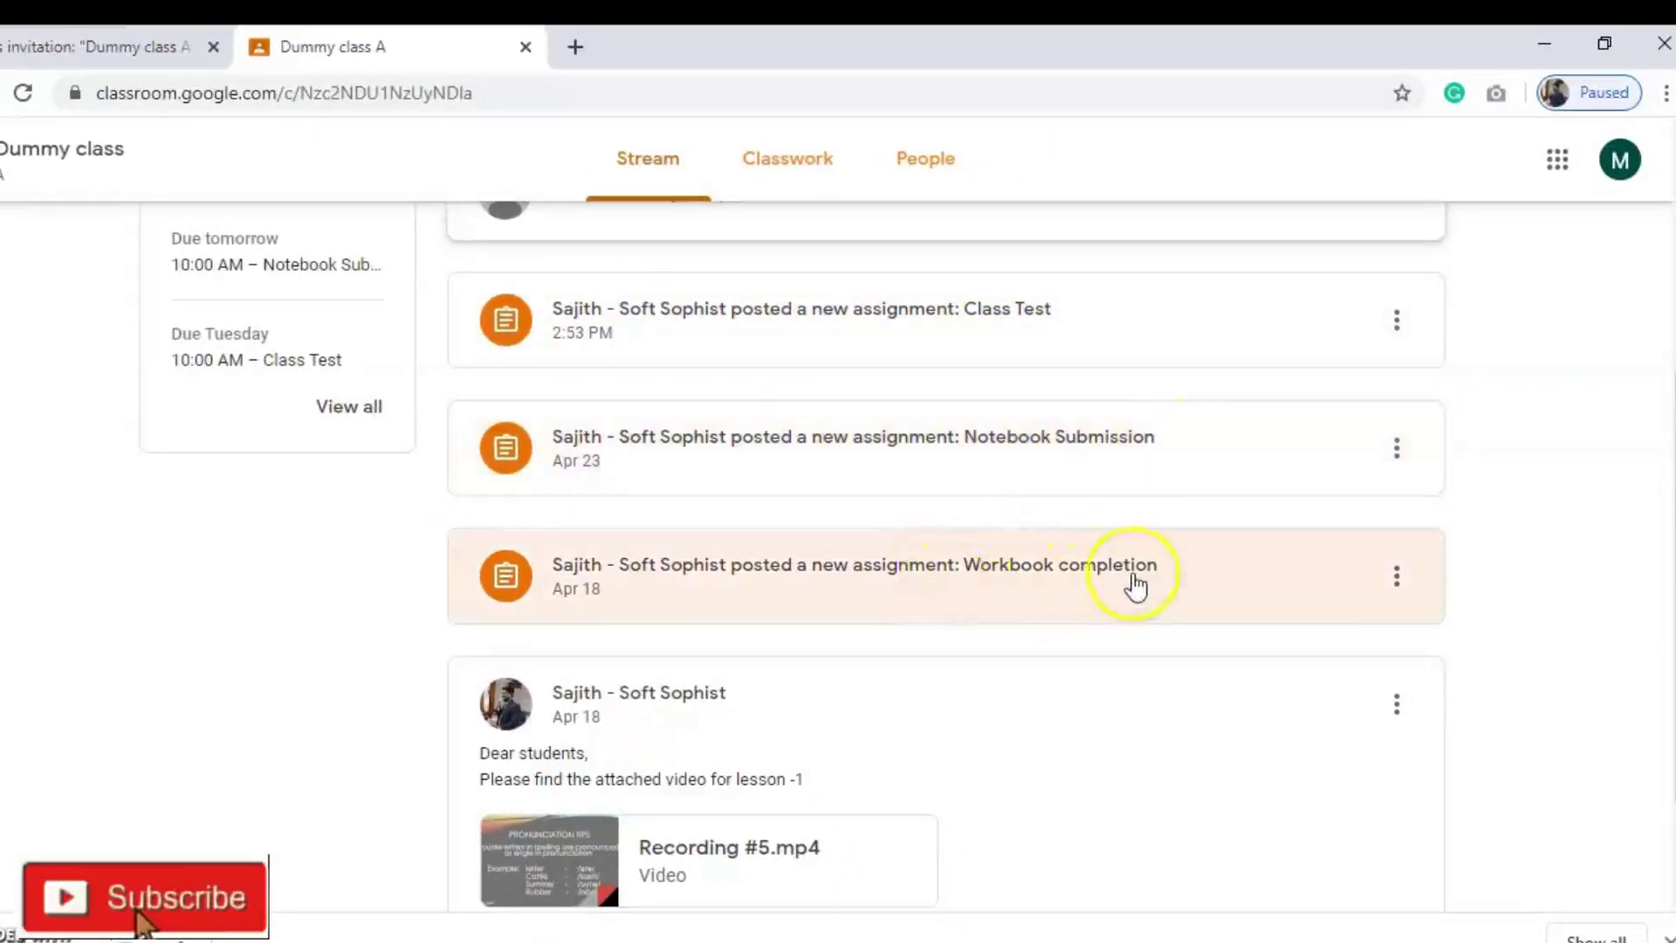
scroll(1663, 533, down, 2)
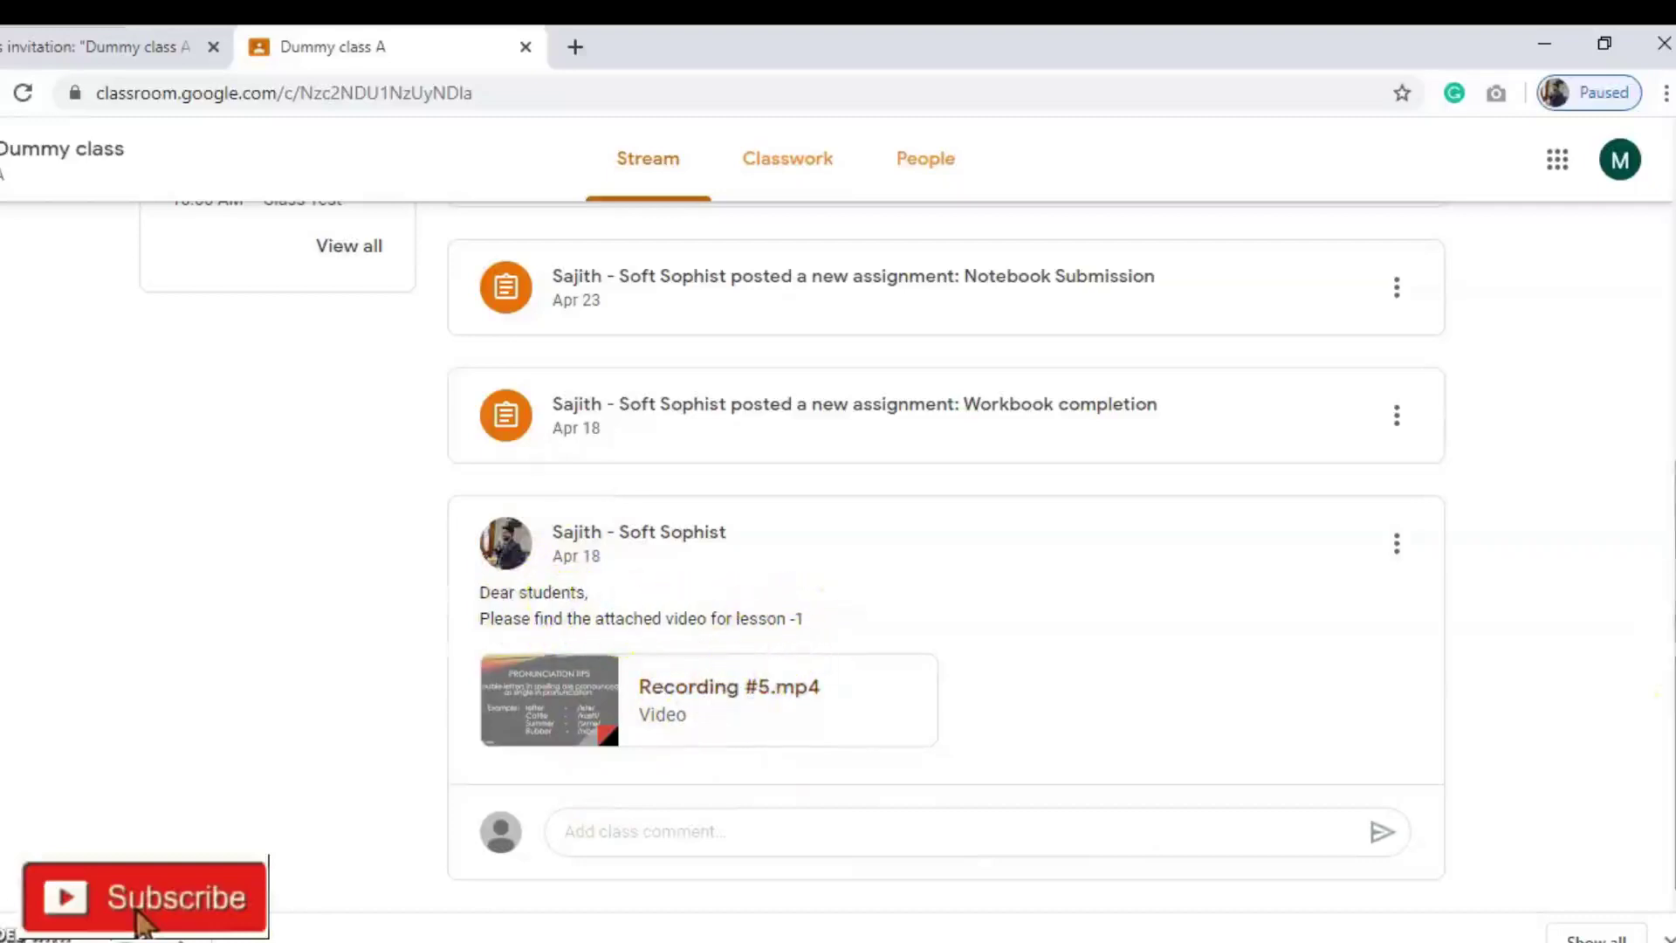
click(661, 835)
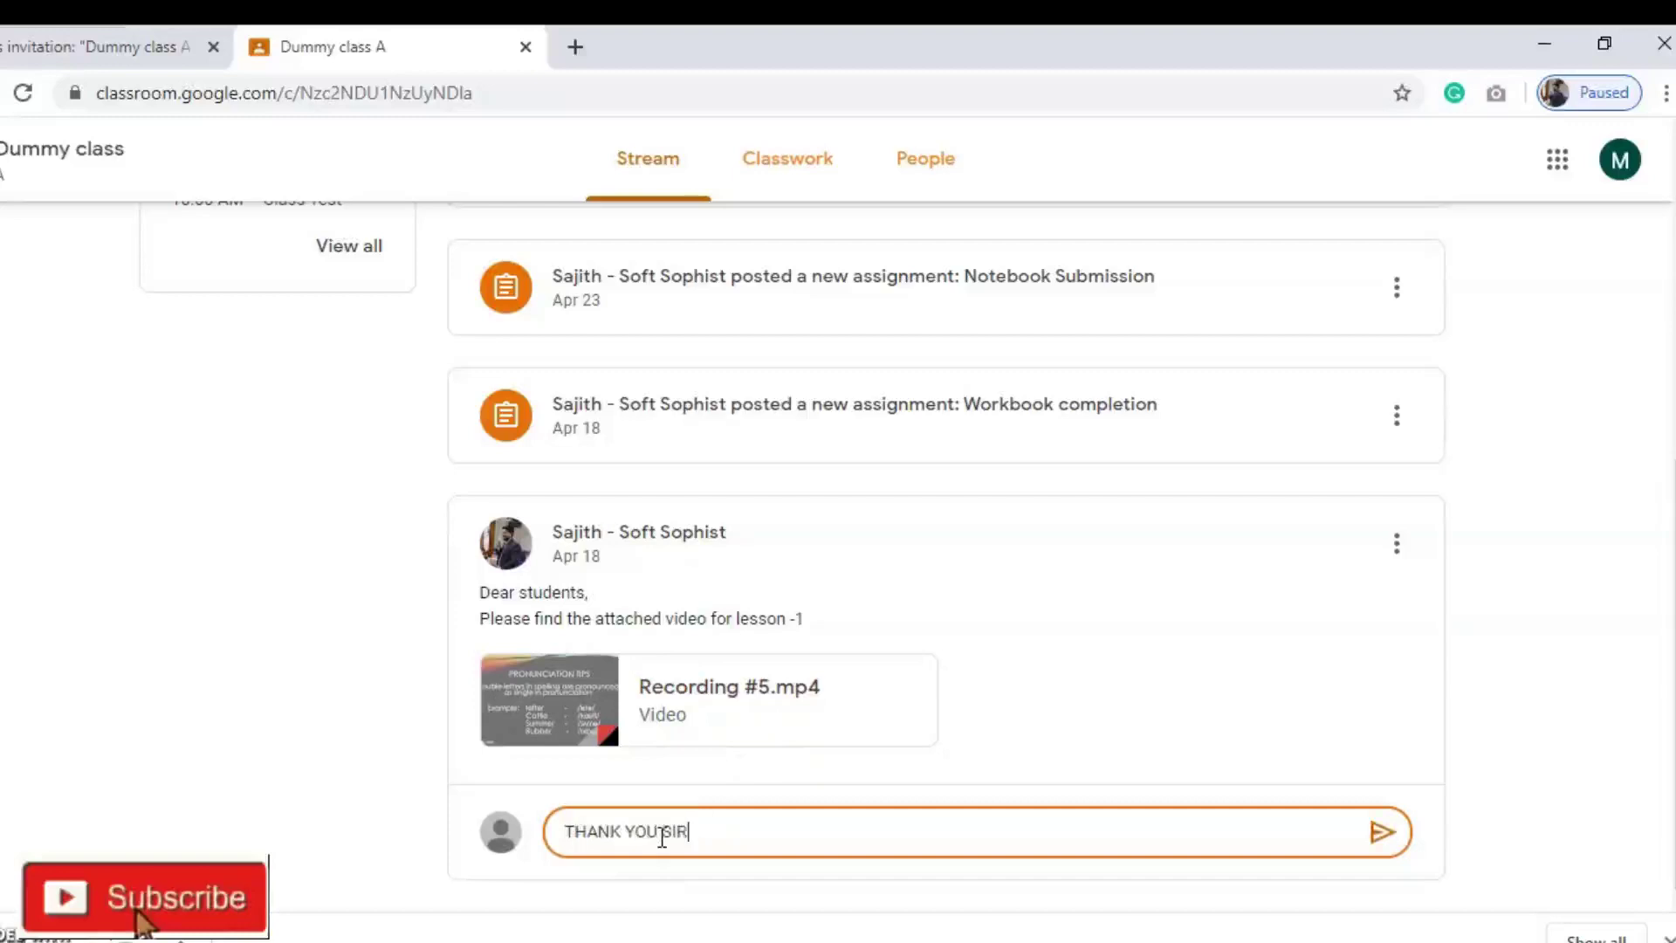
- Post 'THANK YOU SIR' under the lesson-1 video post and scroll to check it
click(1382, 832)
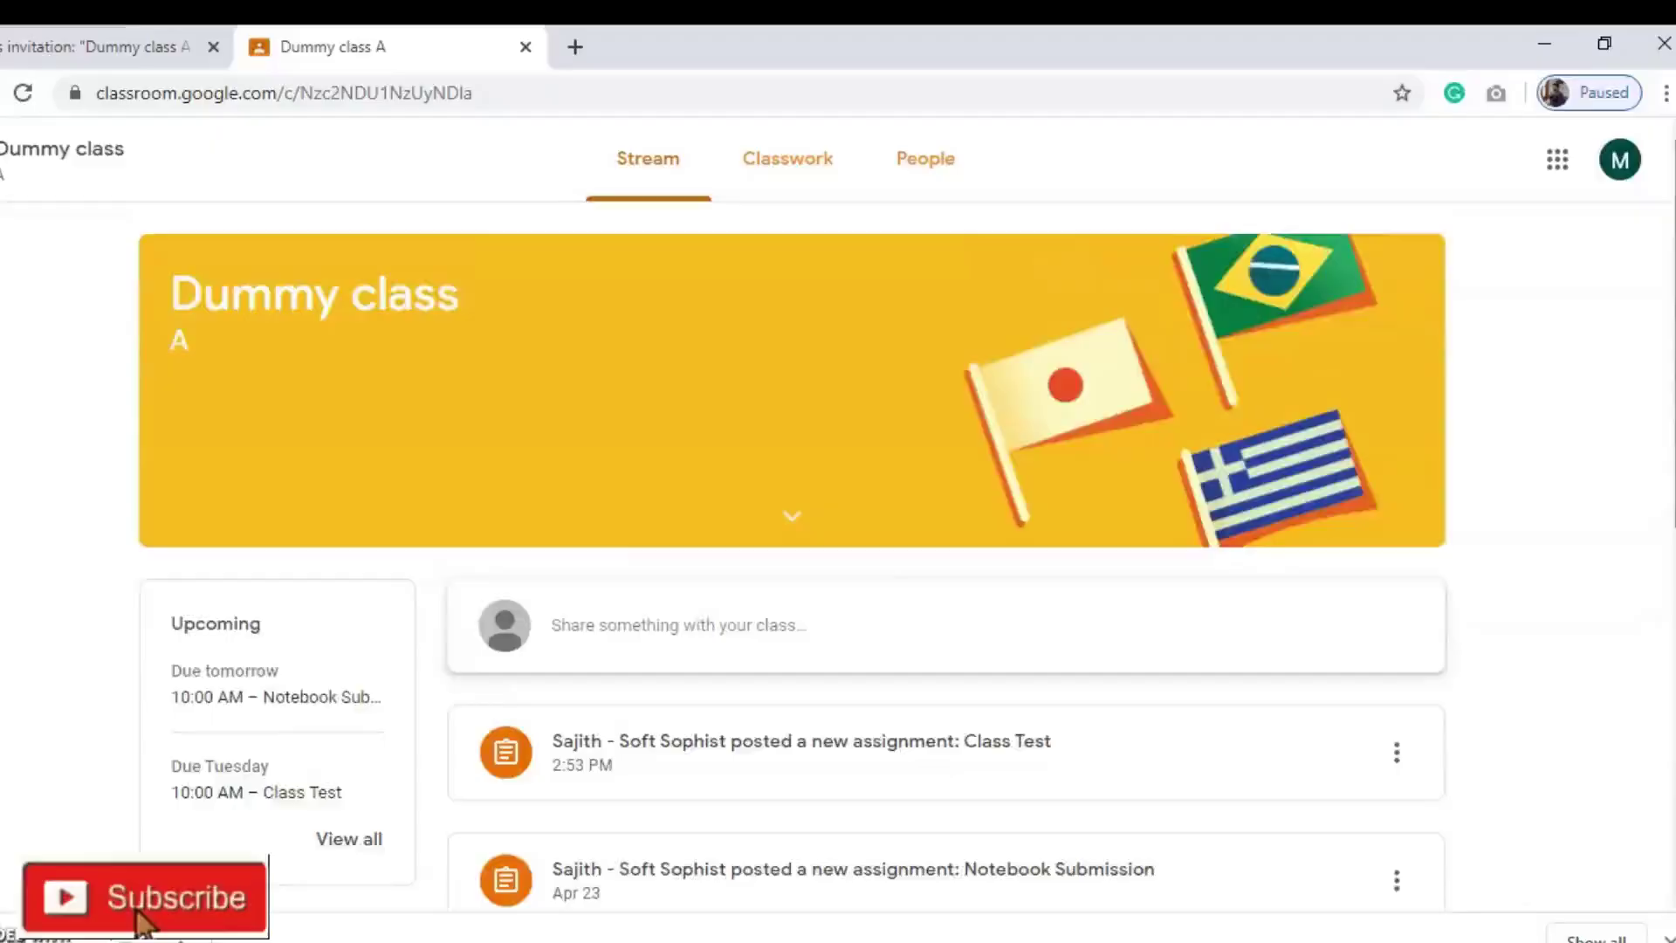
scroll(838, 550, down, 3)
scroll(946, 558, down, 4)
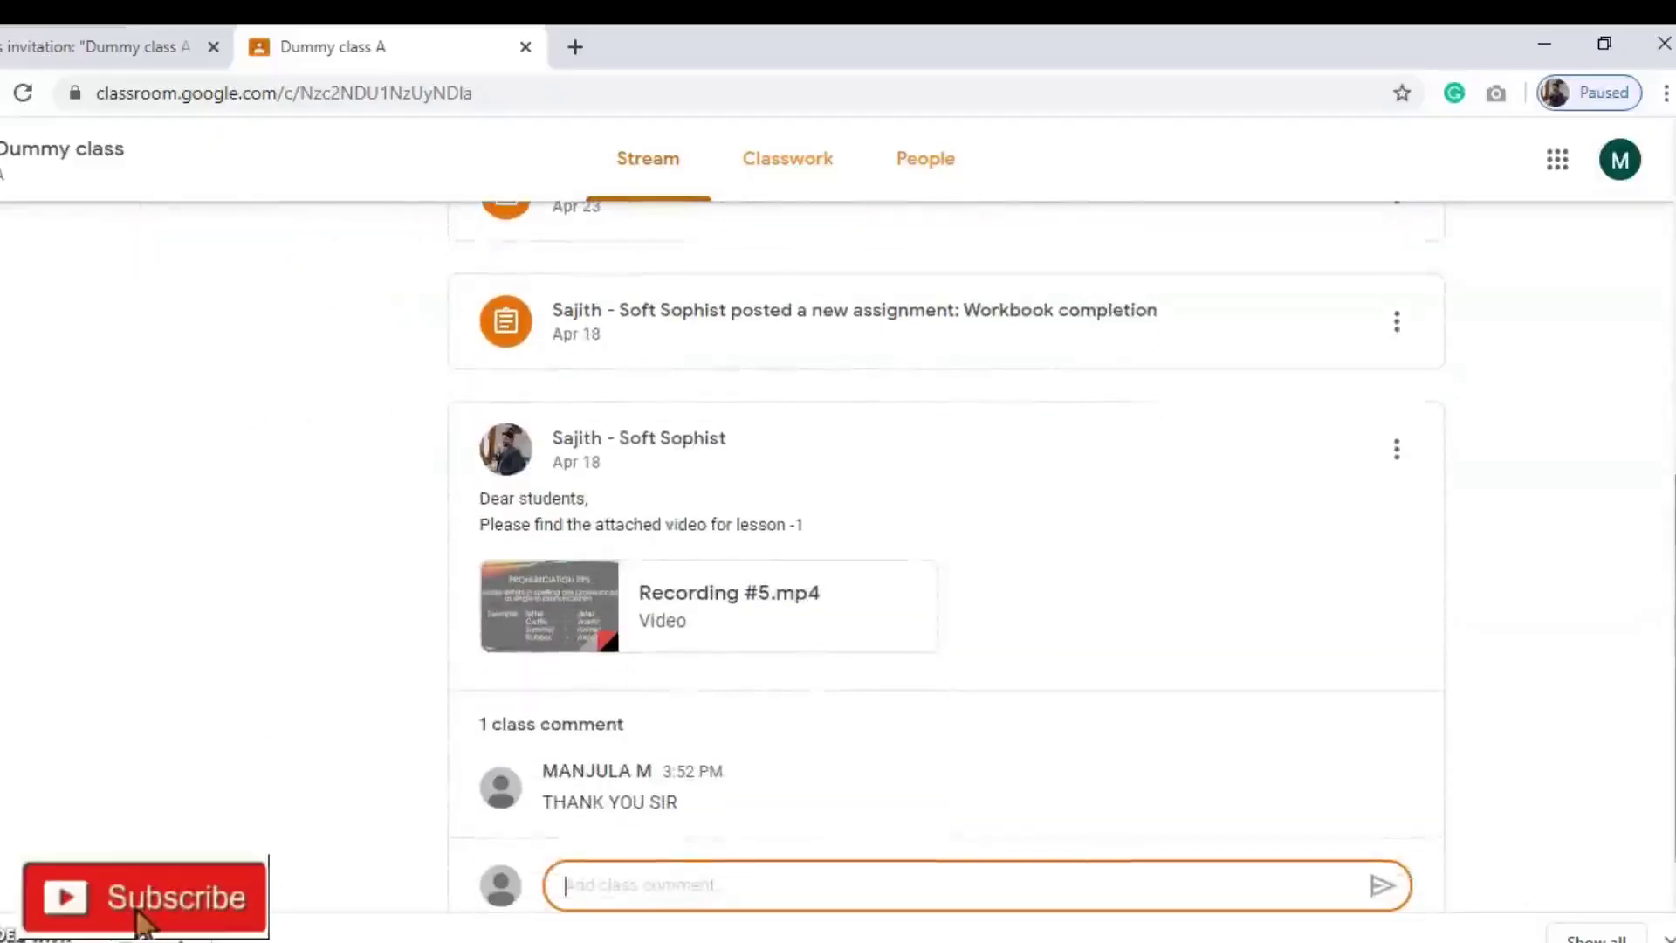
scroll(946, 559, up, 7)
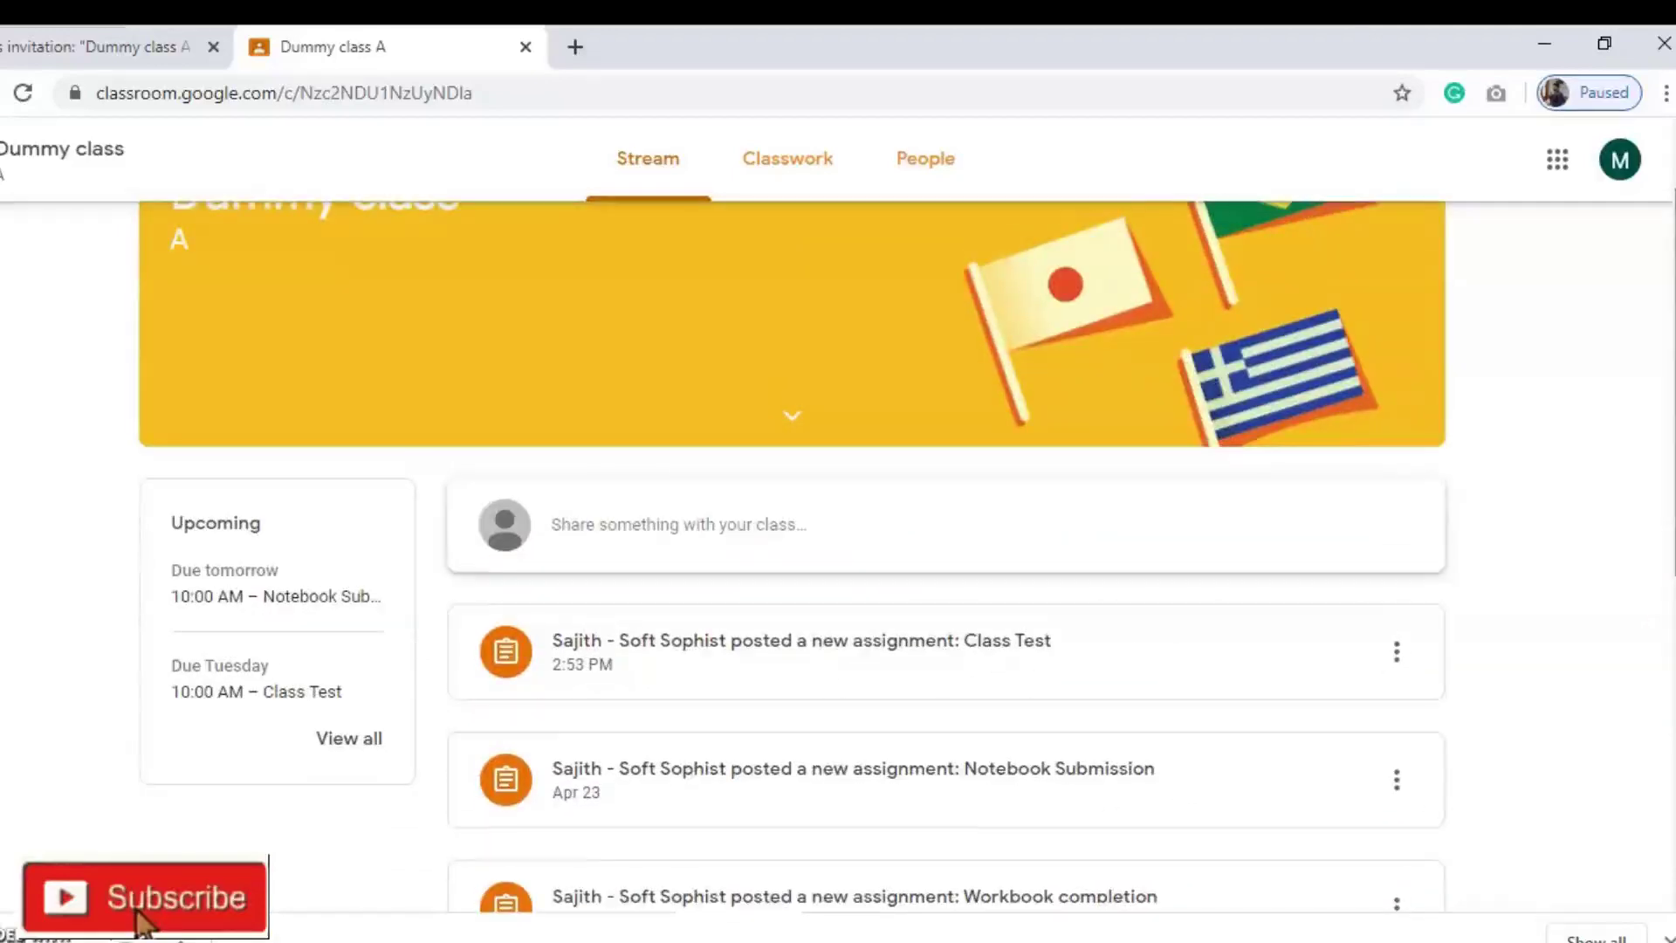
scroll(838, 472, up, 1)
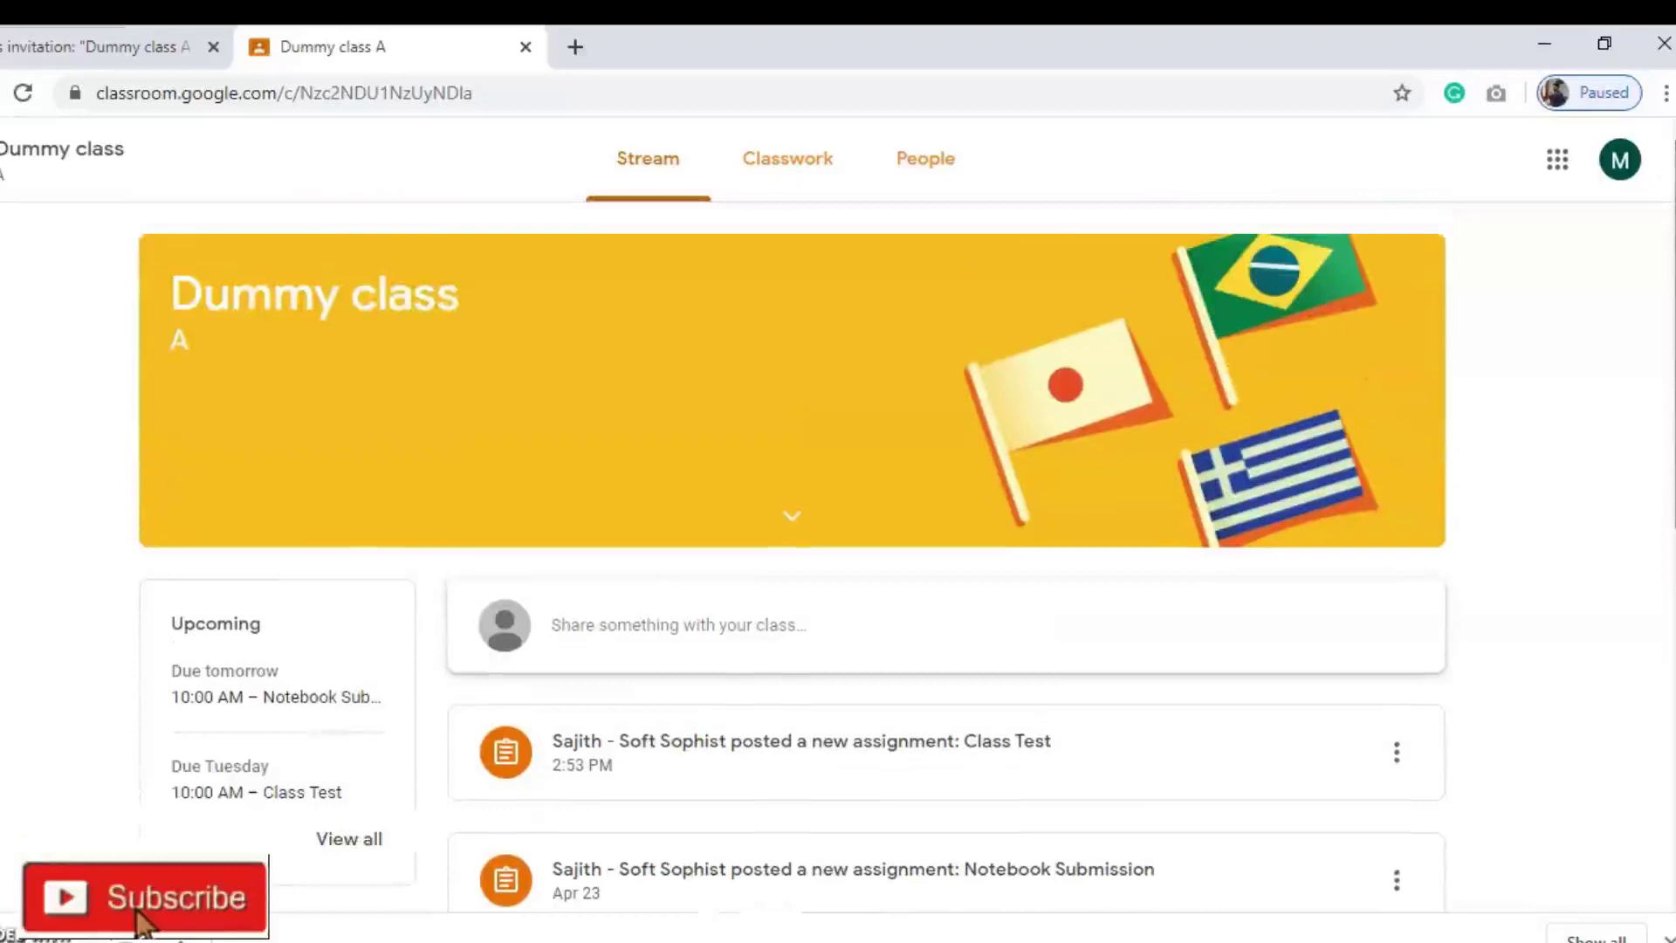
- Go to the Classwork page, dismiss the Track your progress tip, and expand Workbook completion
click(648, 603)
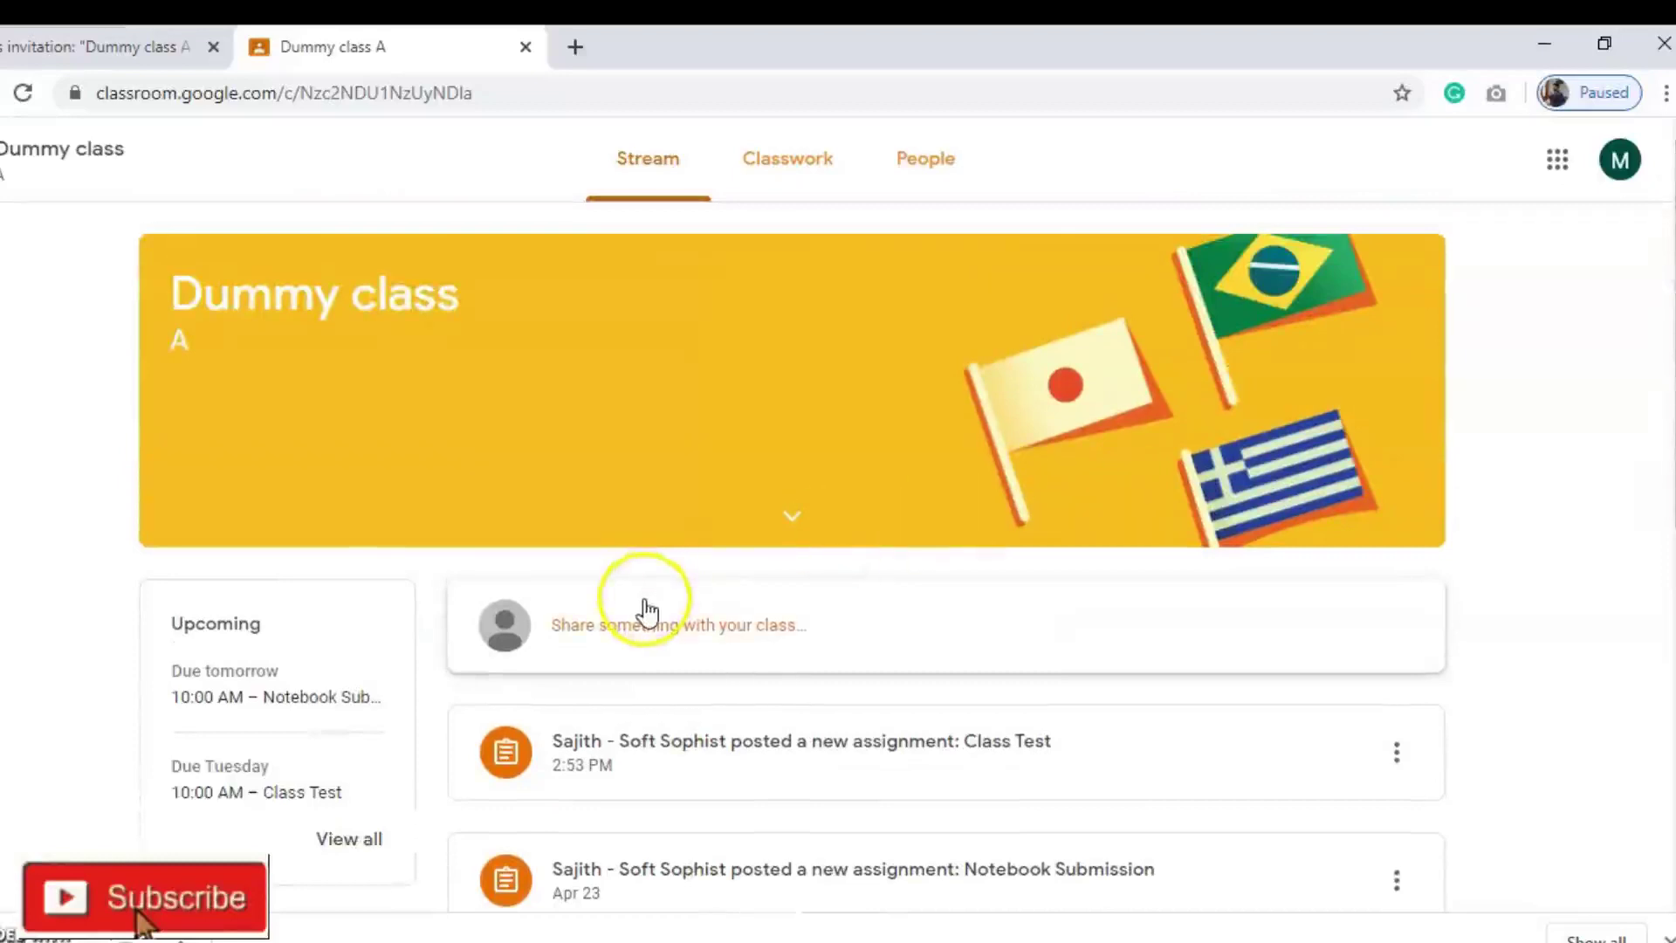
click(666, 670)
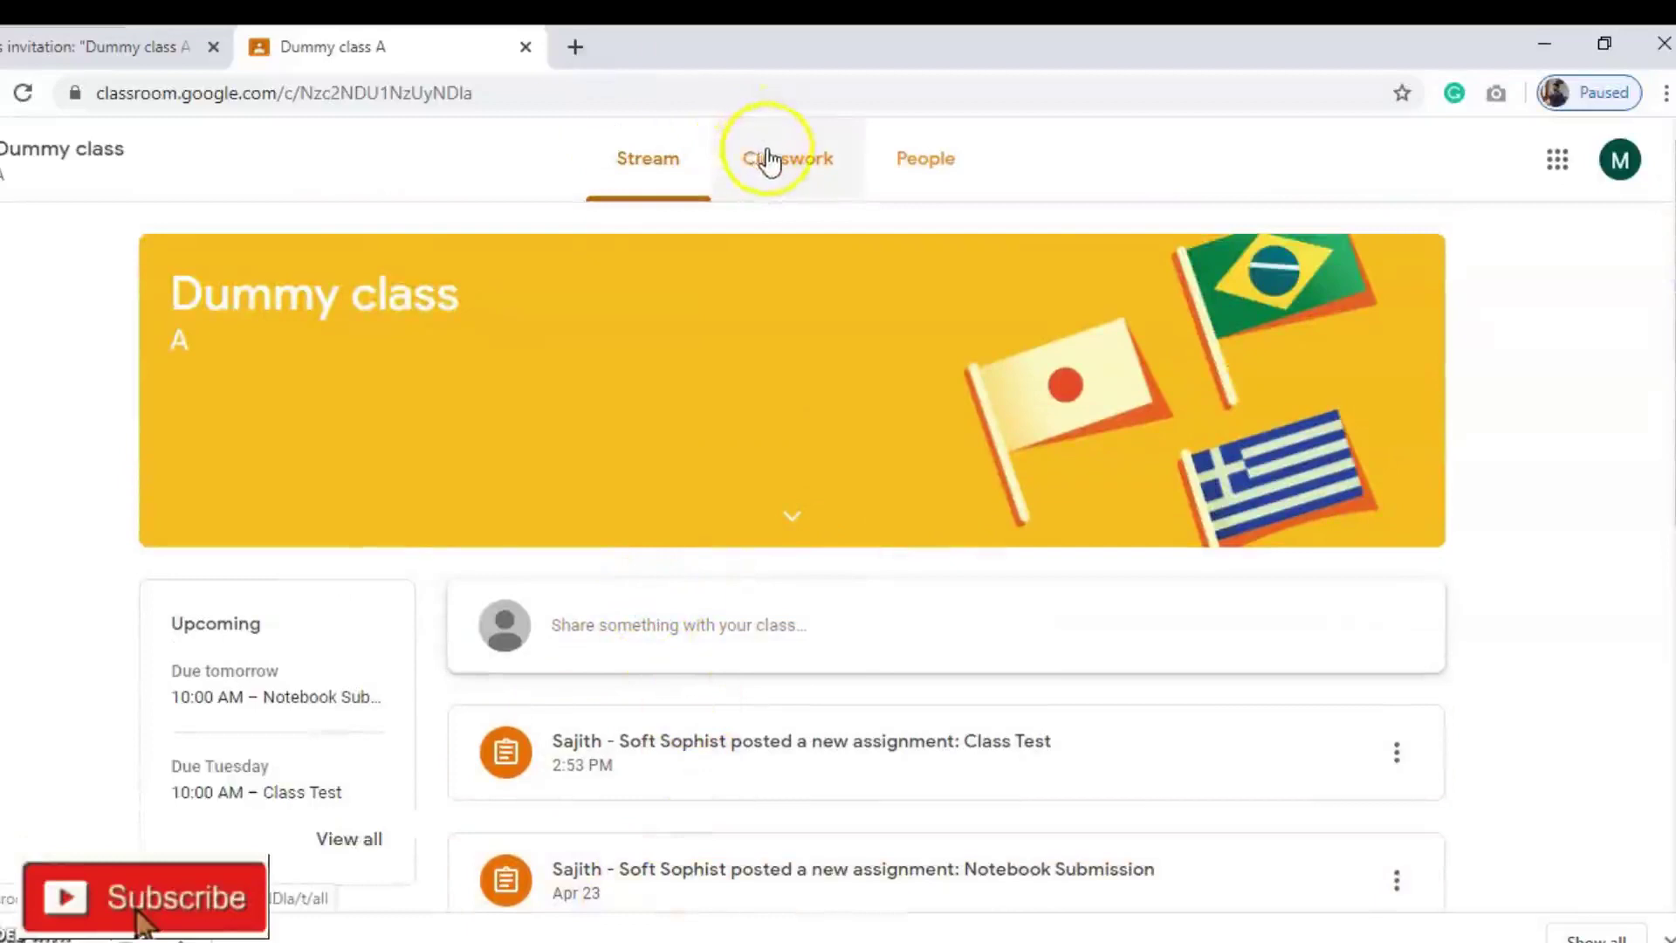
click(768, 160)
click(888, 309)
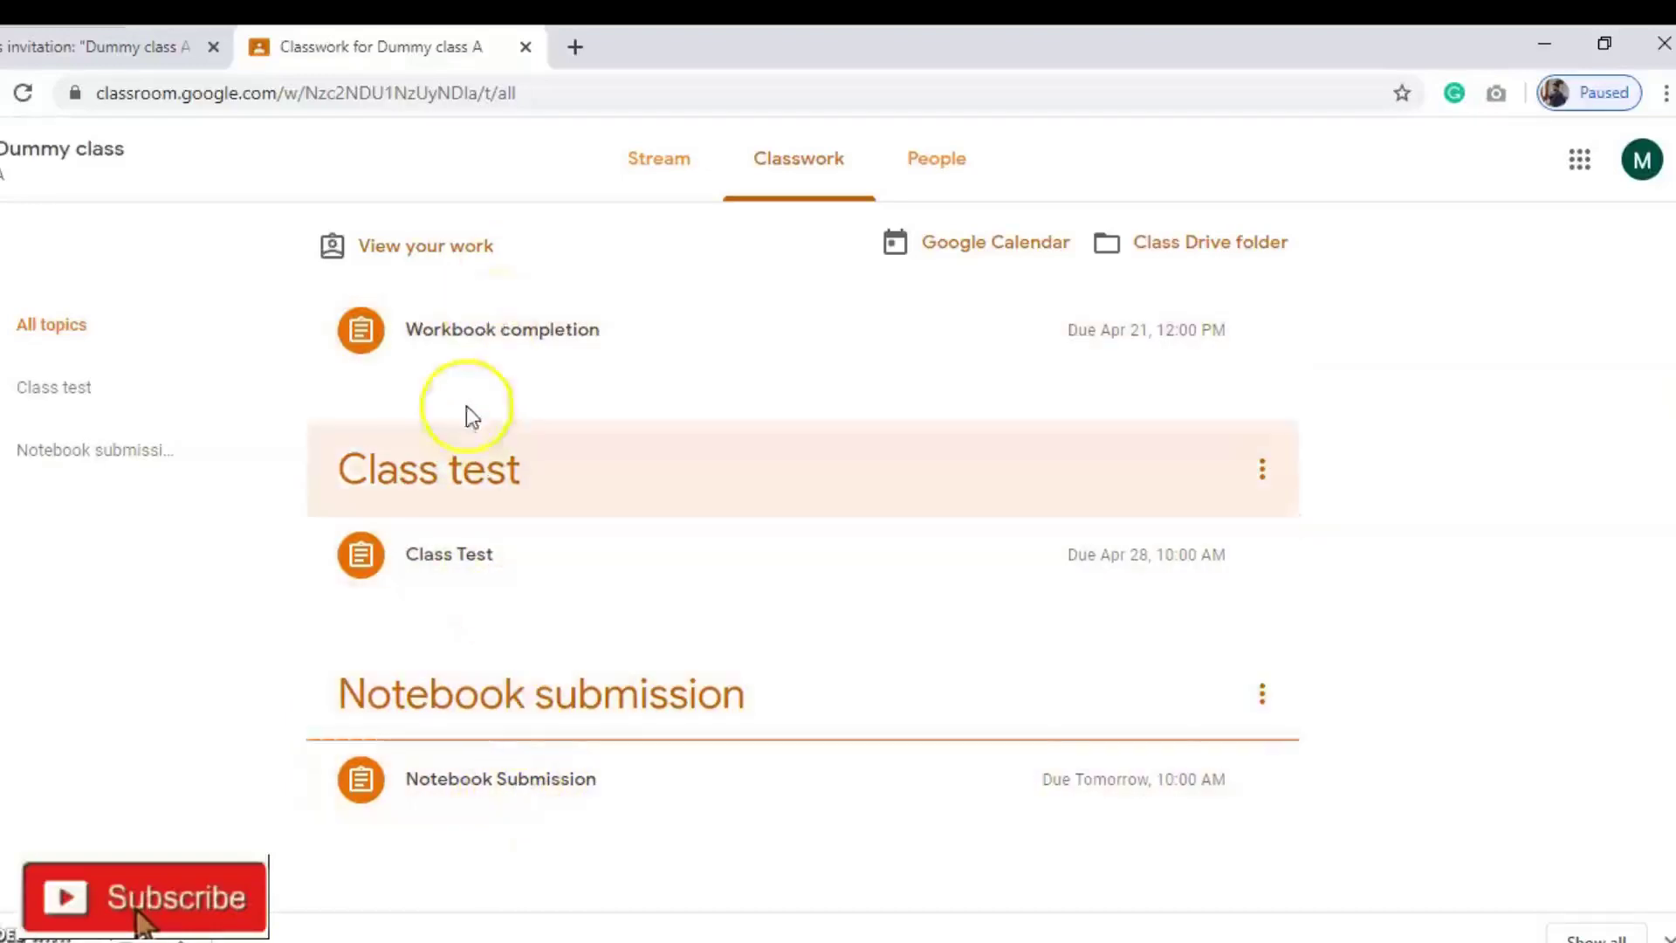
click(494, 333)
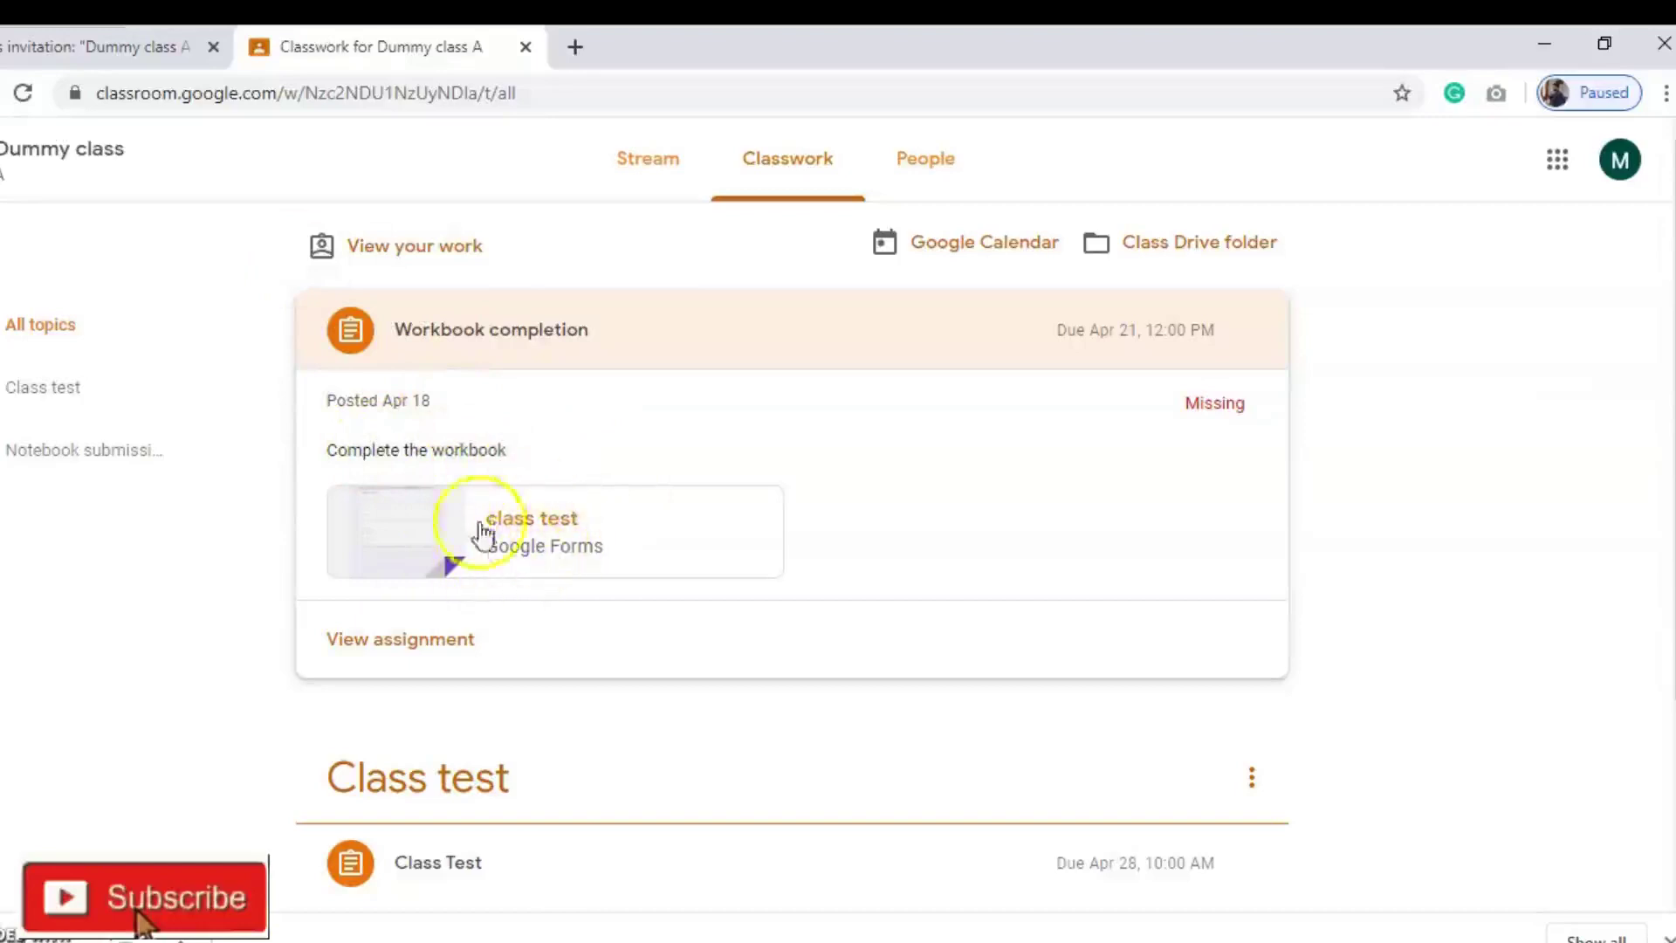
- In the Class test topic, expand Class Test and open its Grade -10 English quiz form
drag(1671, 428, 1672, 668)
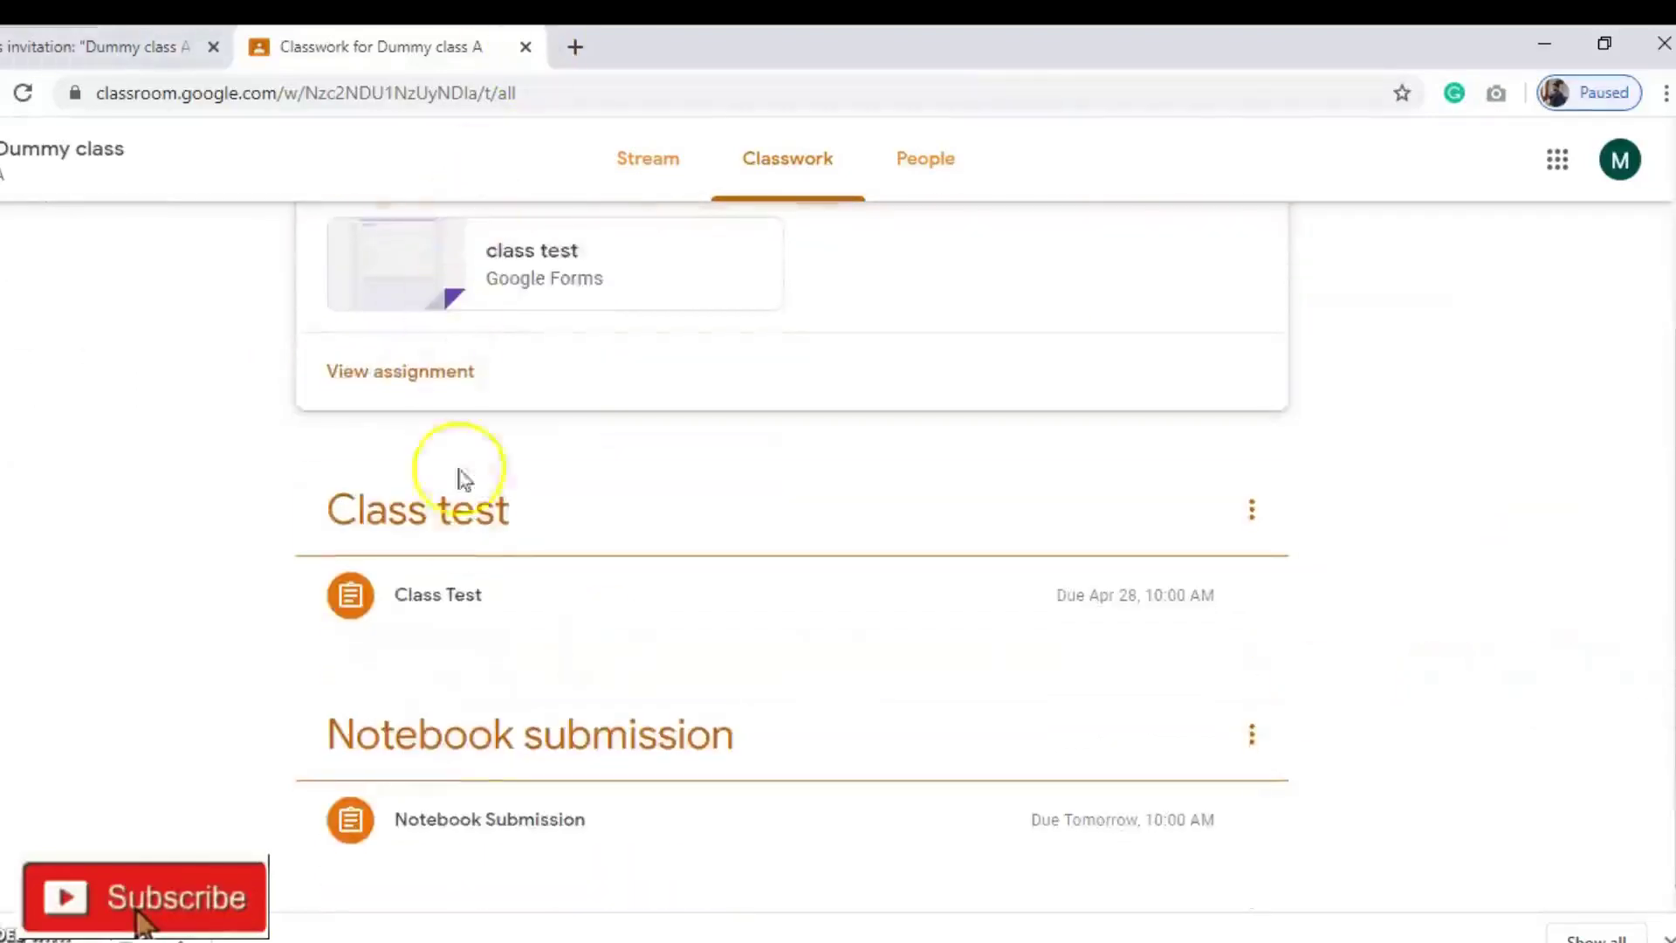
click(472, 515)
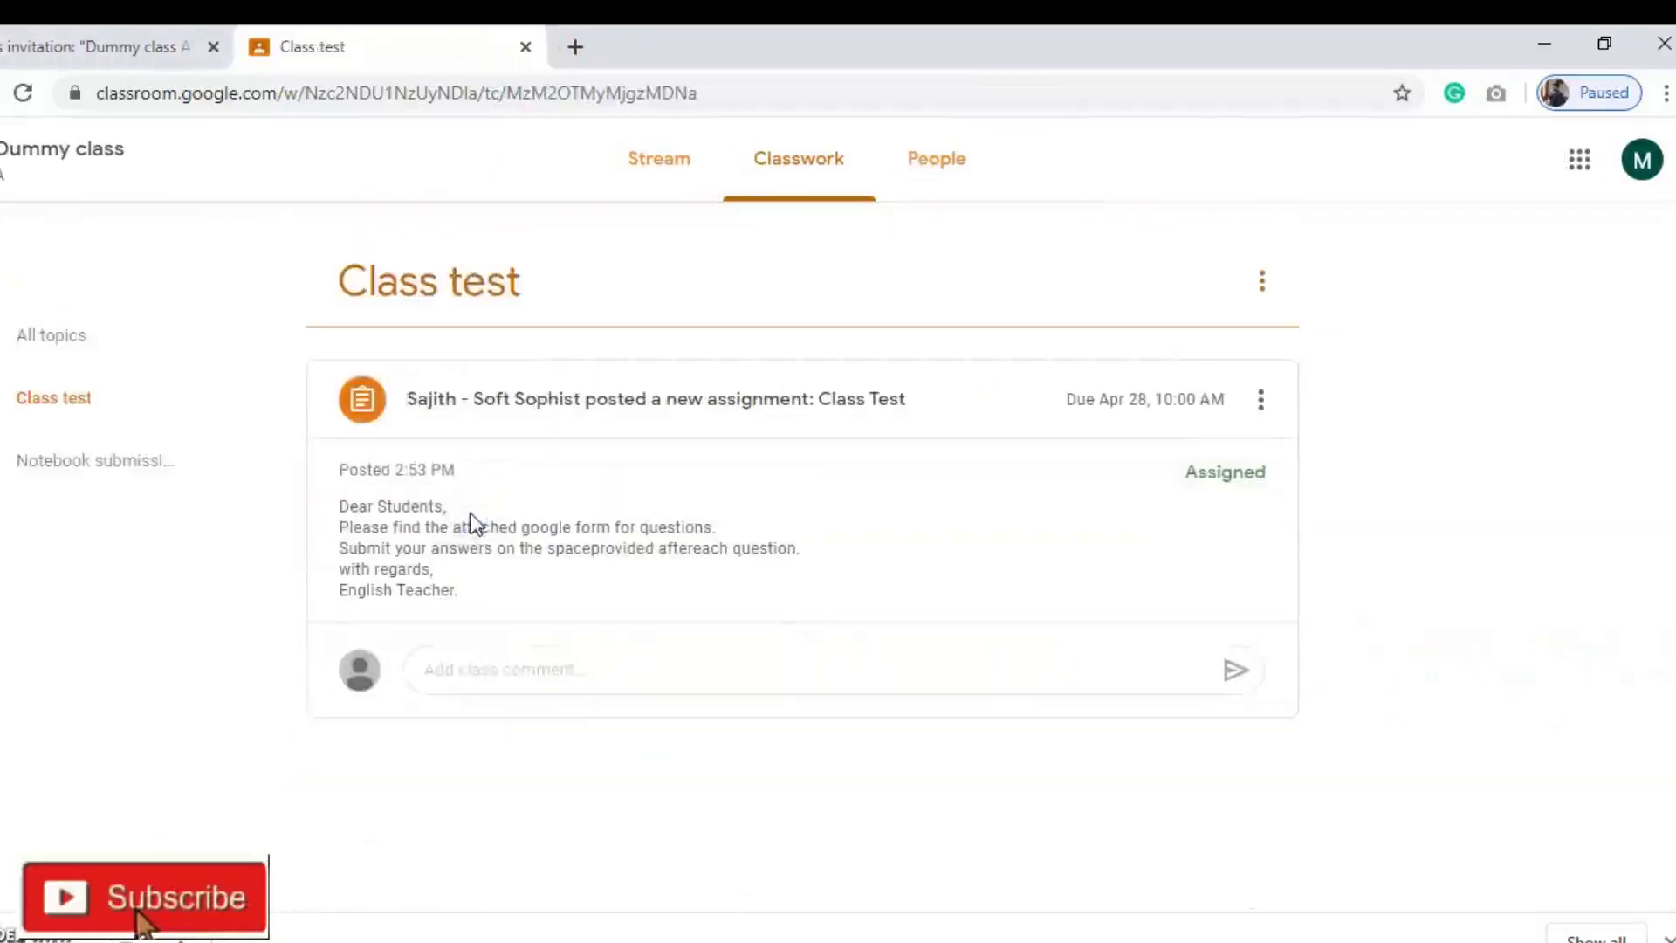
click(437, 419)
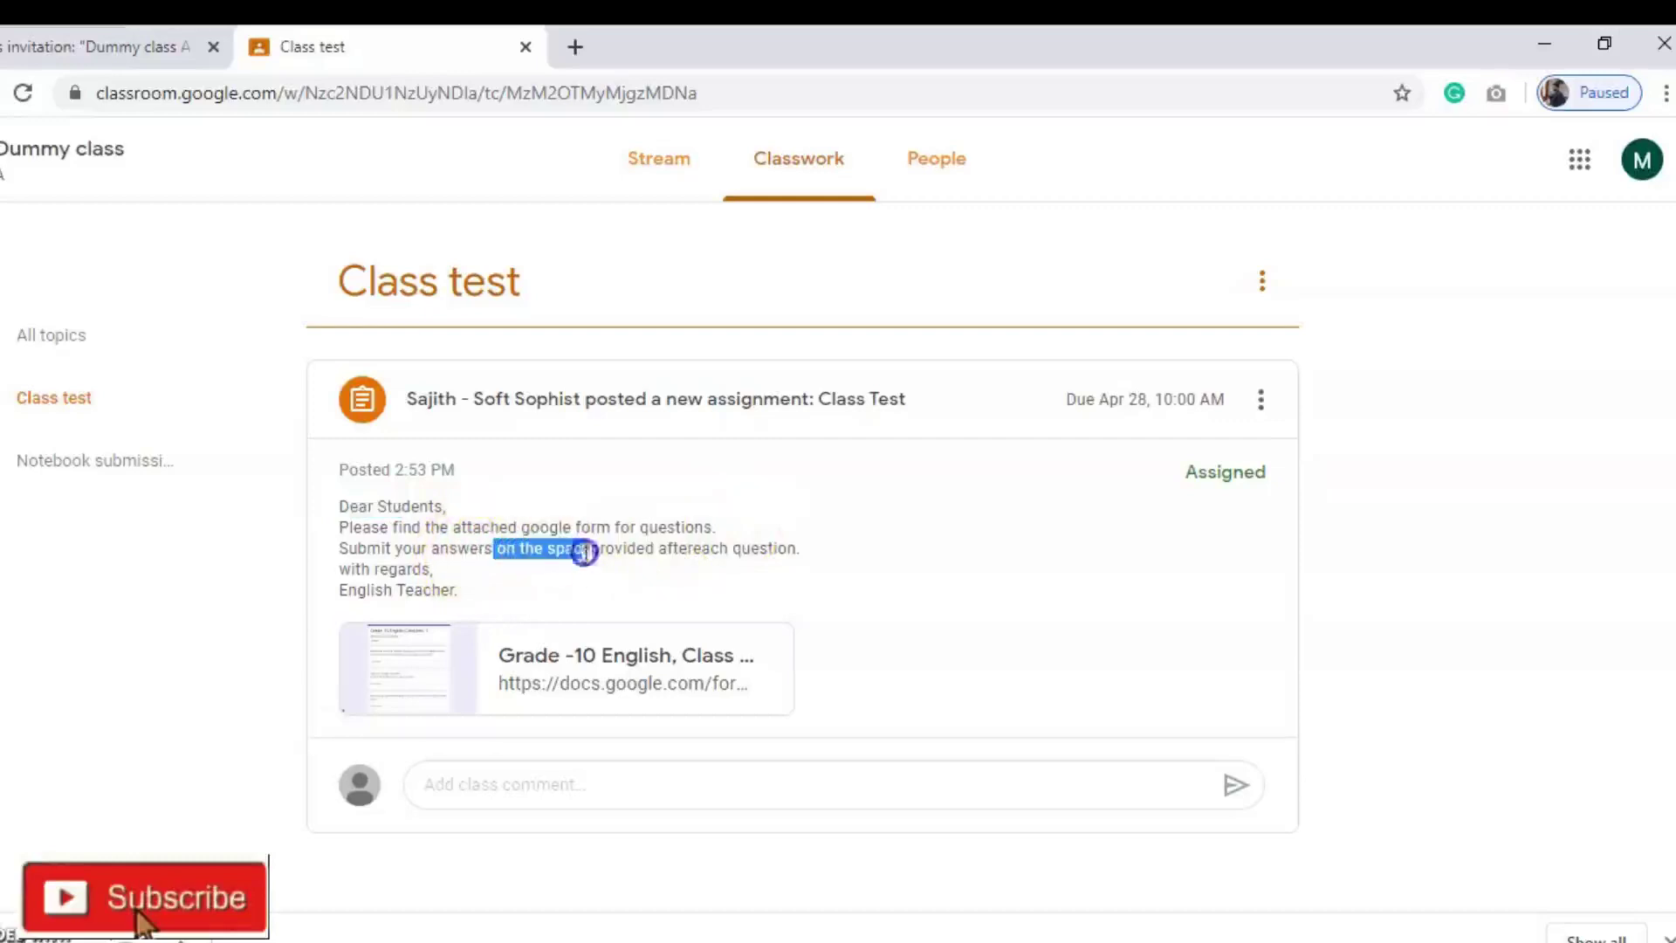
drag(681, 552, 803, 557)
click(463, 658)
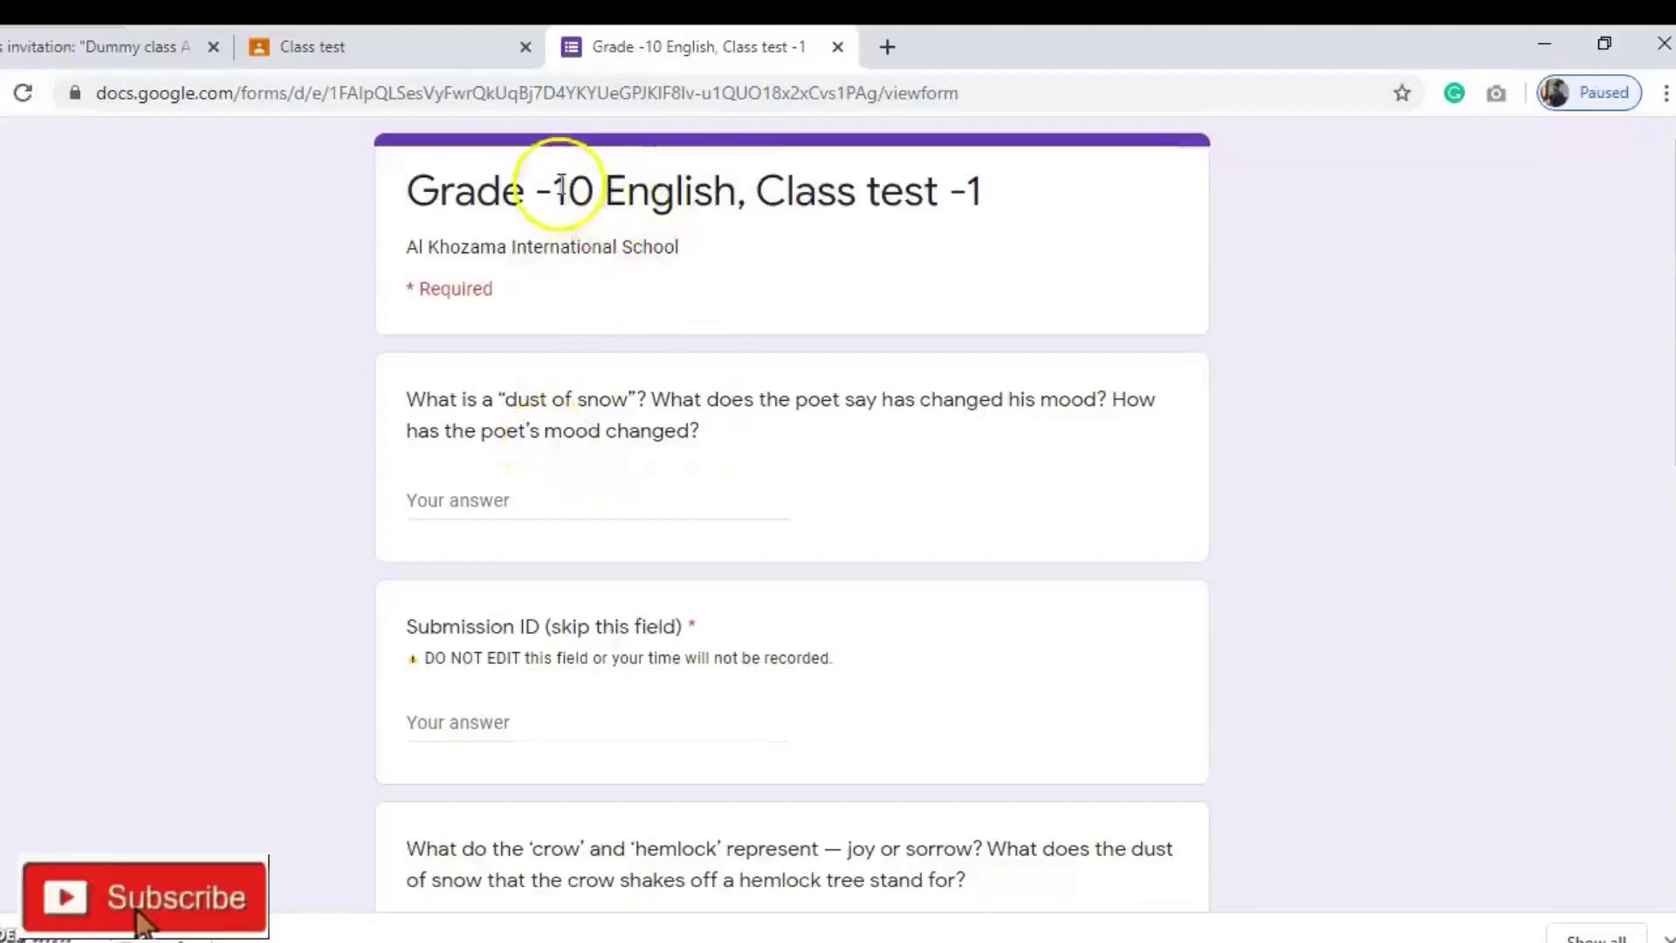
- Look over the 'Grade -10 English, Class test -1' form, close it, and return to the class
drag(657, 185, 1021, 182)
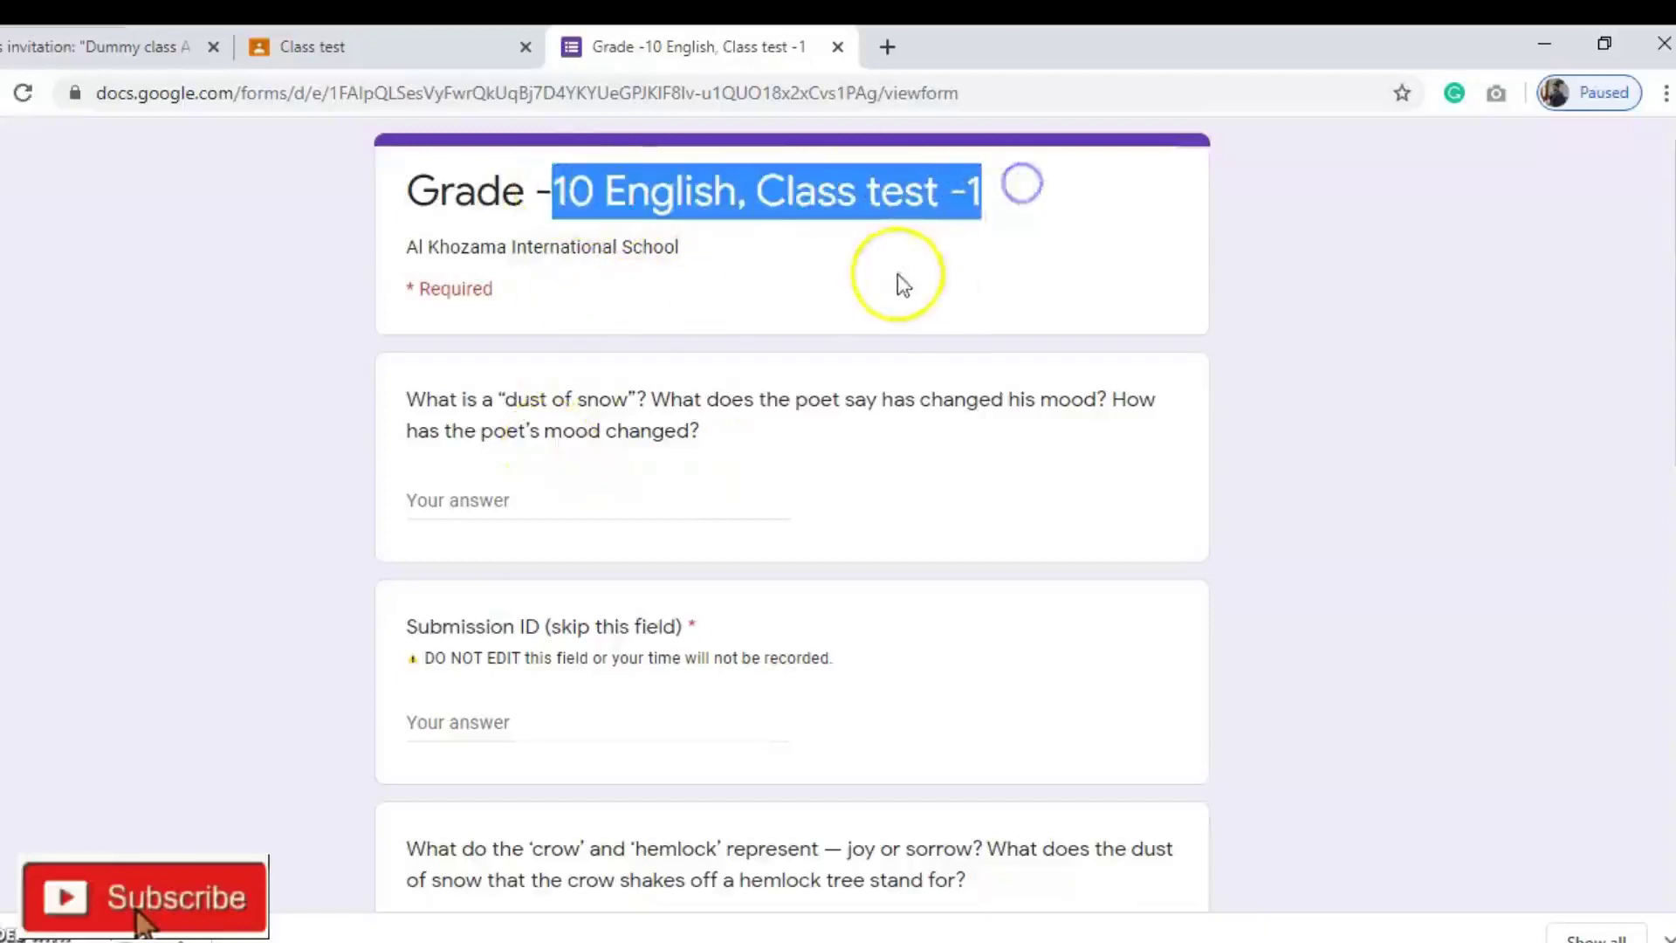
click(890, 276)
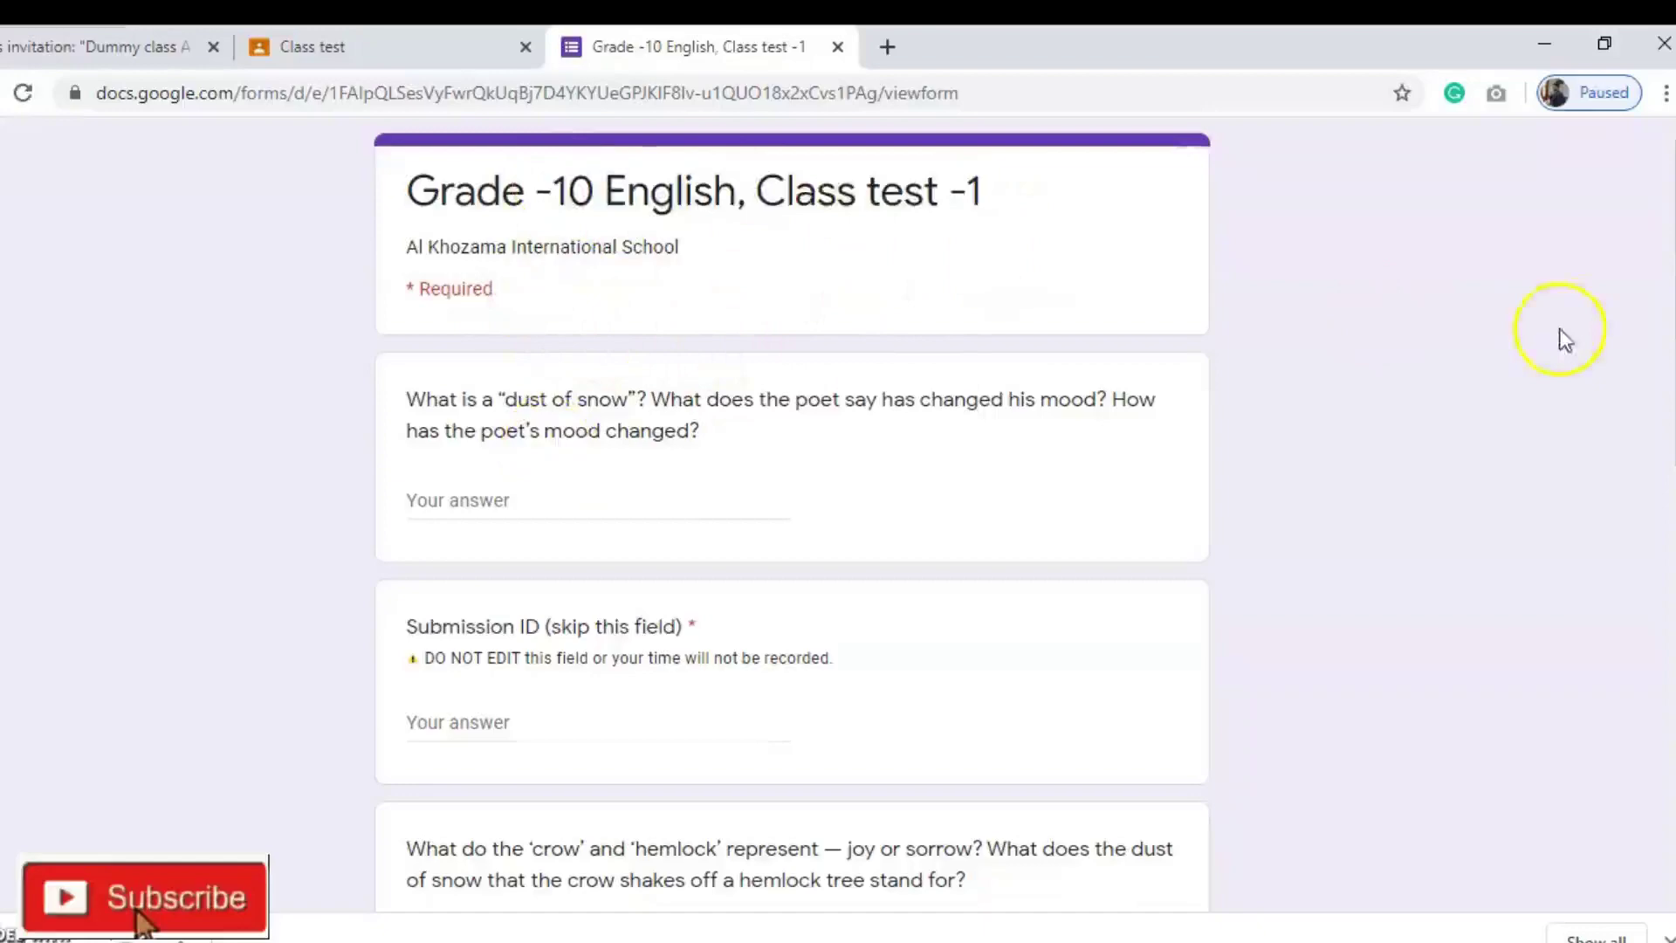
mouse_move(1669, 284)
mouse_down()
mouse_move(1672, 541)
mouse_move(1672, 284)
mouse_up()
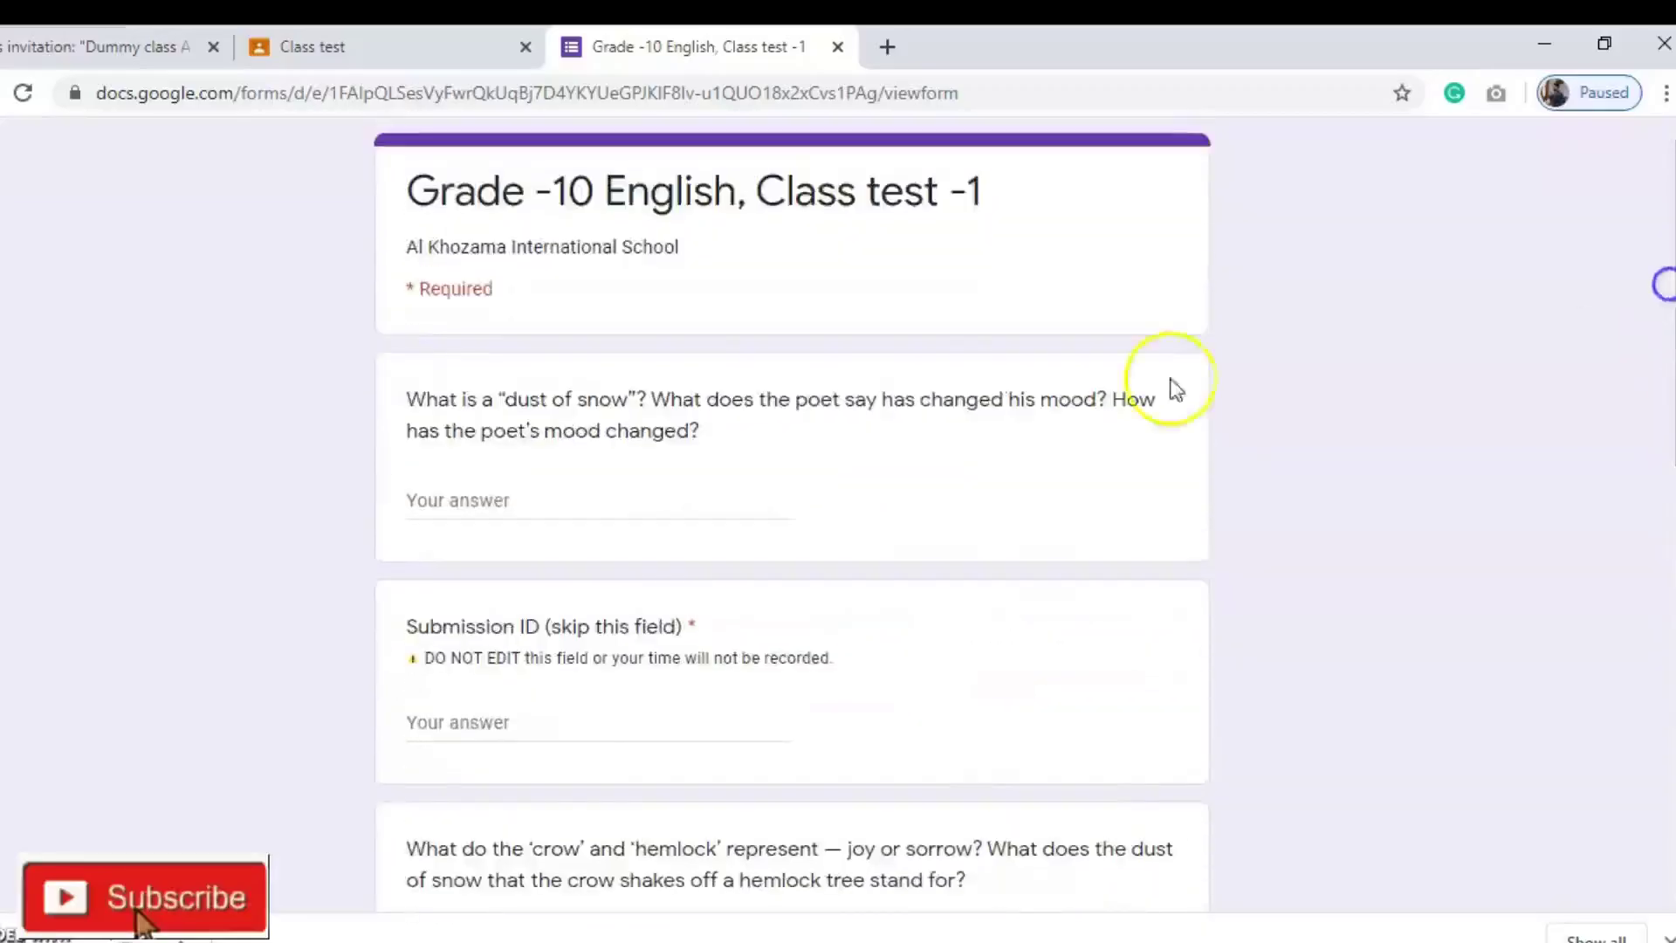
click(510, 493)
drag(1669, 468, 1671, 904)
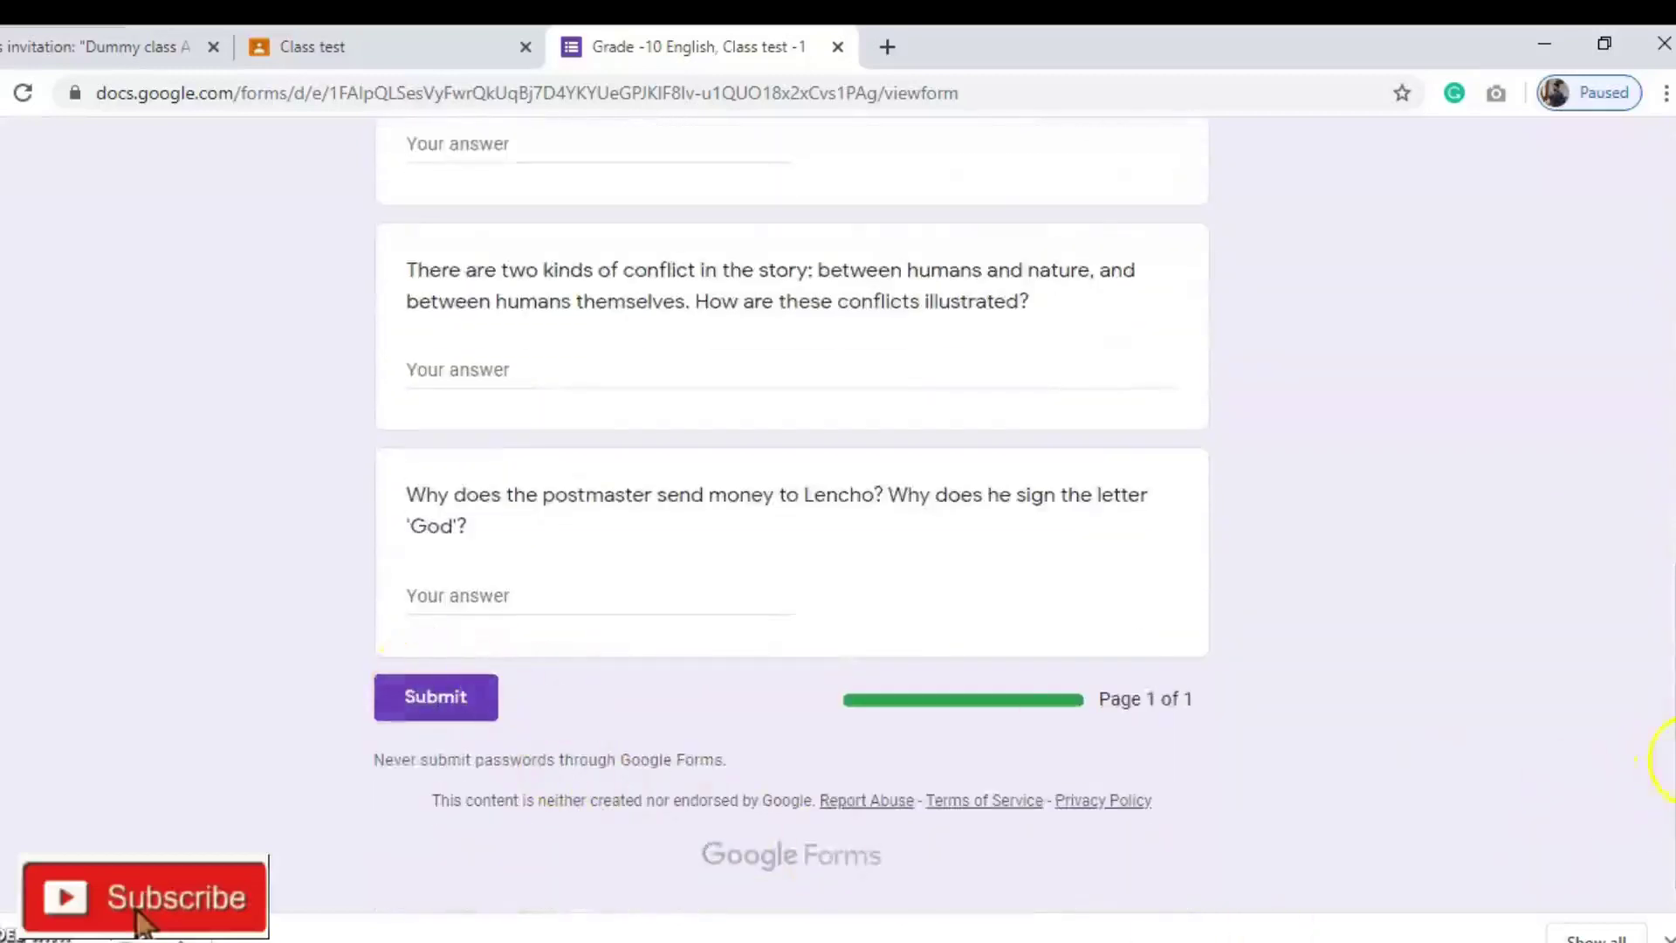
key(Tab)
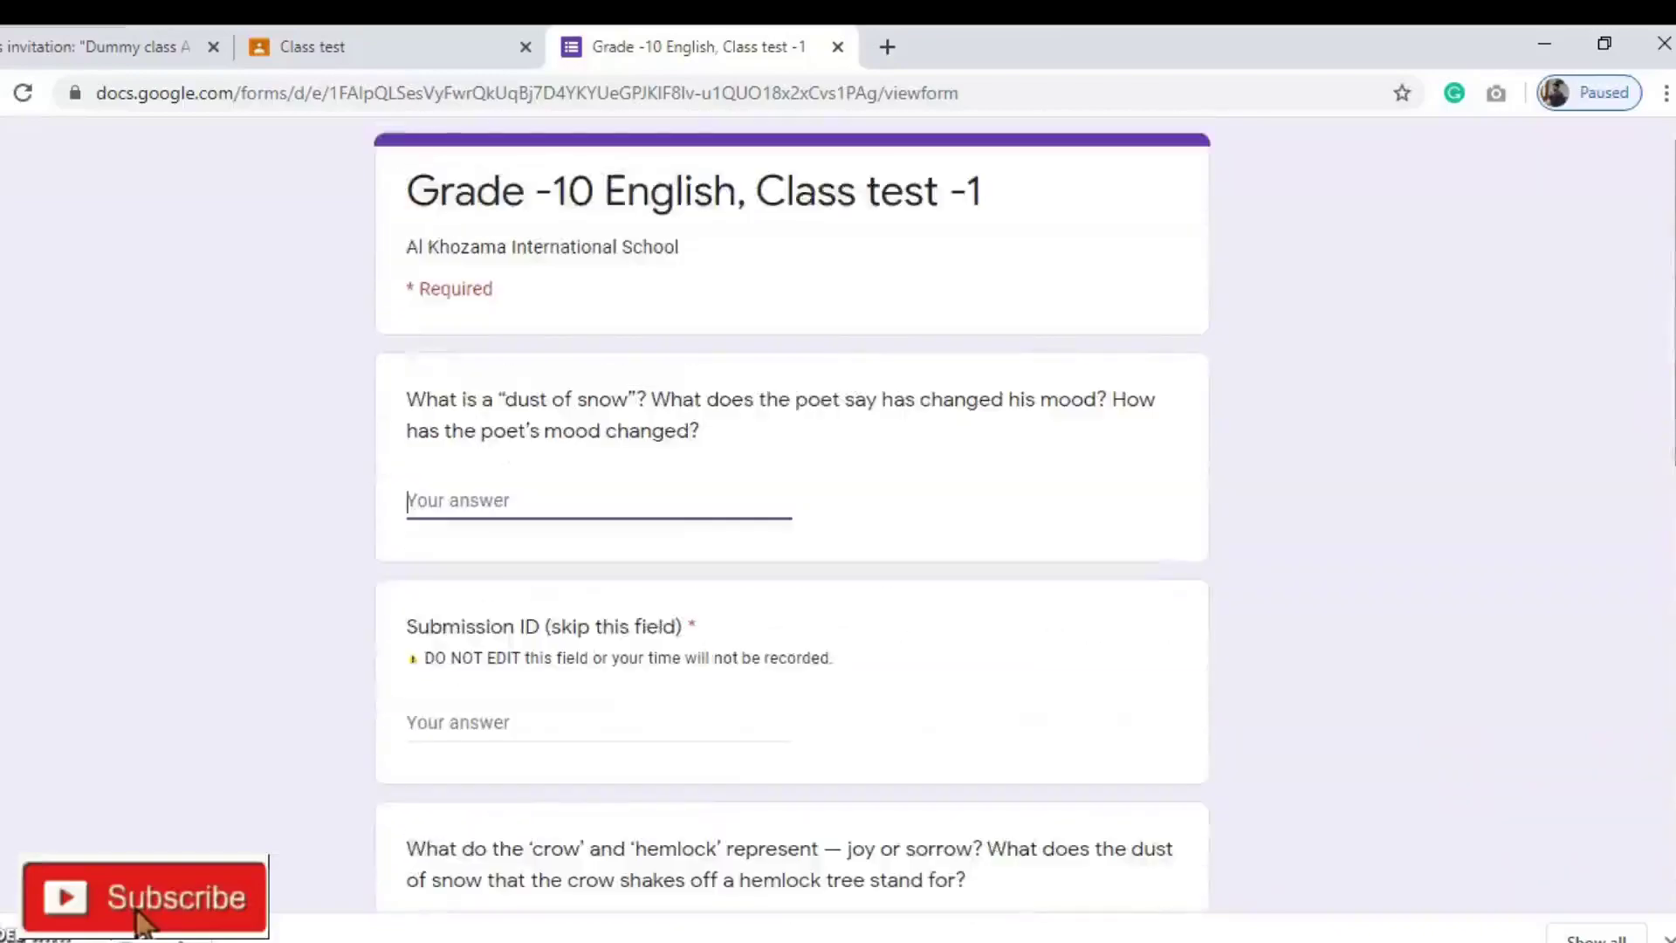
key(ctrl+w)
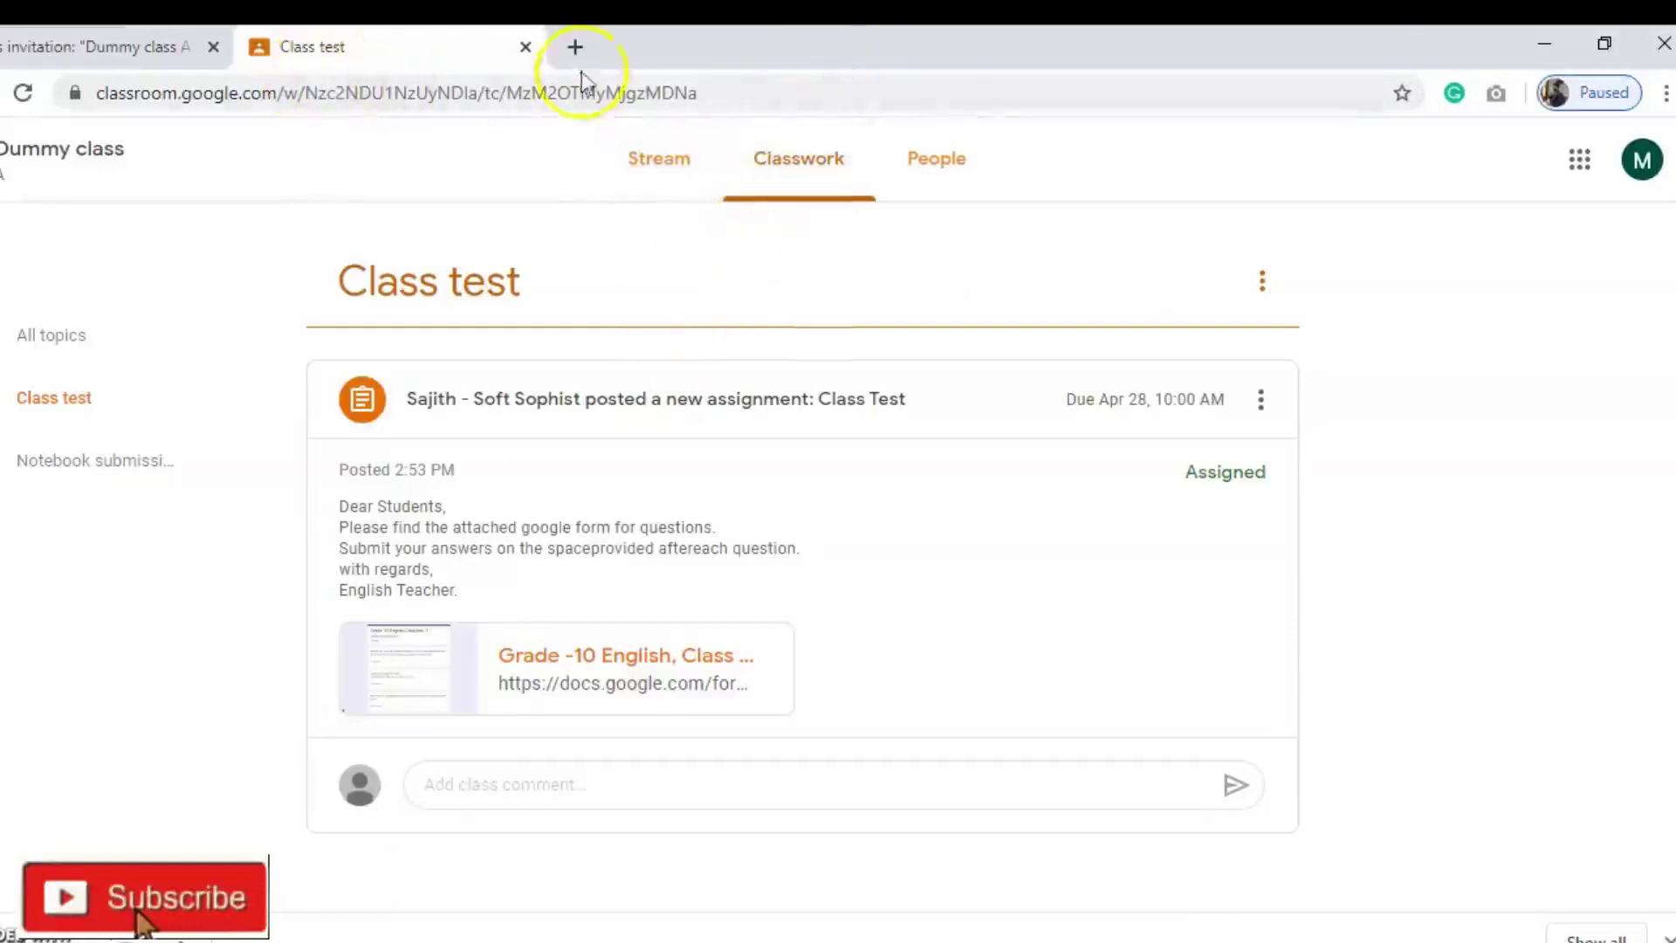
click(679, 172)
- Open the Notebook submission topic and view its assignment's full rubric
click(748, 161)
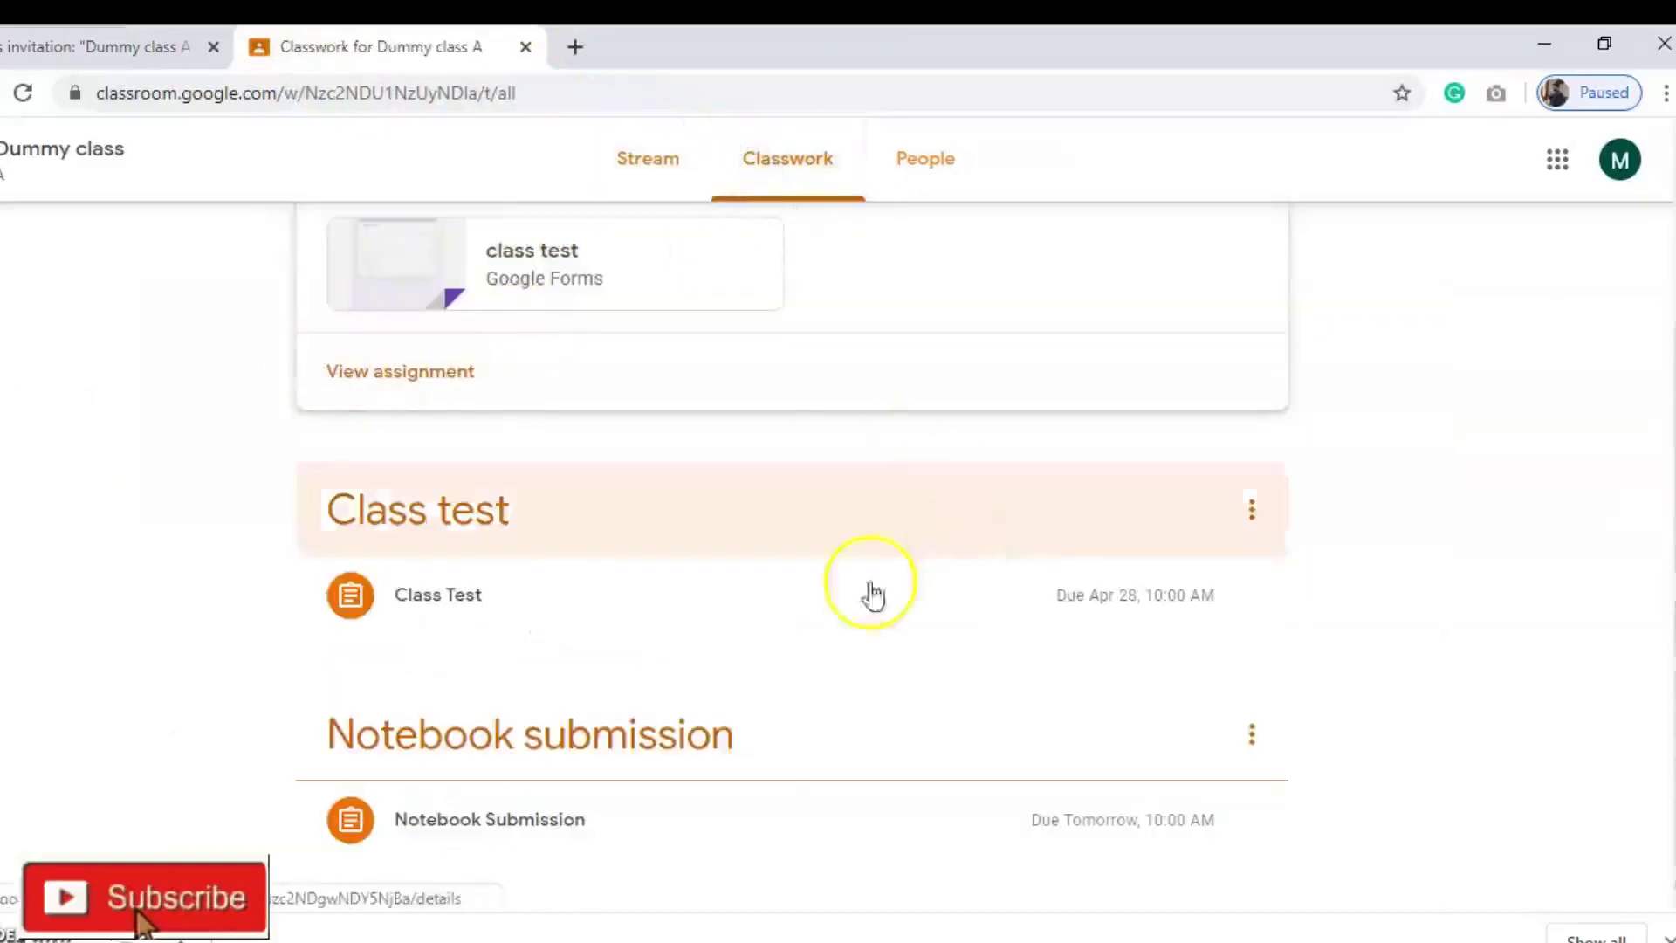
click(522, 751)
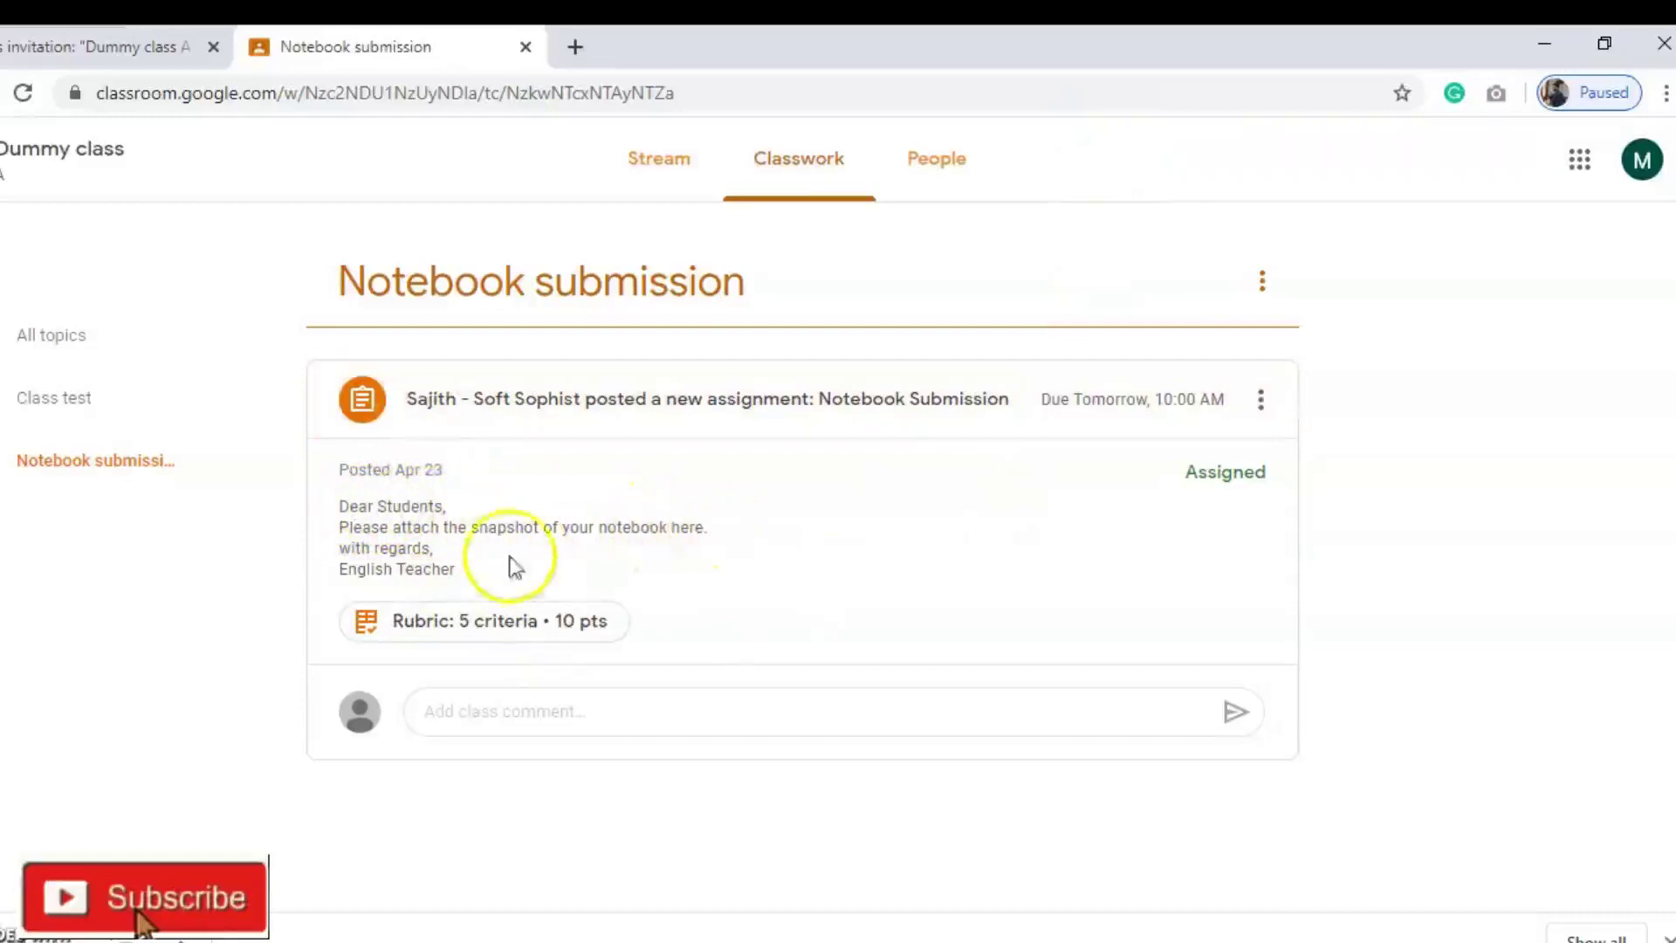
click(451, 576)
click(529, 623)
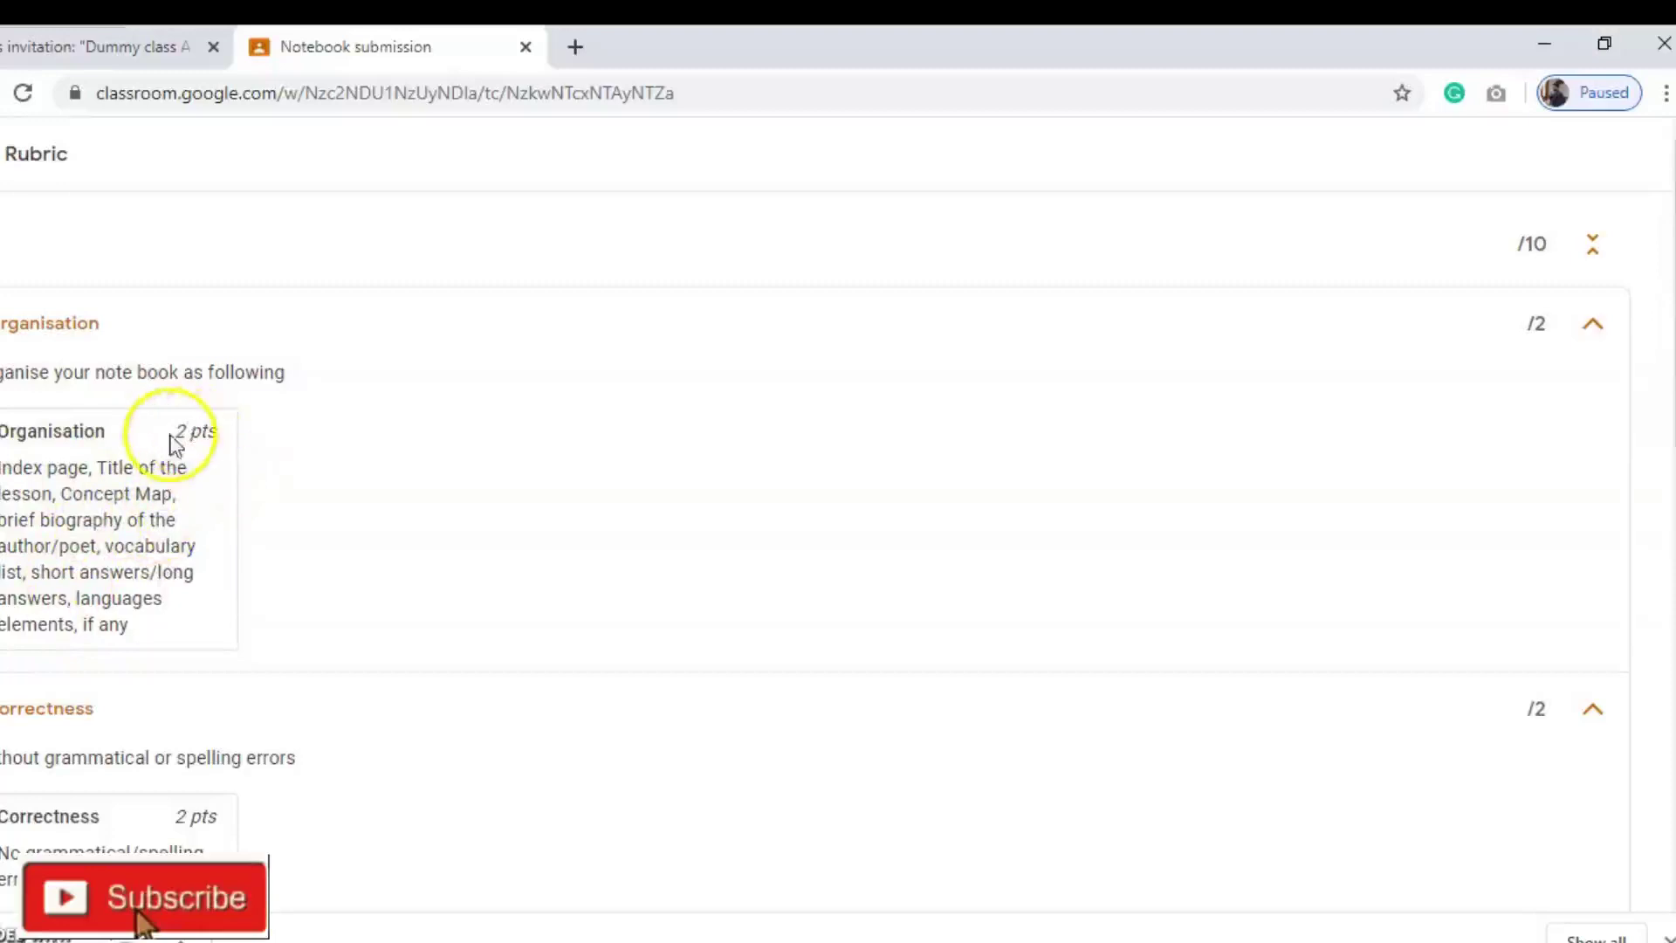
- Review the five rubric criteria, including Organisation's 2 pts, then close the rubric
drag(173, 432, 225, 432)
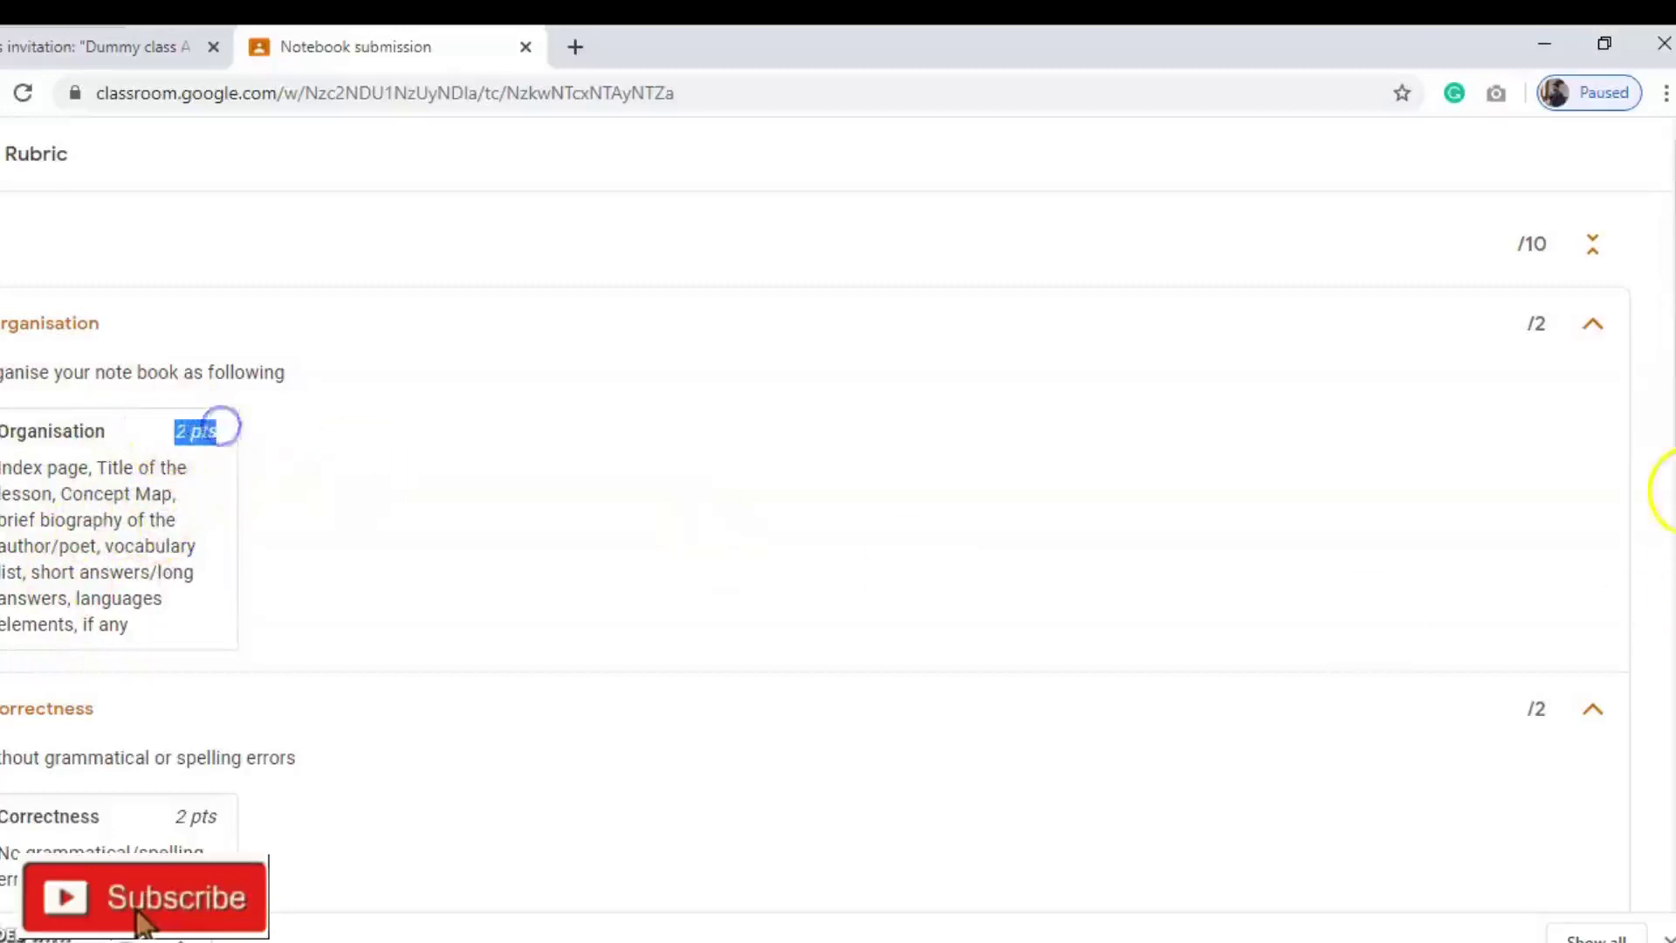
scroll(1667, 410, down, 5)
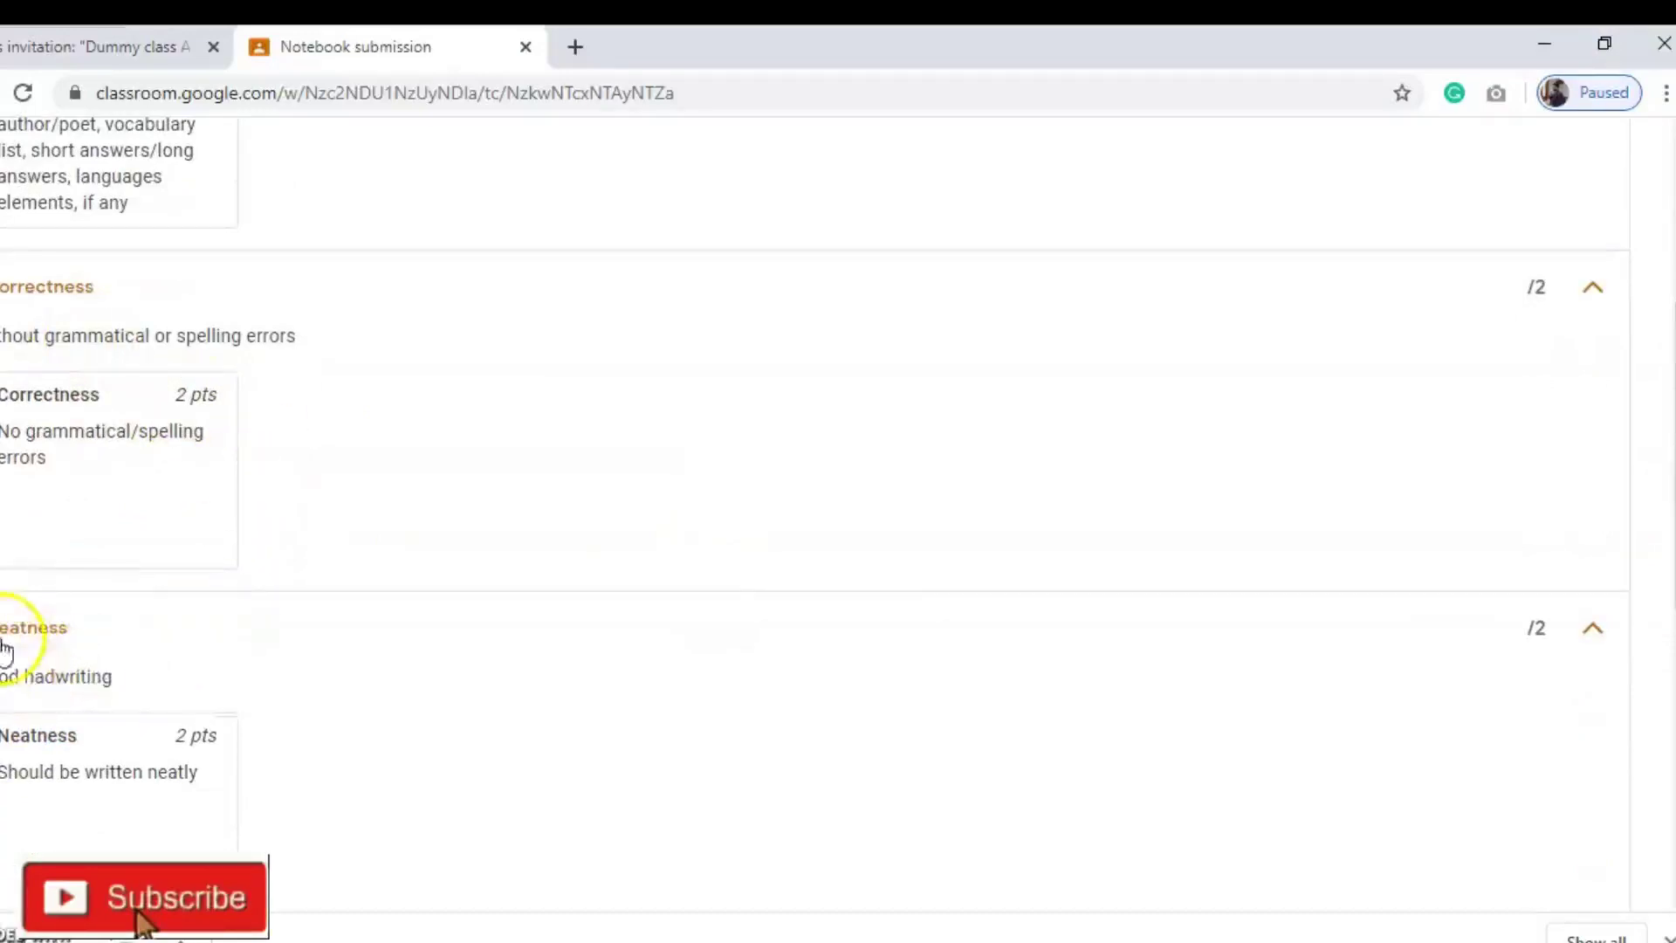
scroll(1665, 541, down, 6)
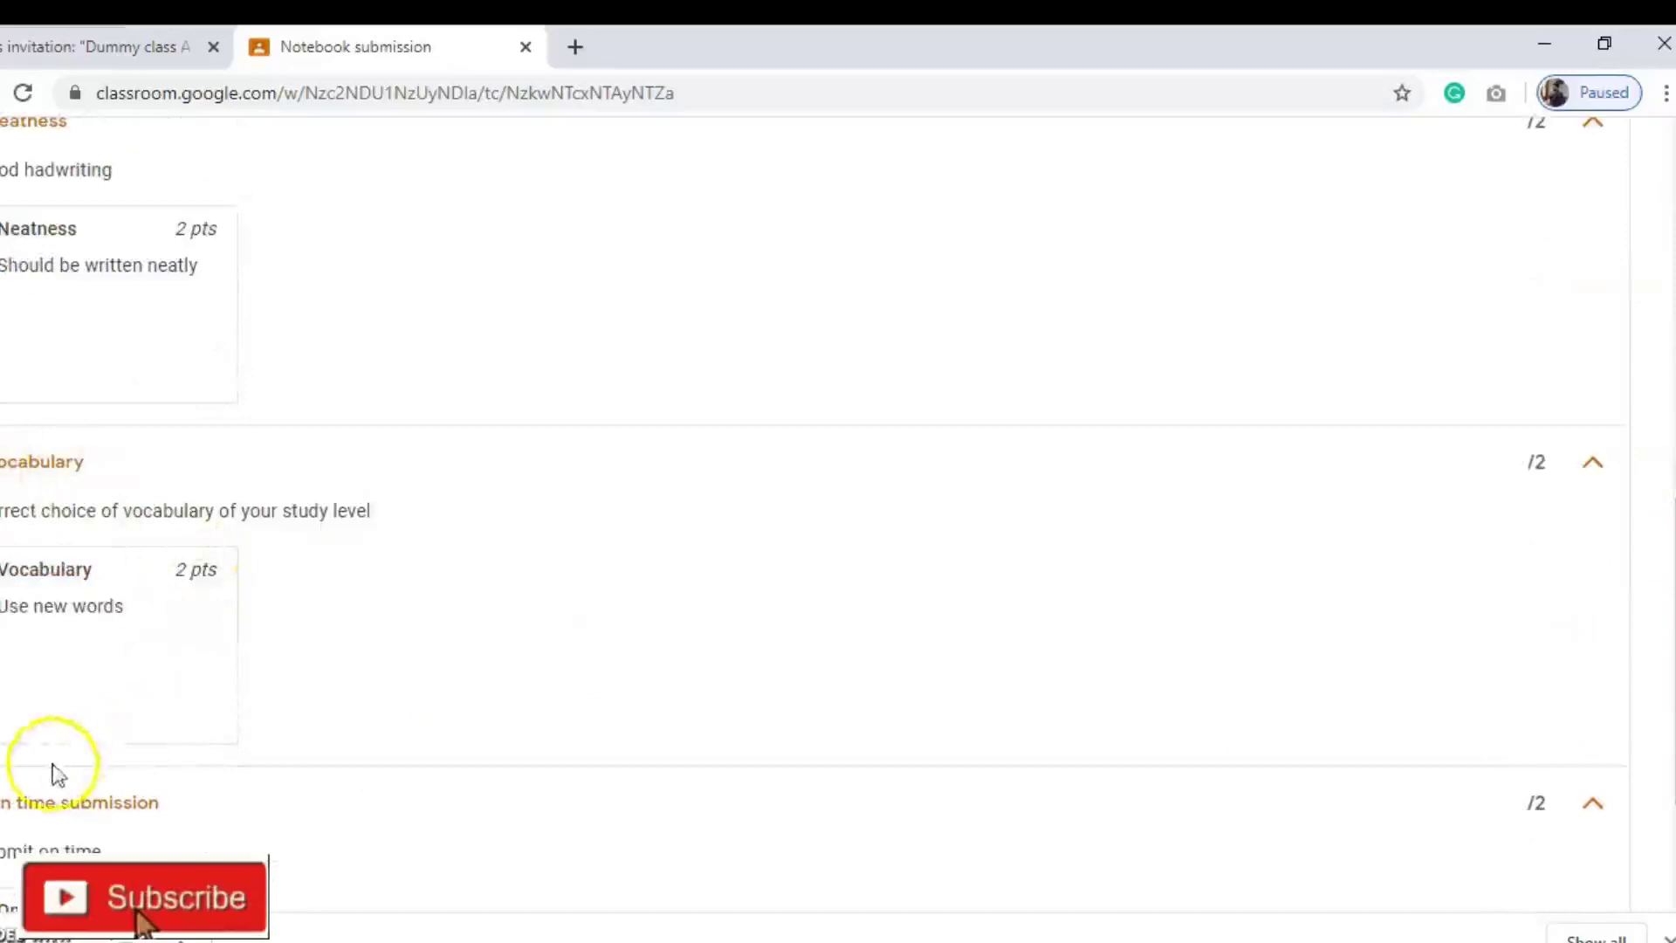
scroll(1665, 748, up, 7)
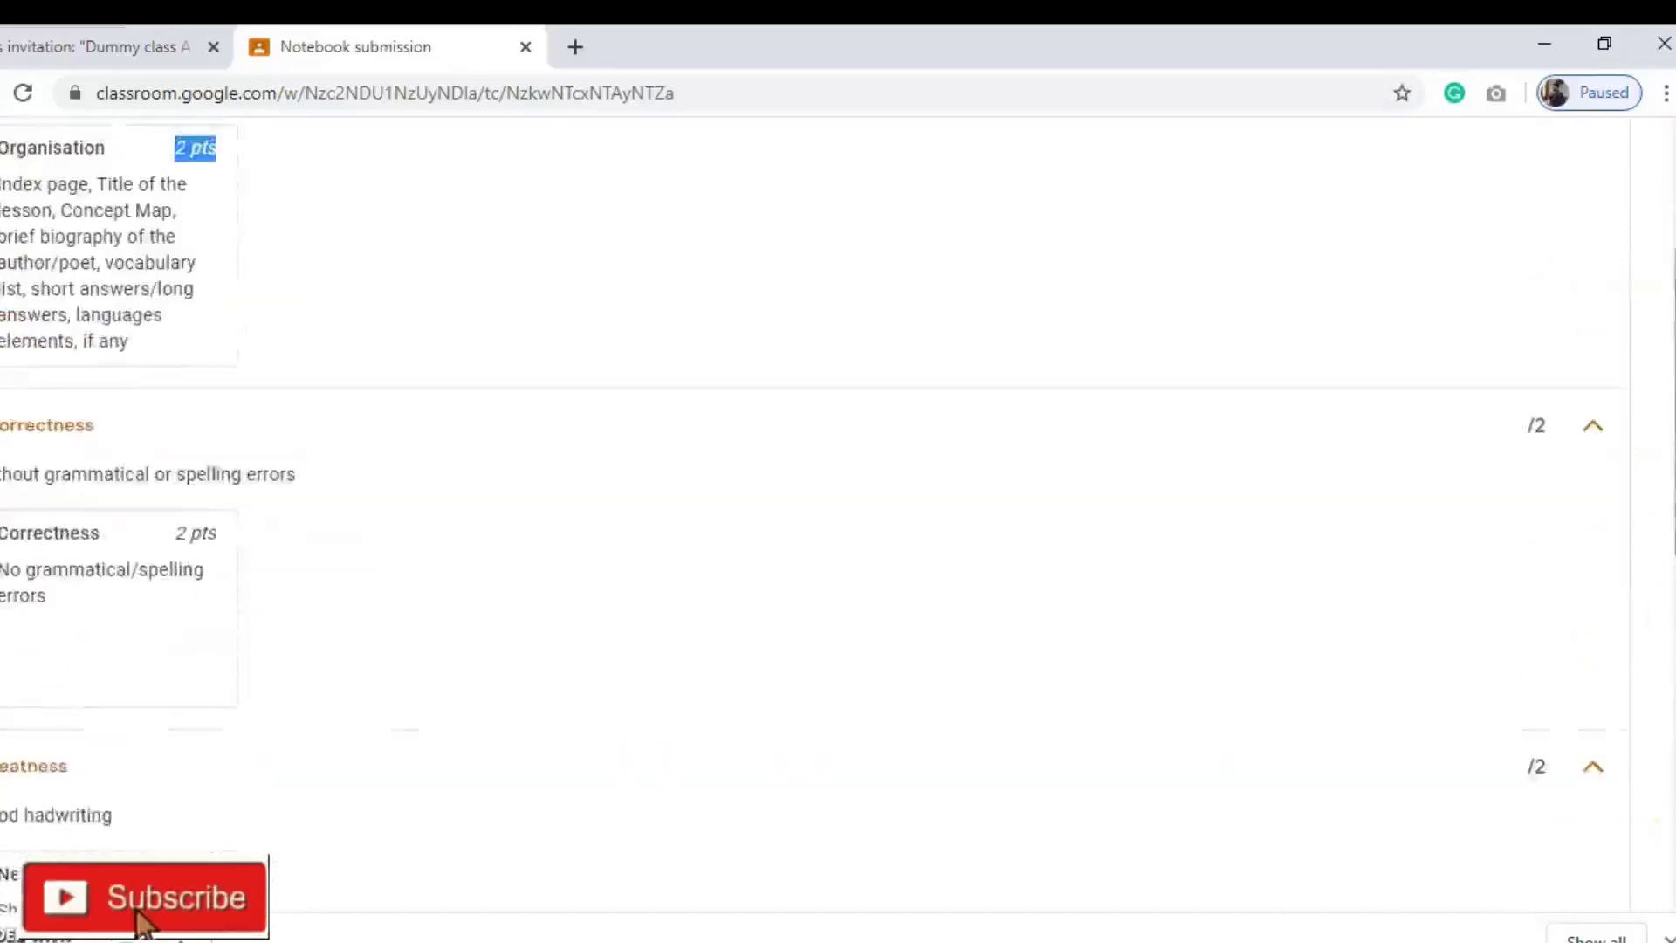
scroll(1665, 748, up, 3)
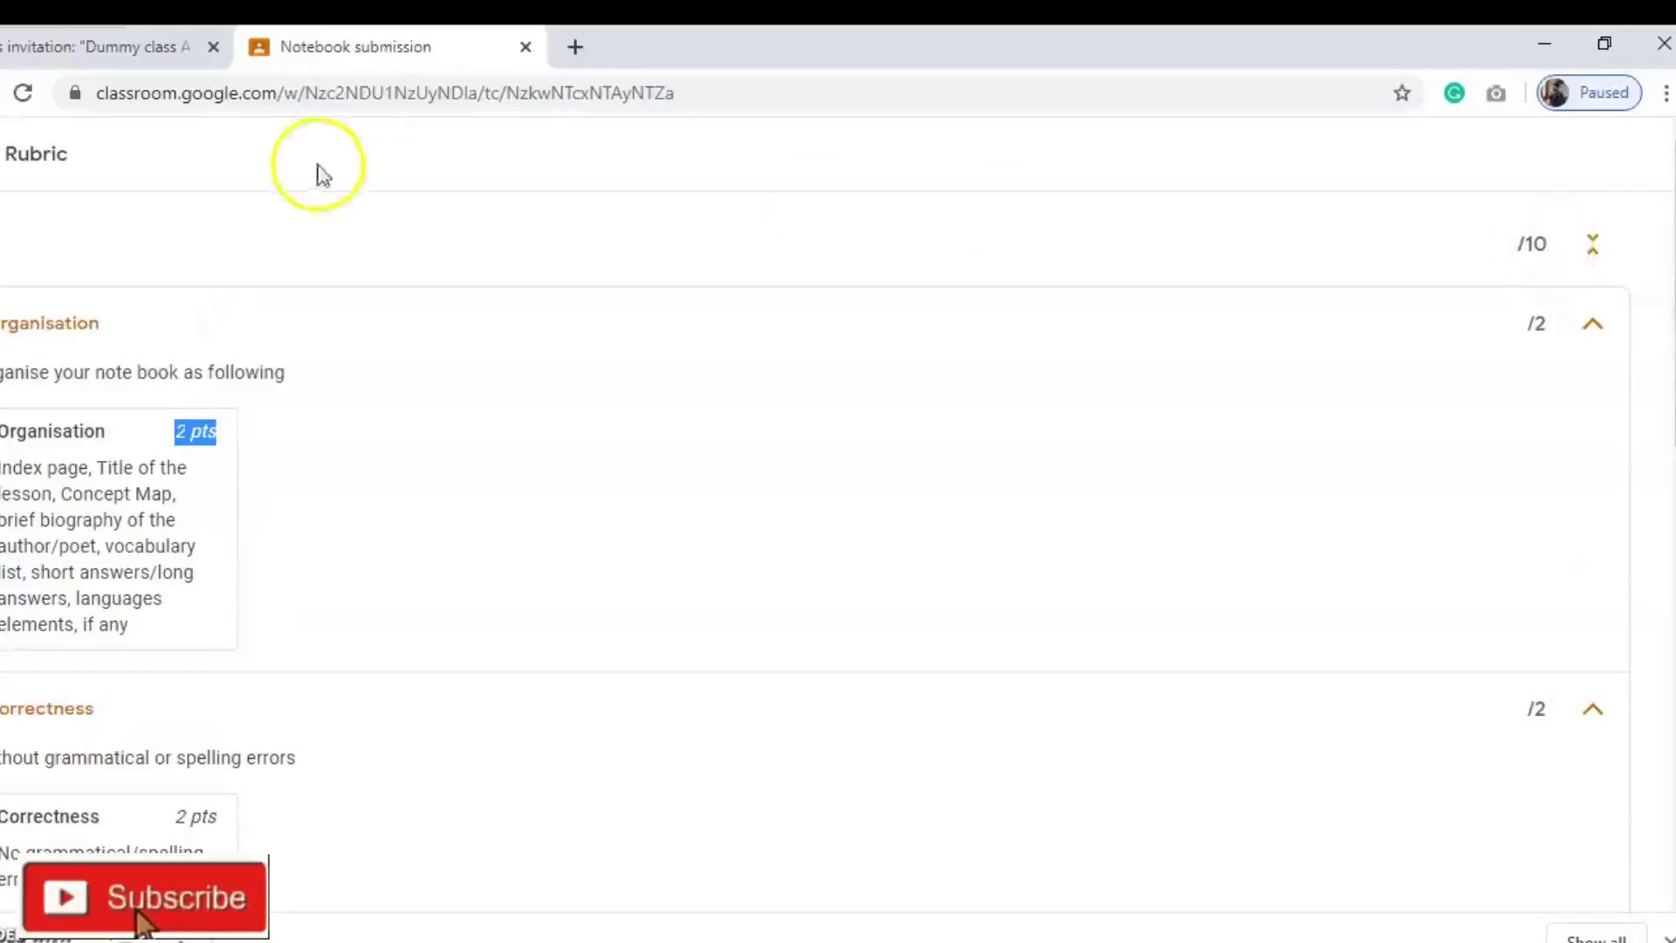
click(5, 154)
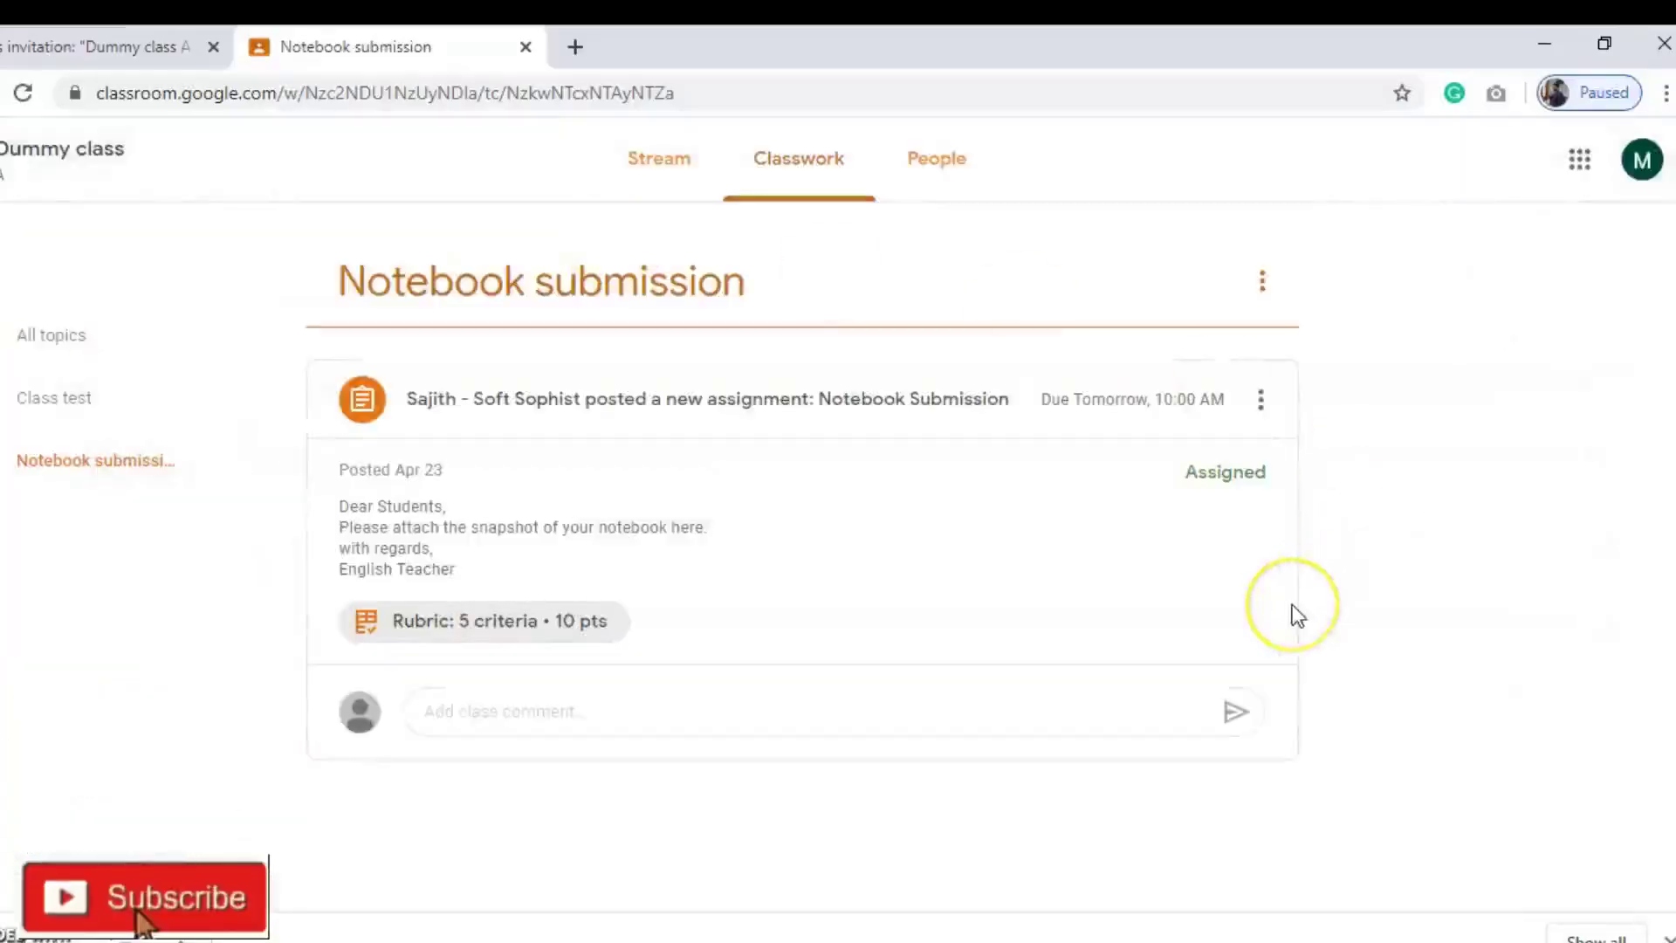
- Return to the stream, view all upcoming work, and open the Class Test assignment (10 points, due Apr 28)
key(alt+Left)
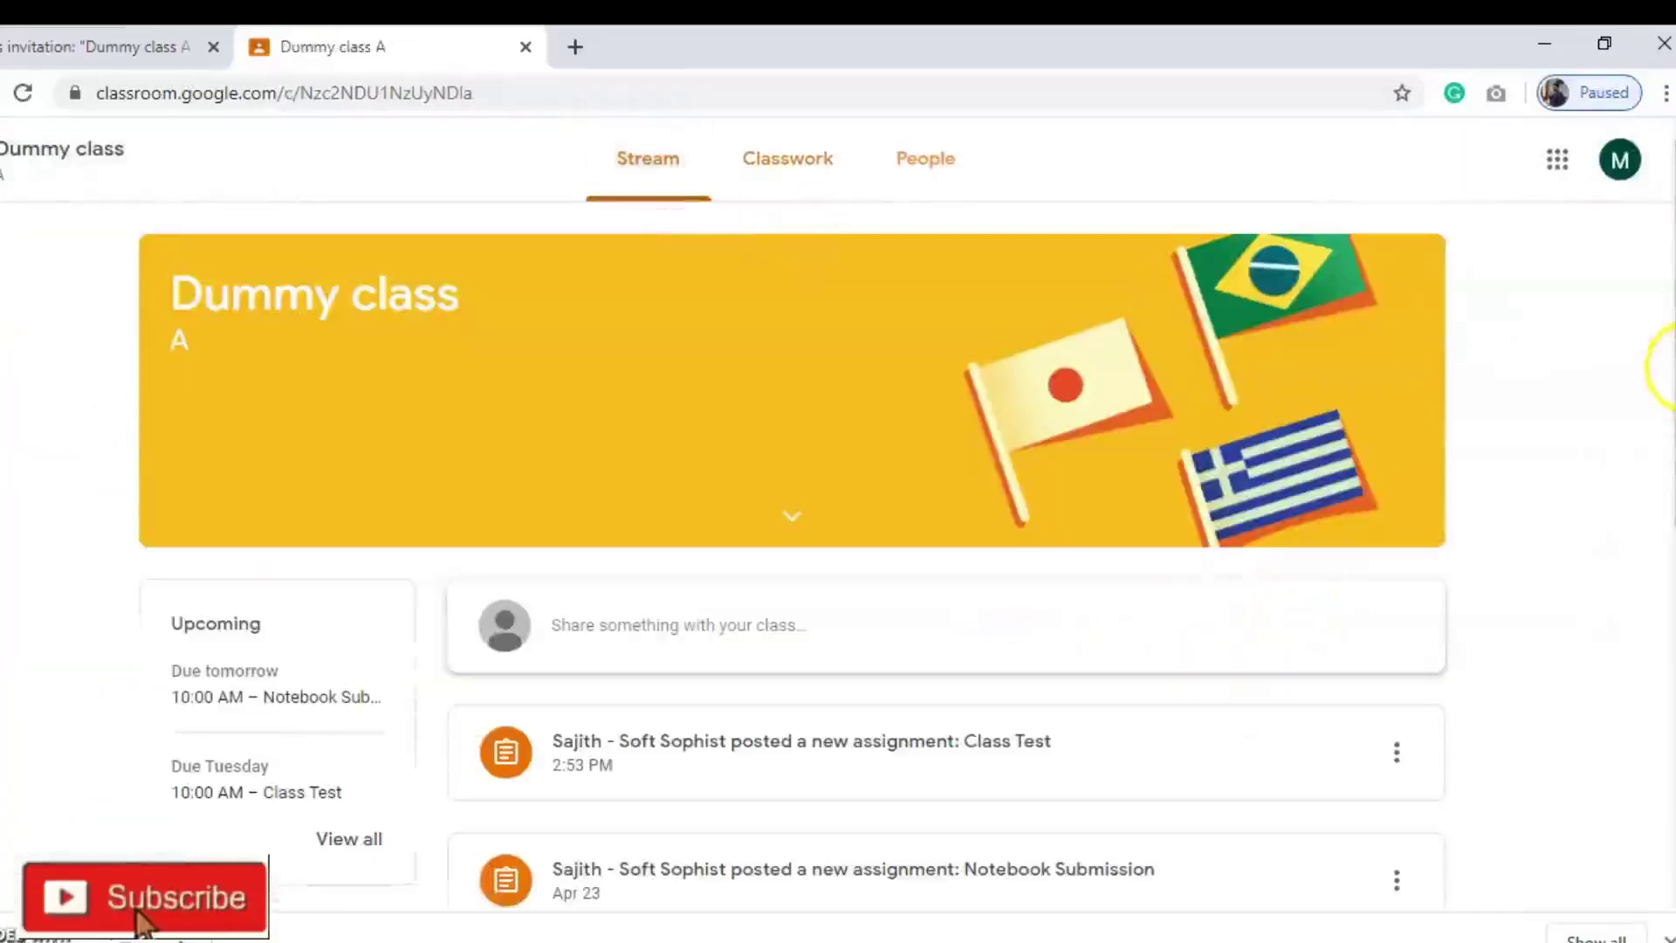
scroll(1658, 363, down, 1)
scroll(793, 559, down, 2)
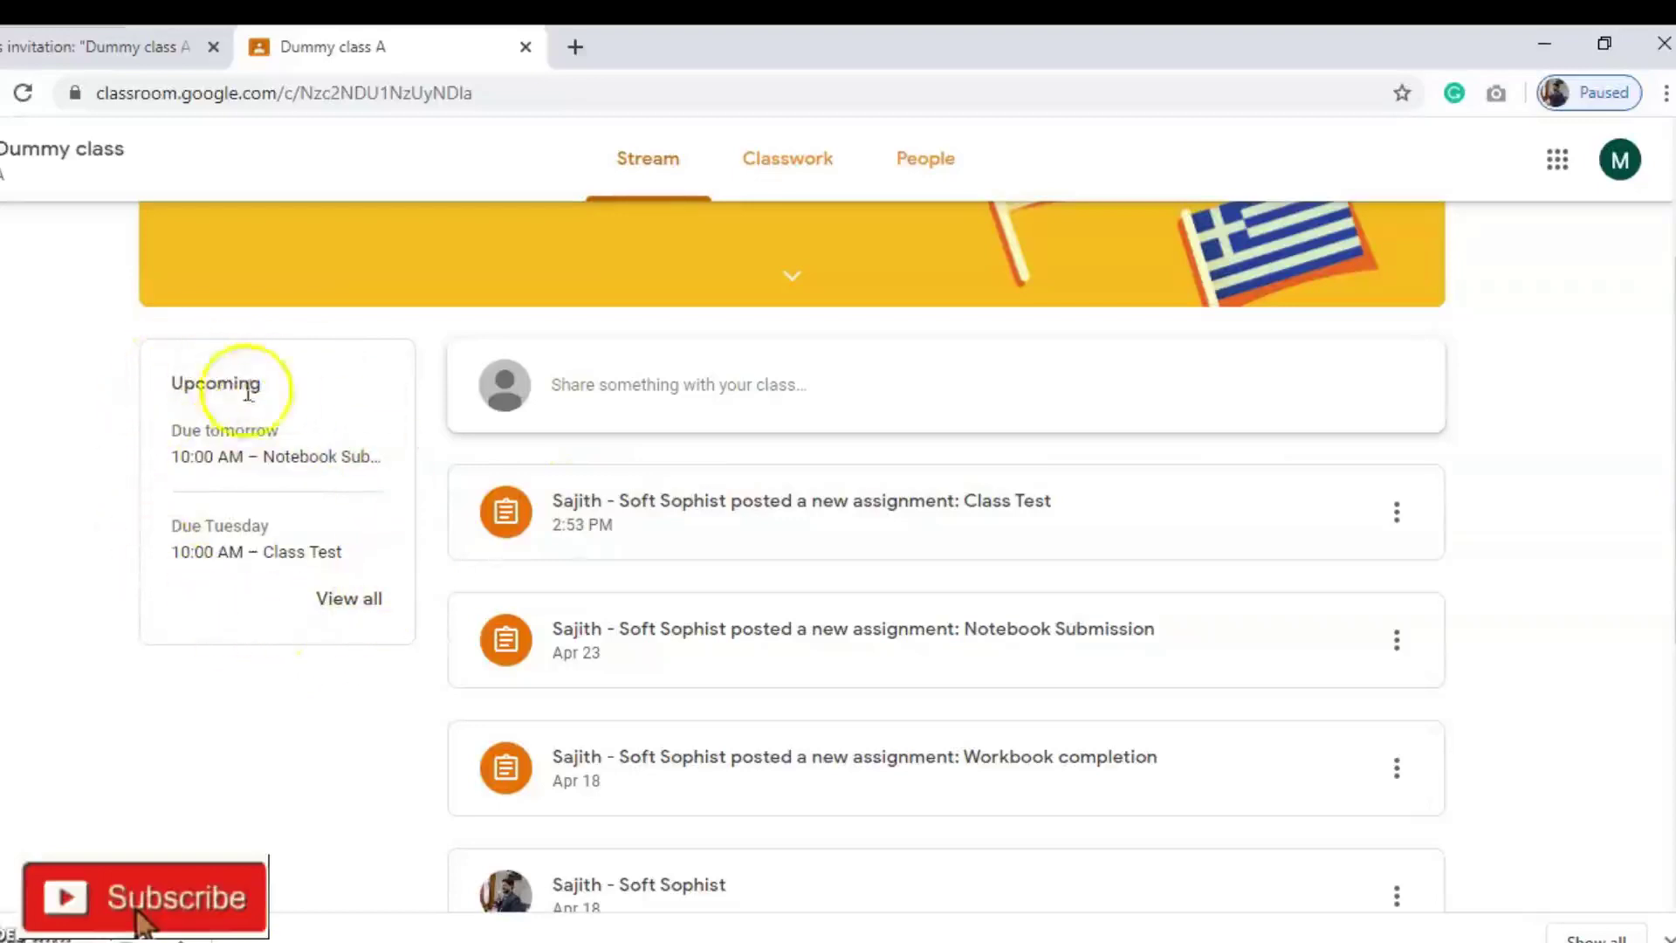
click(347, 599)
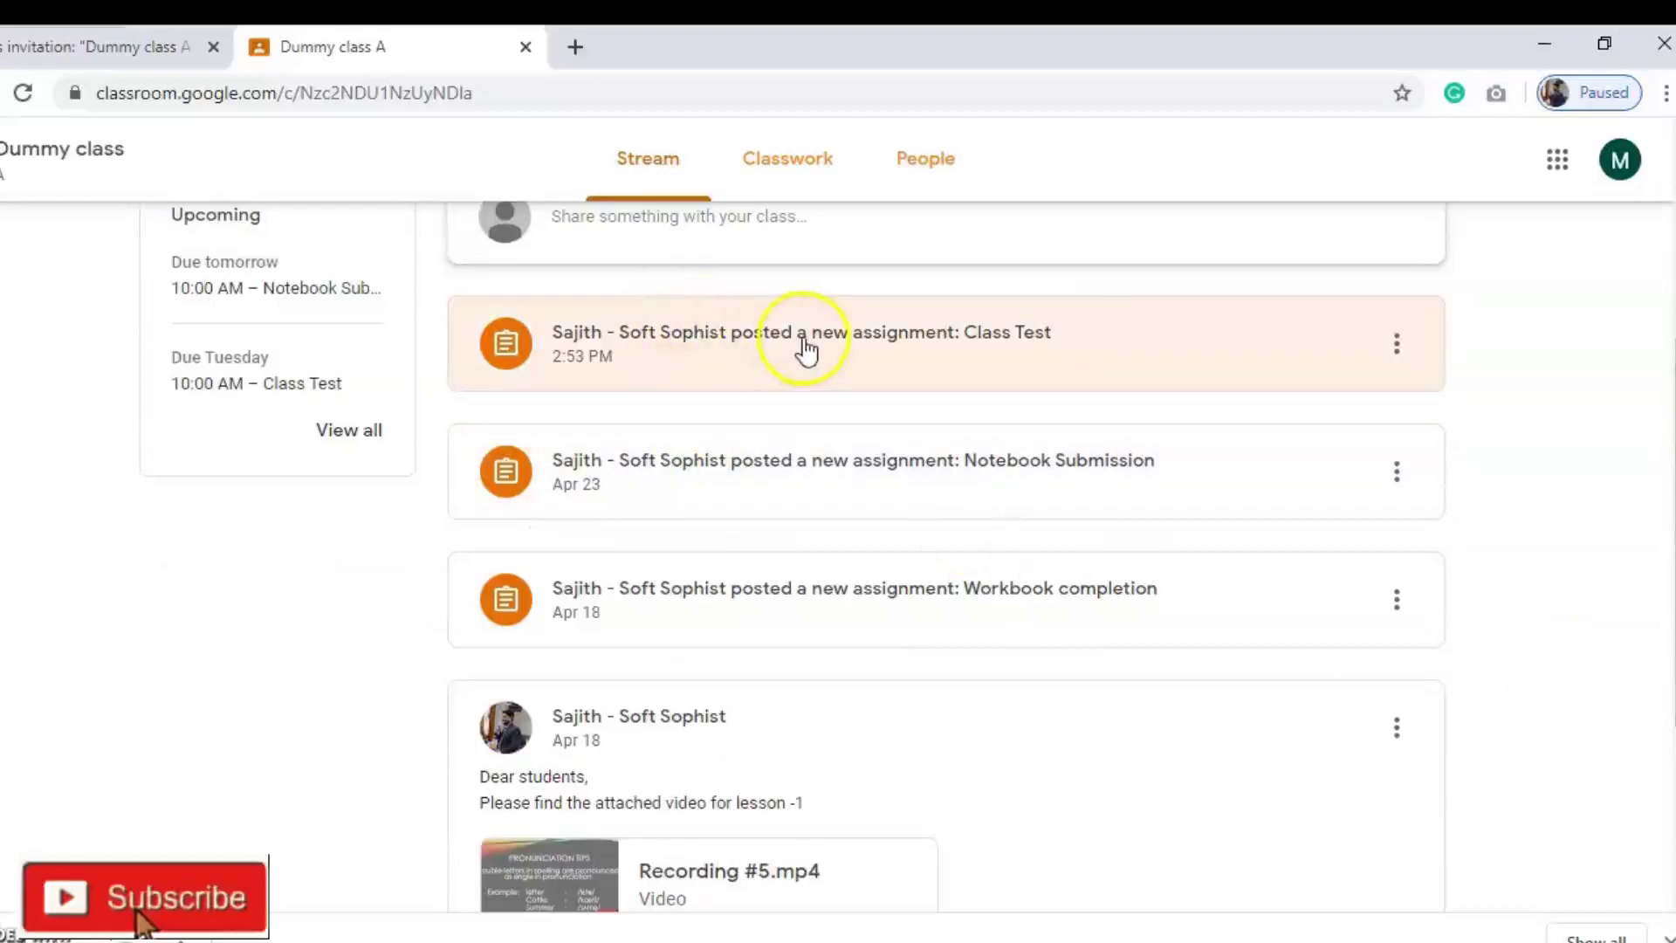
click(805, 343)
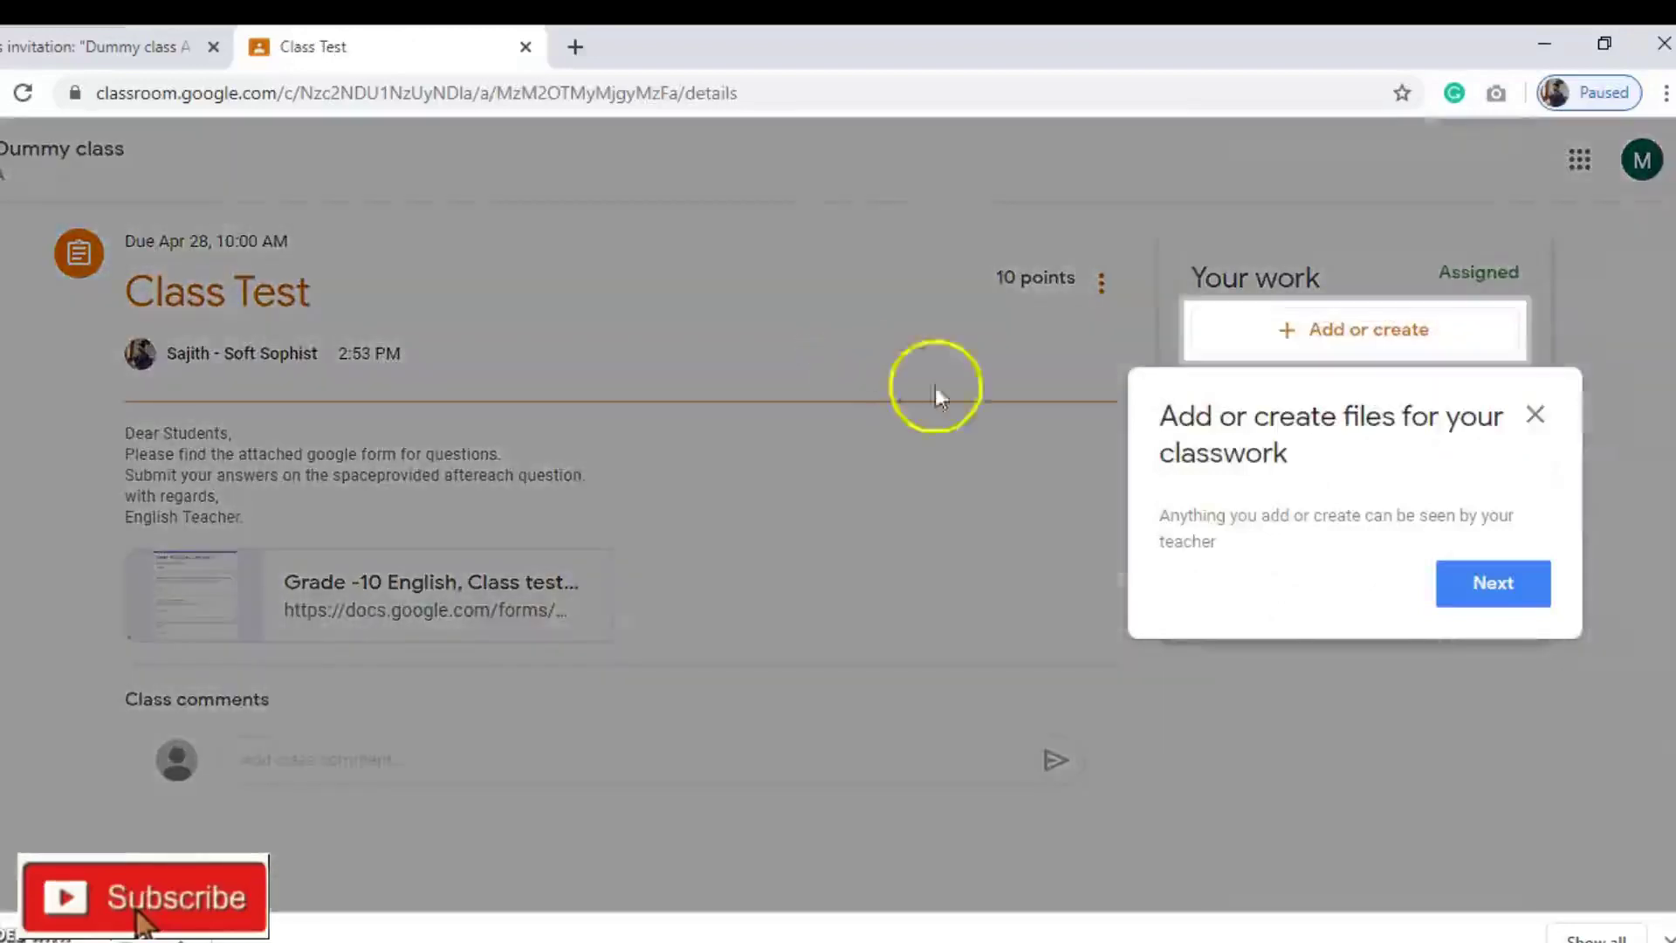
- Upload English notes -sample.pdf from the device as your Class Test work
click(1534, 415)
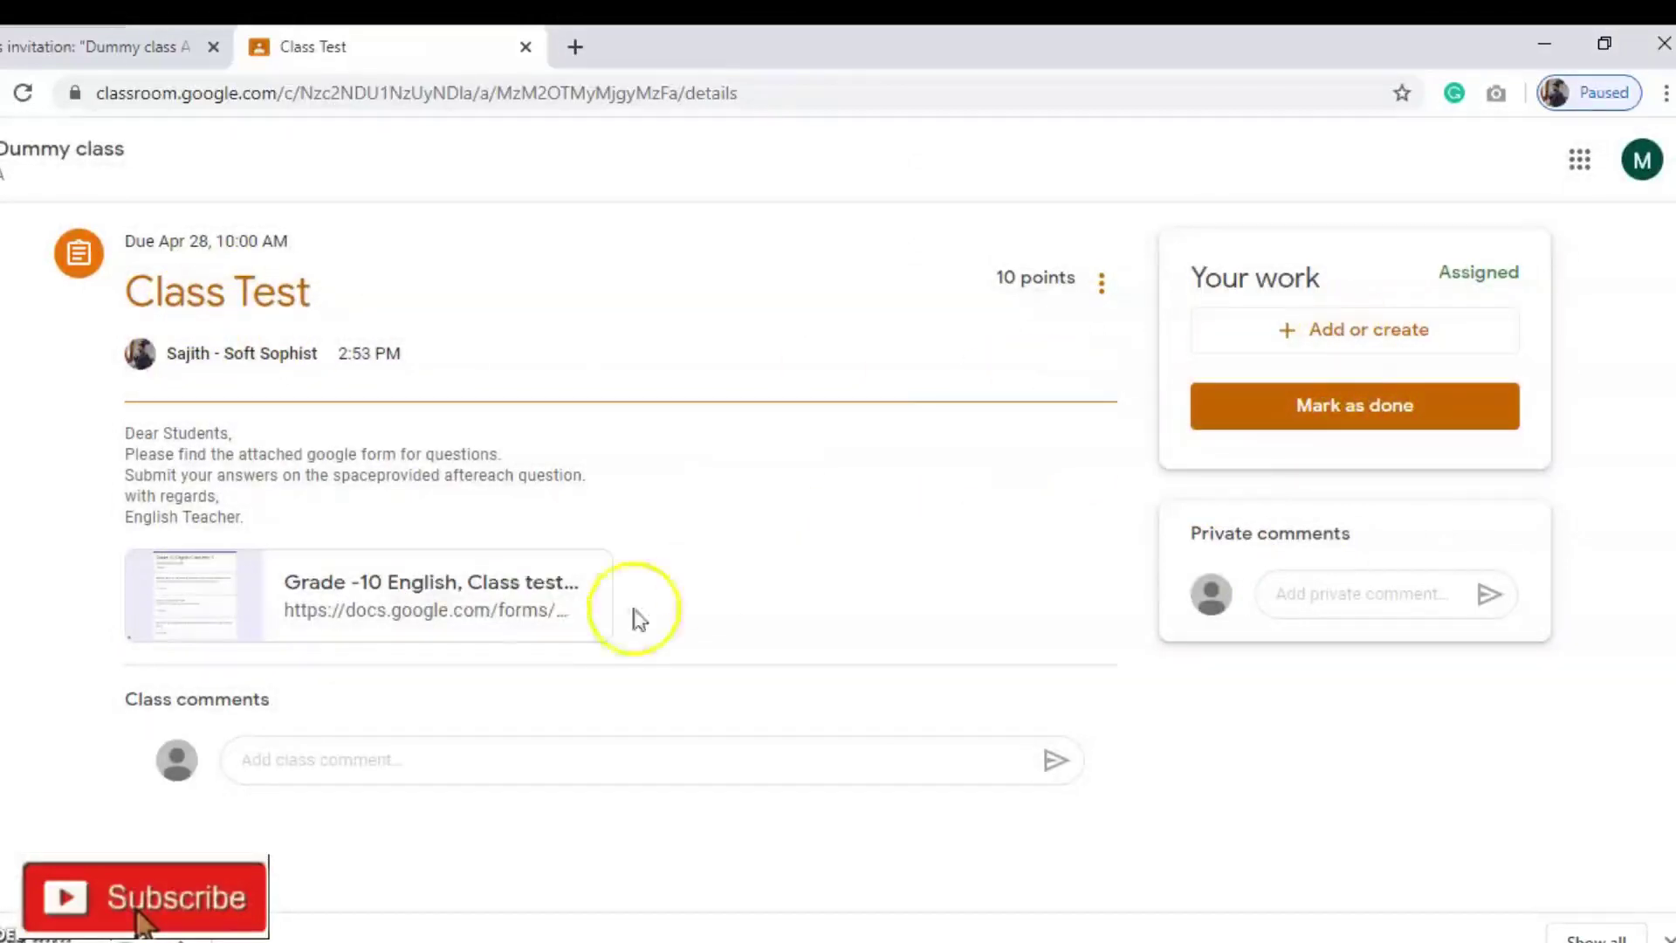
click(1349, 336)
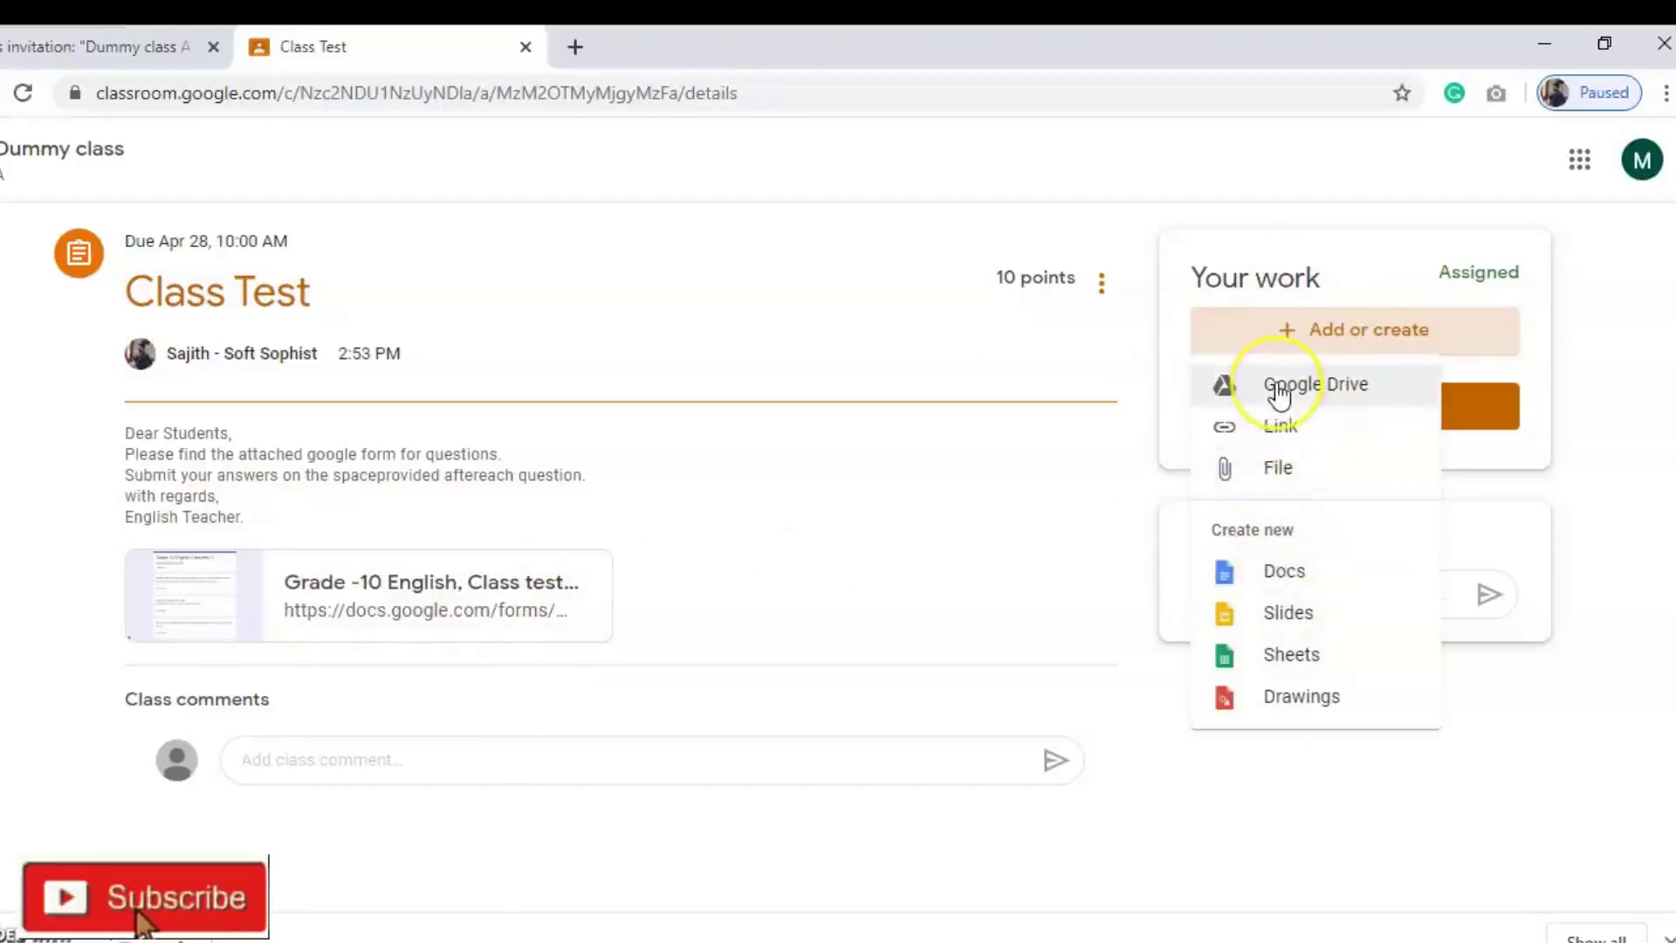
click(1279, 429)
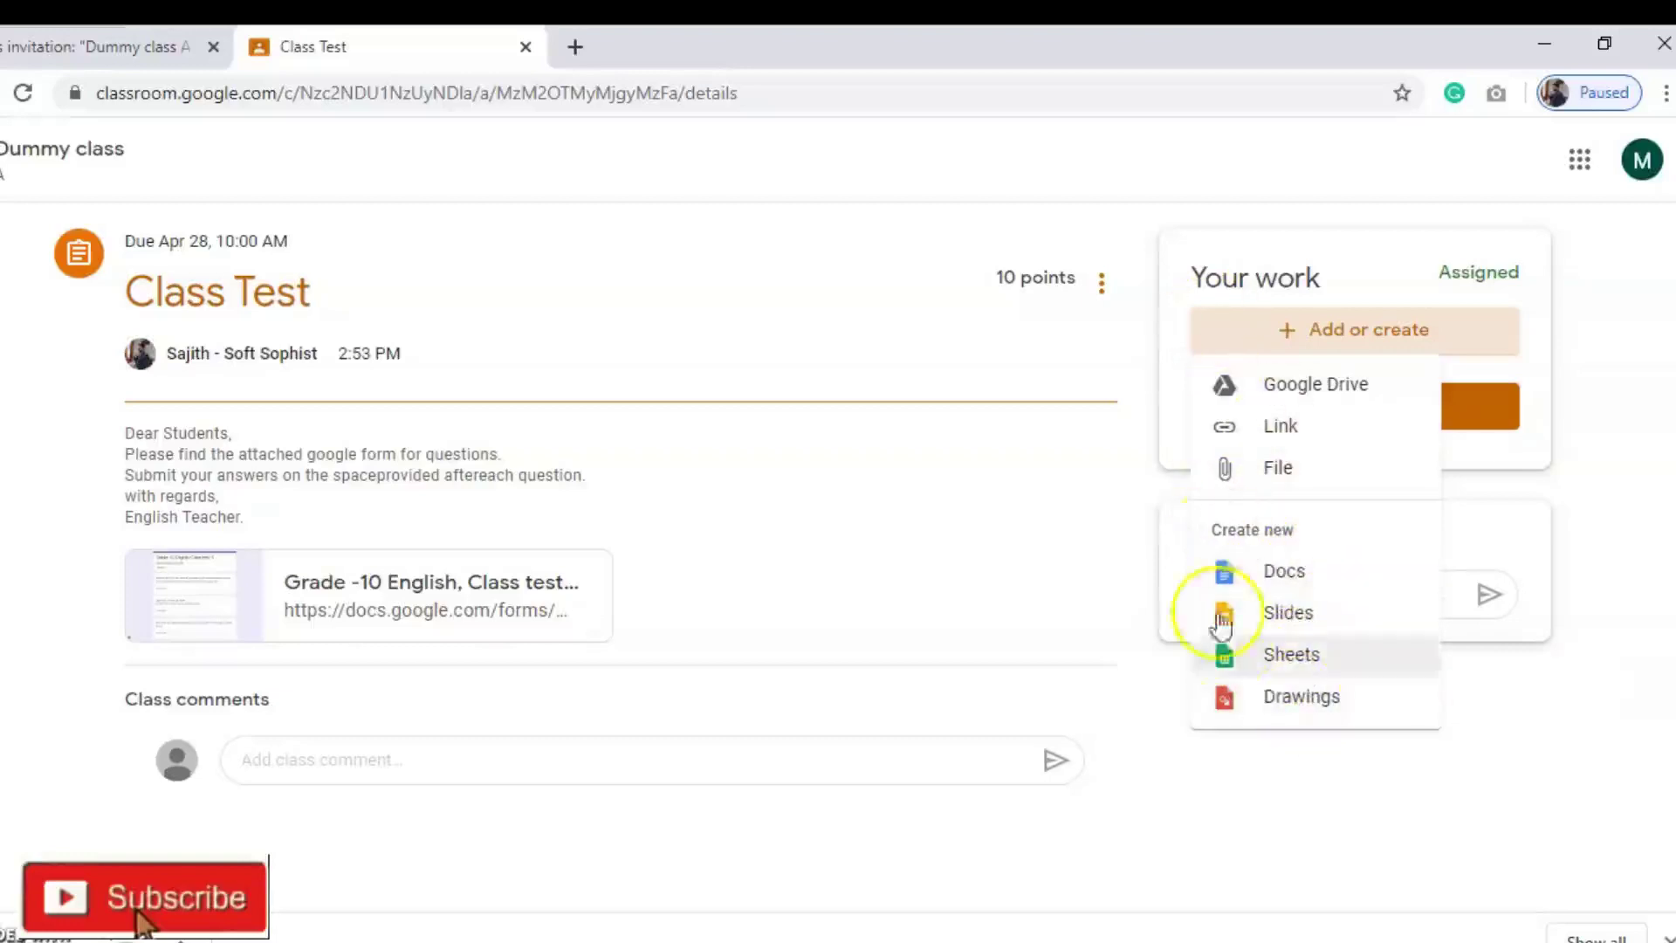
click(1280, 471)
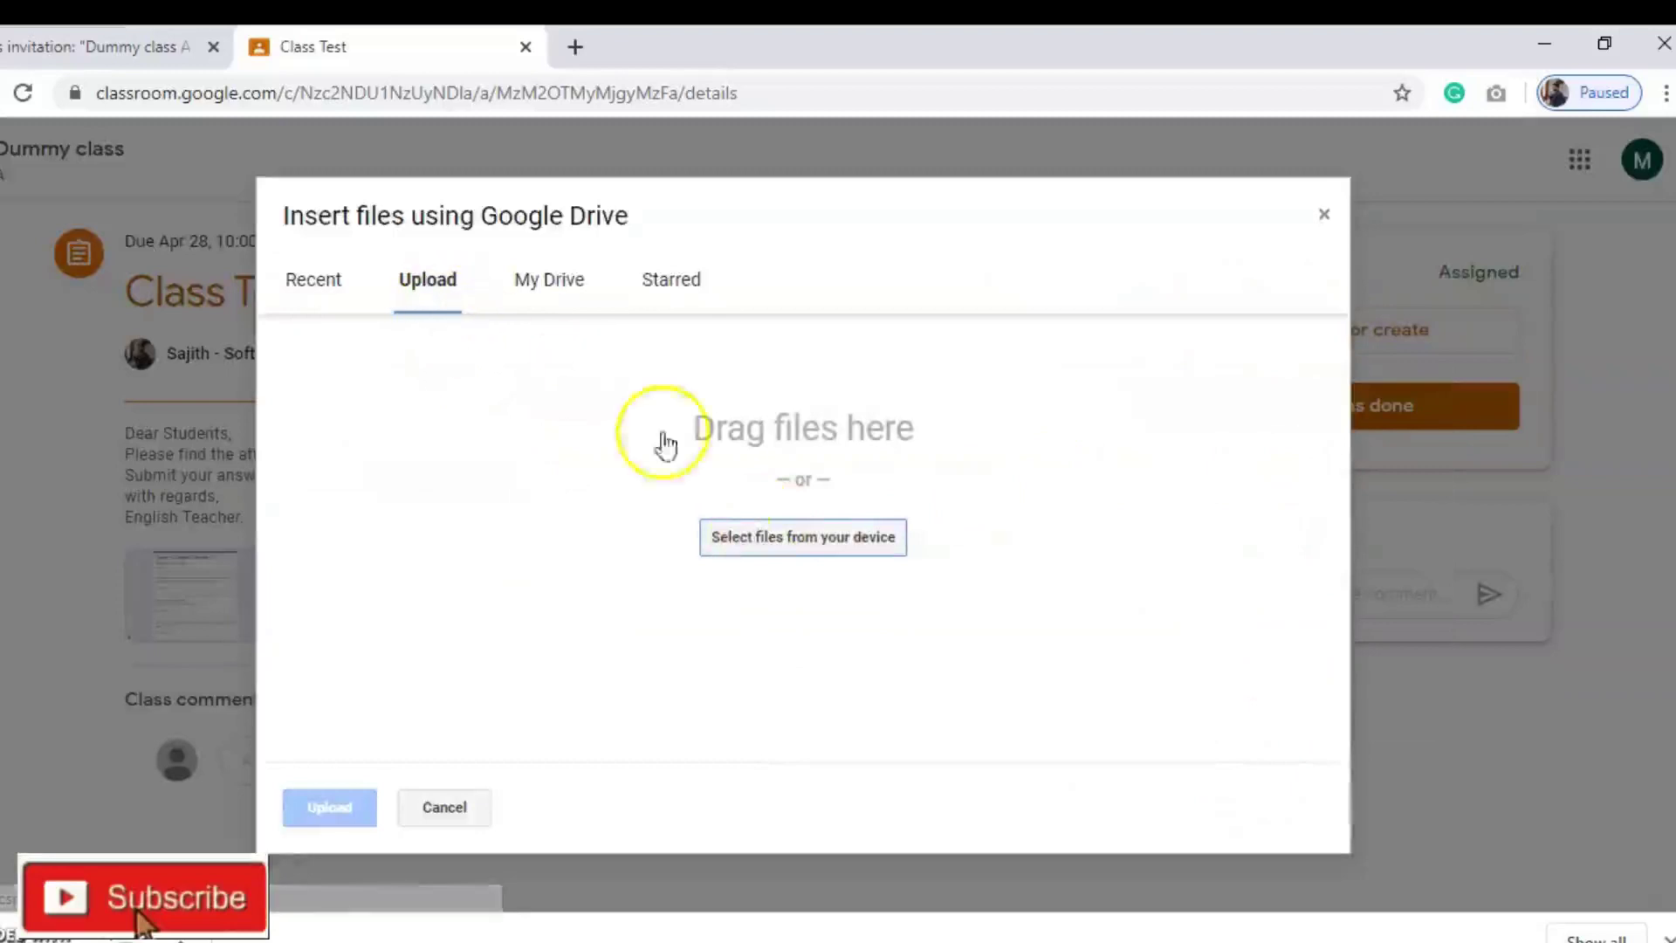
click(792, 537)
click(314, 808)
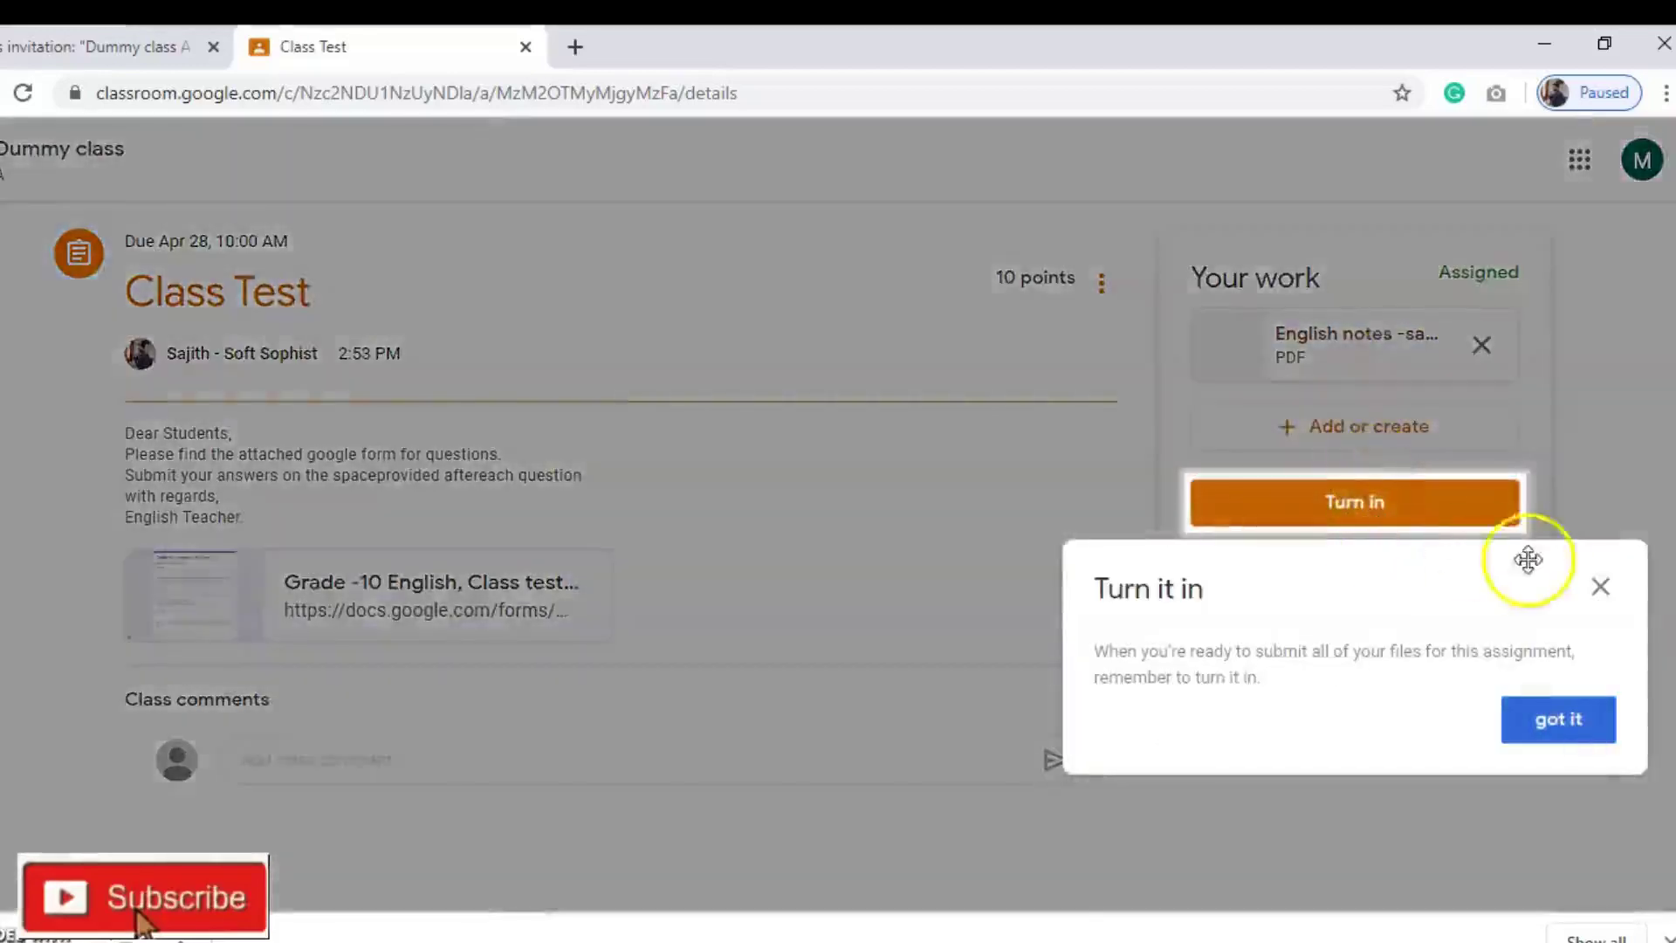
- Turn in the Class Test, then start a private comment and preview the attached PDF
click(1587, 727)
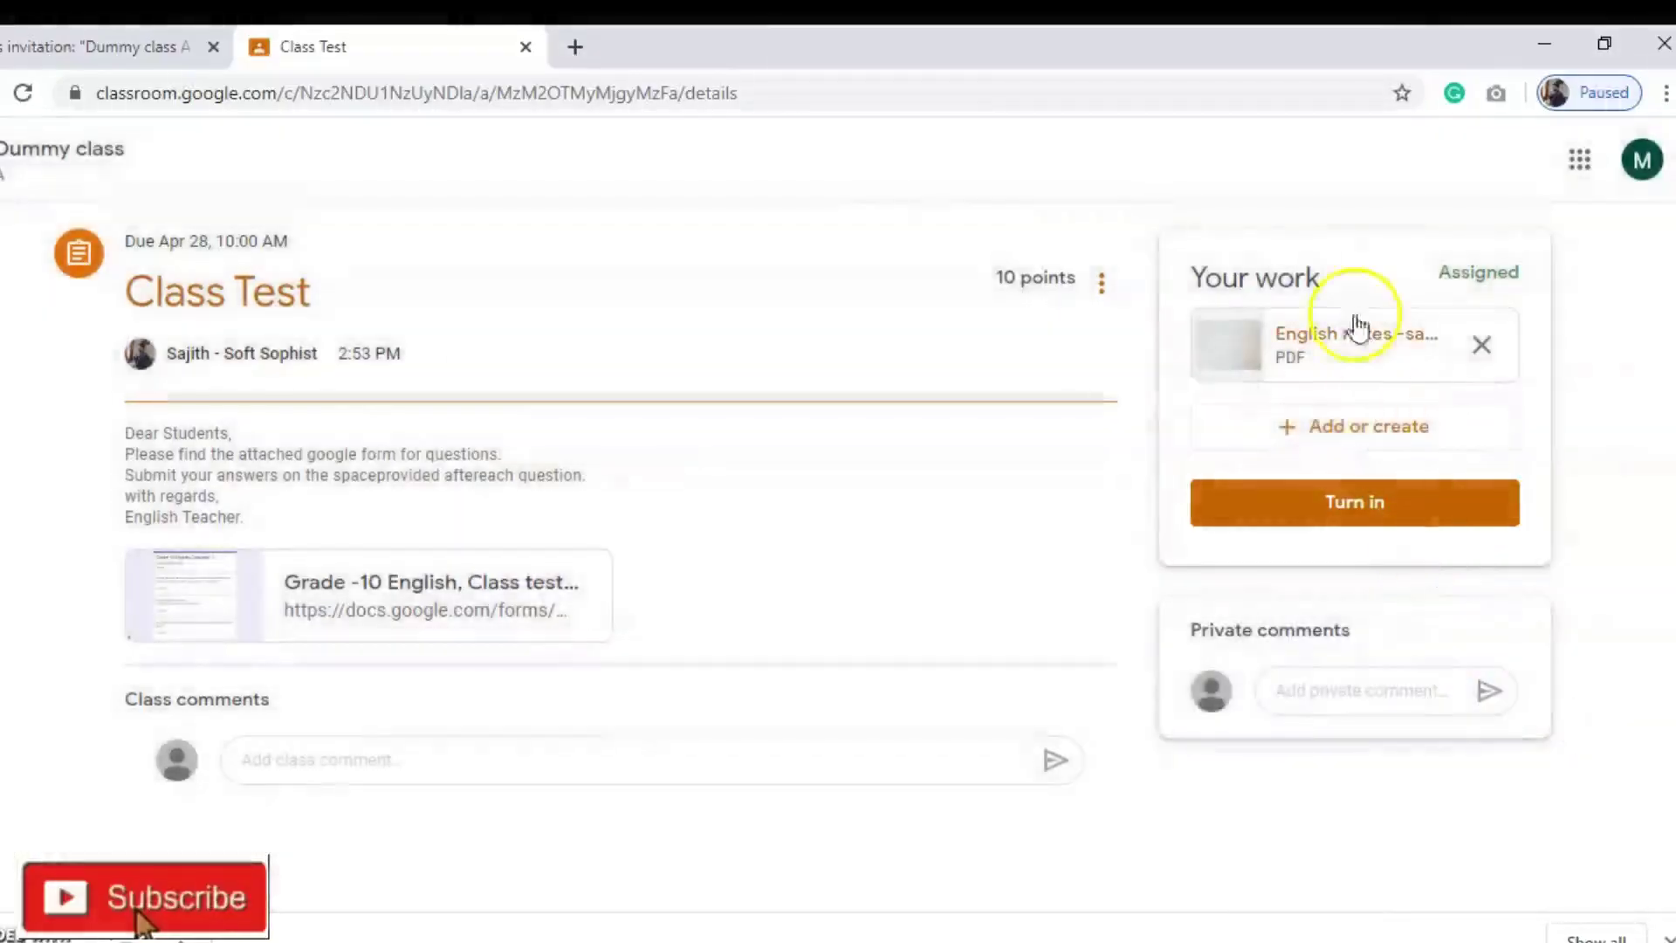
click(1356, 513)
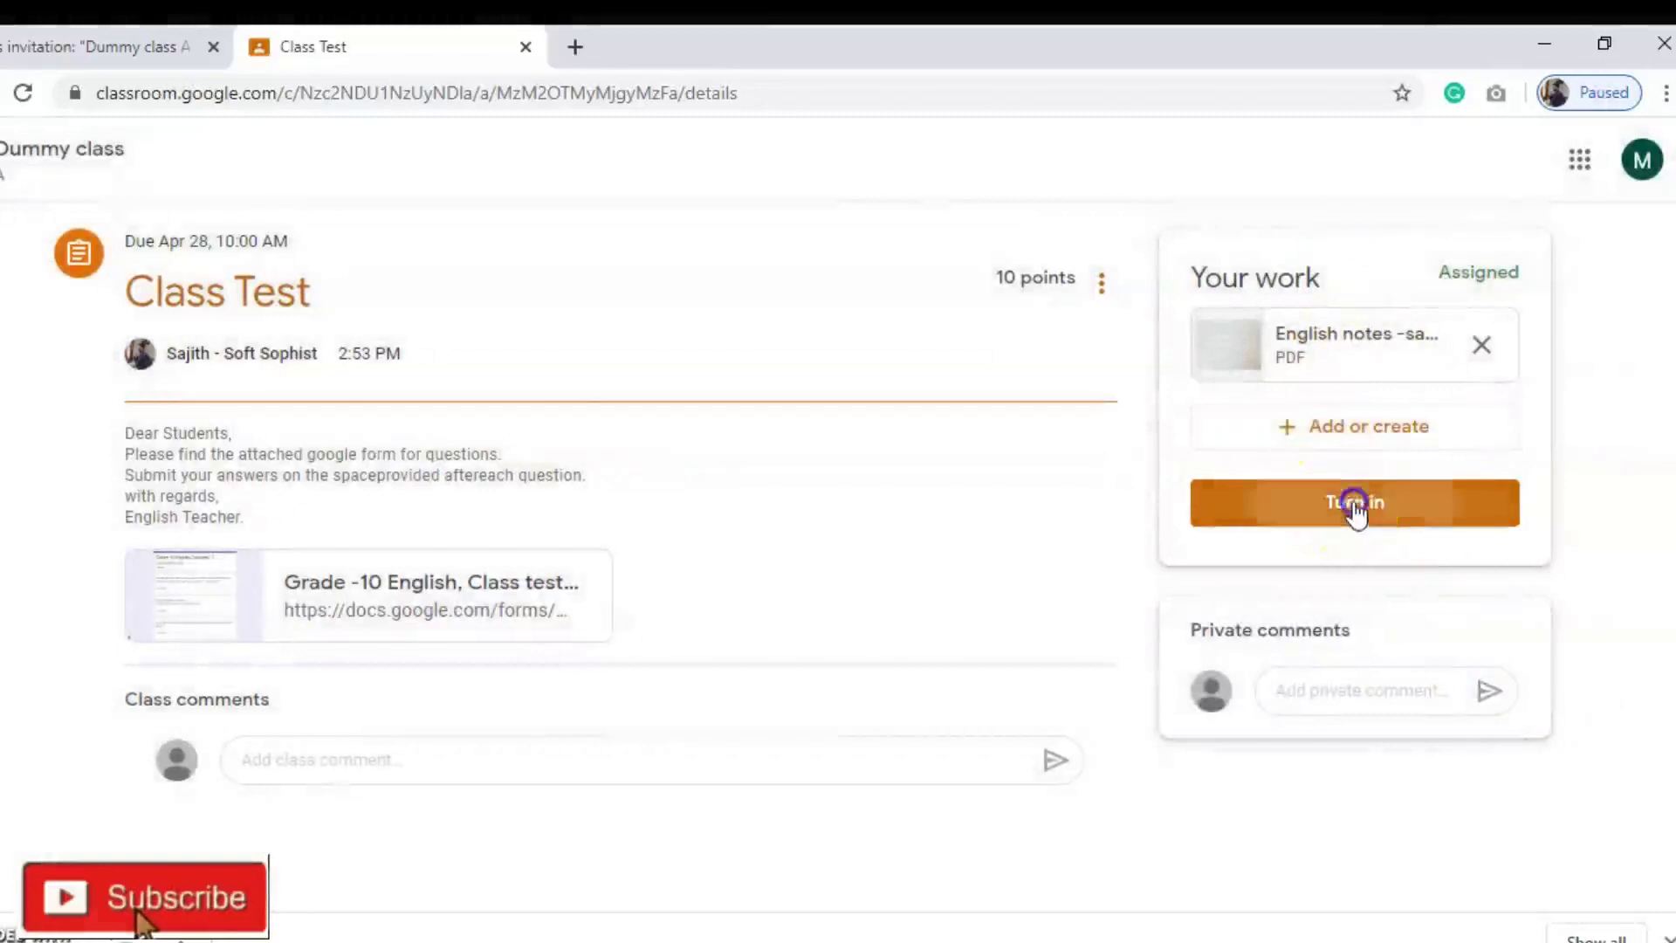
click(969, 608)
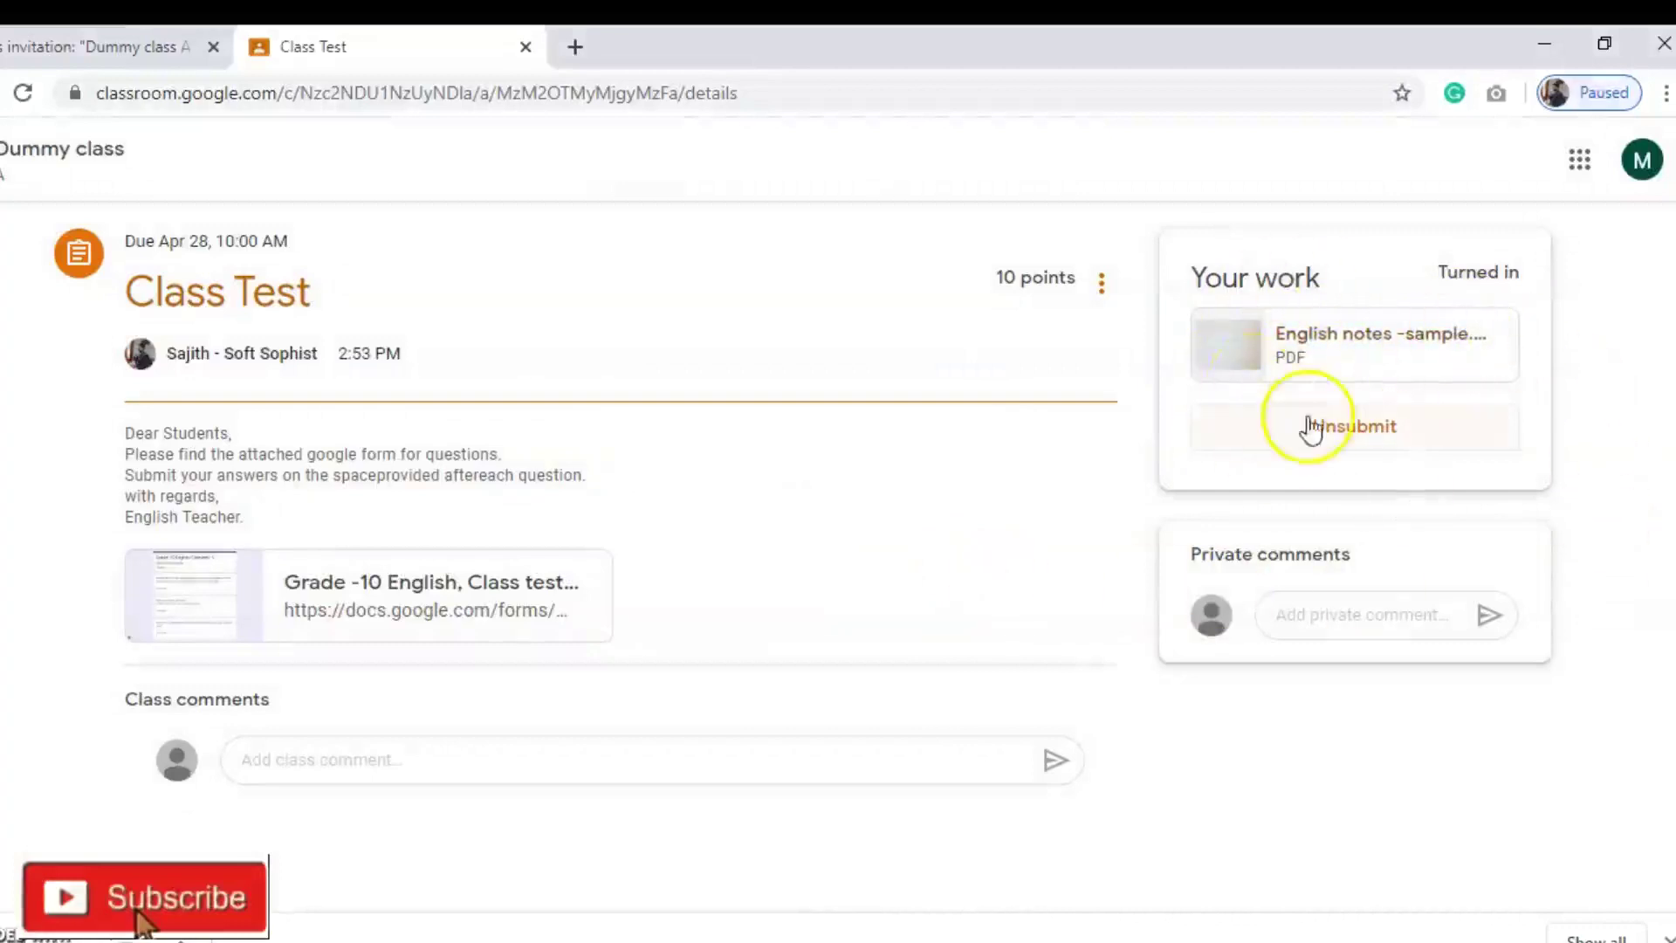
click(1288, 615)
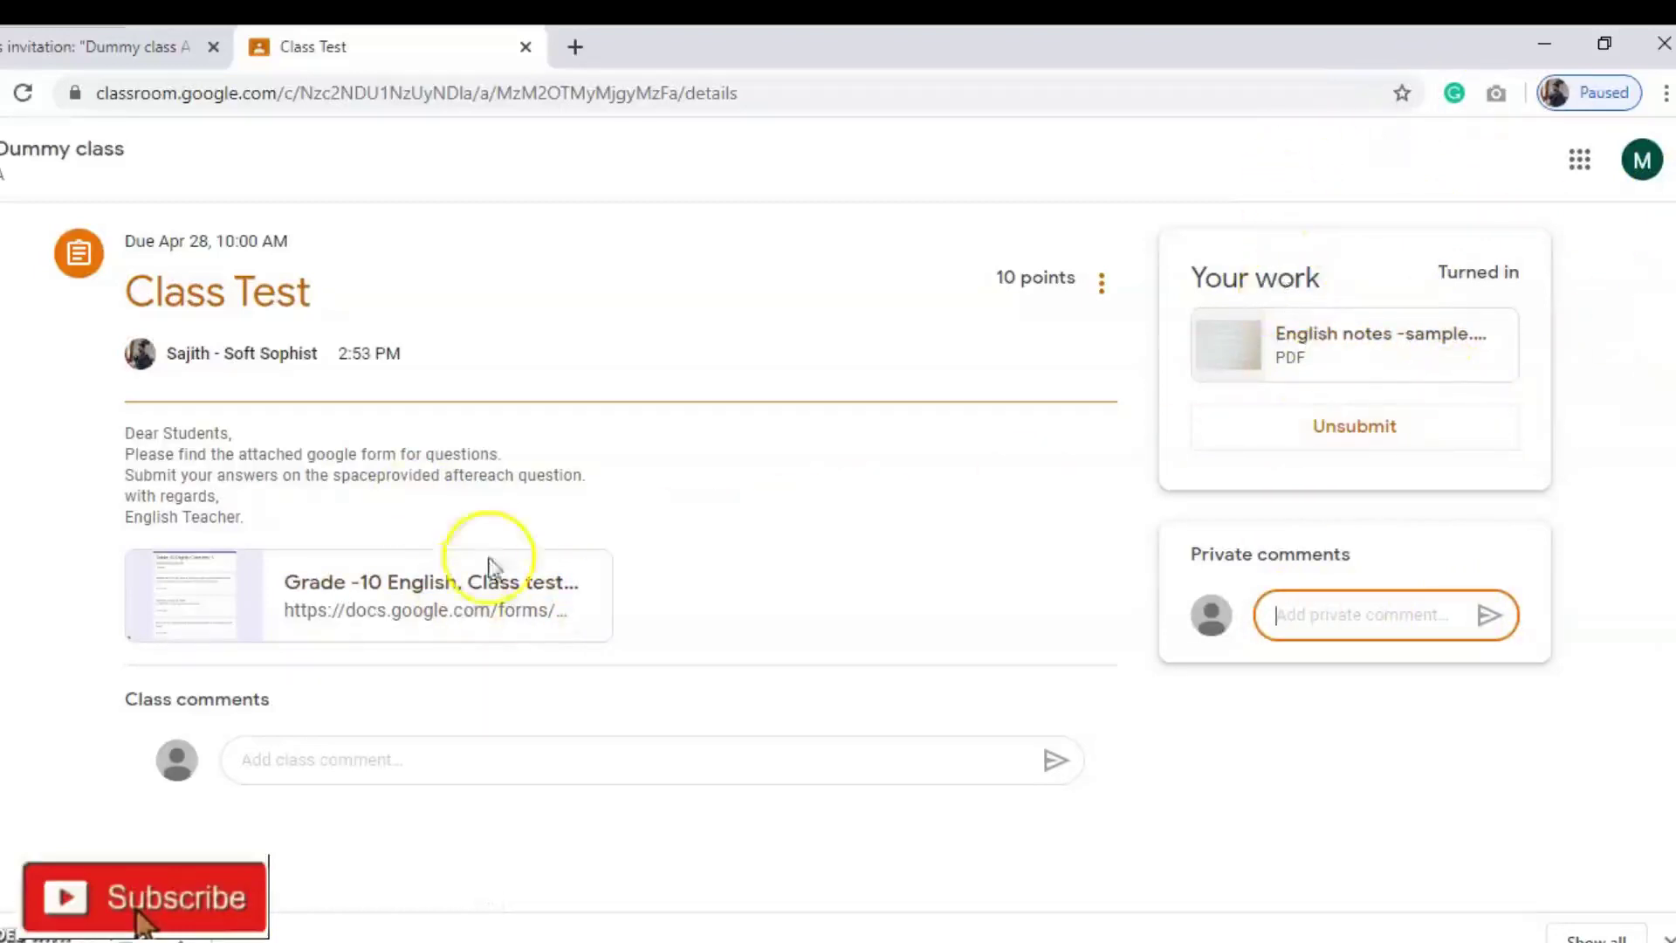
click(1324, 341)
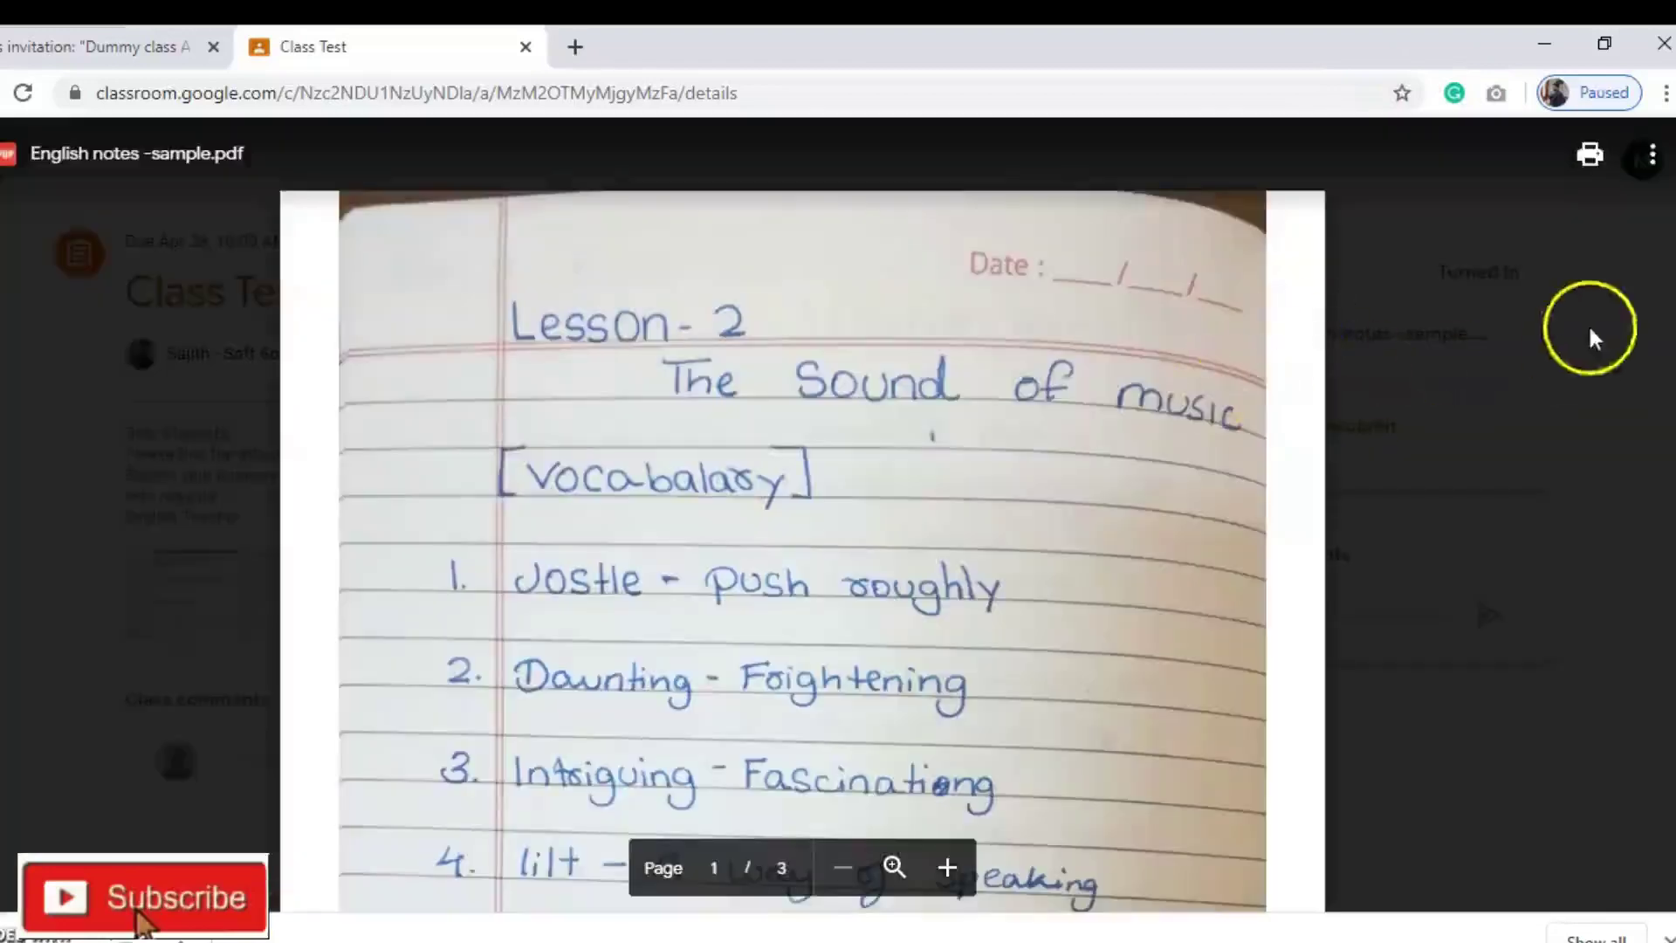
scroll(802, 516, down, 5)
scroll(802, 515, down, 15)
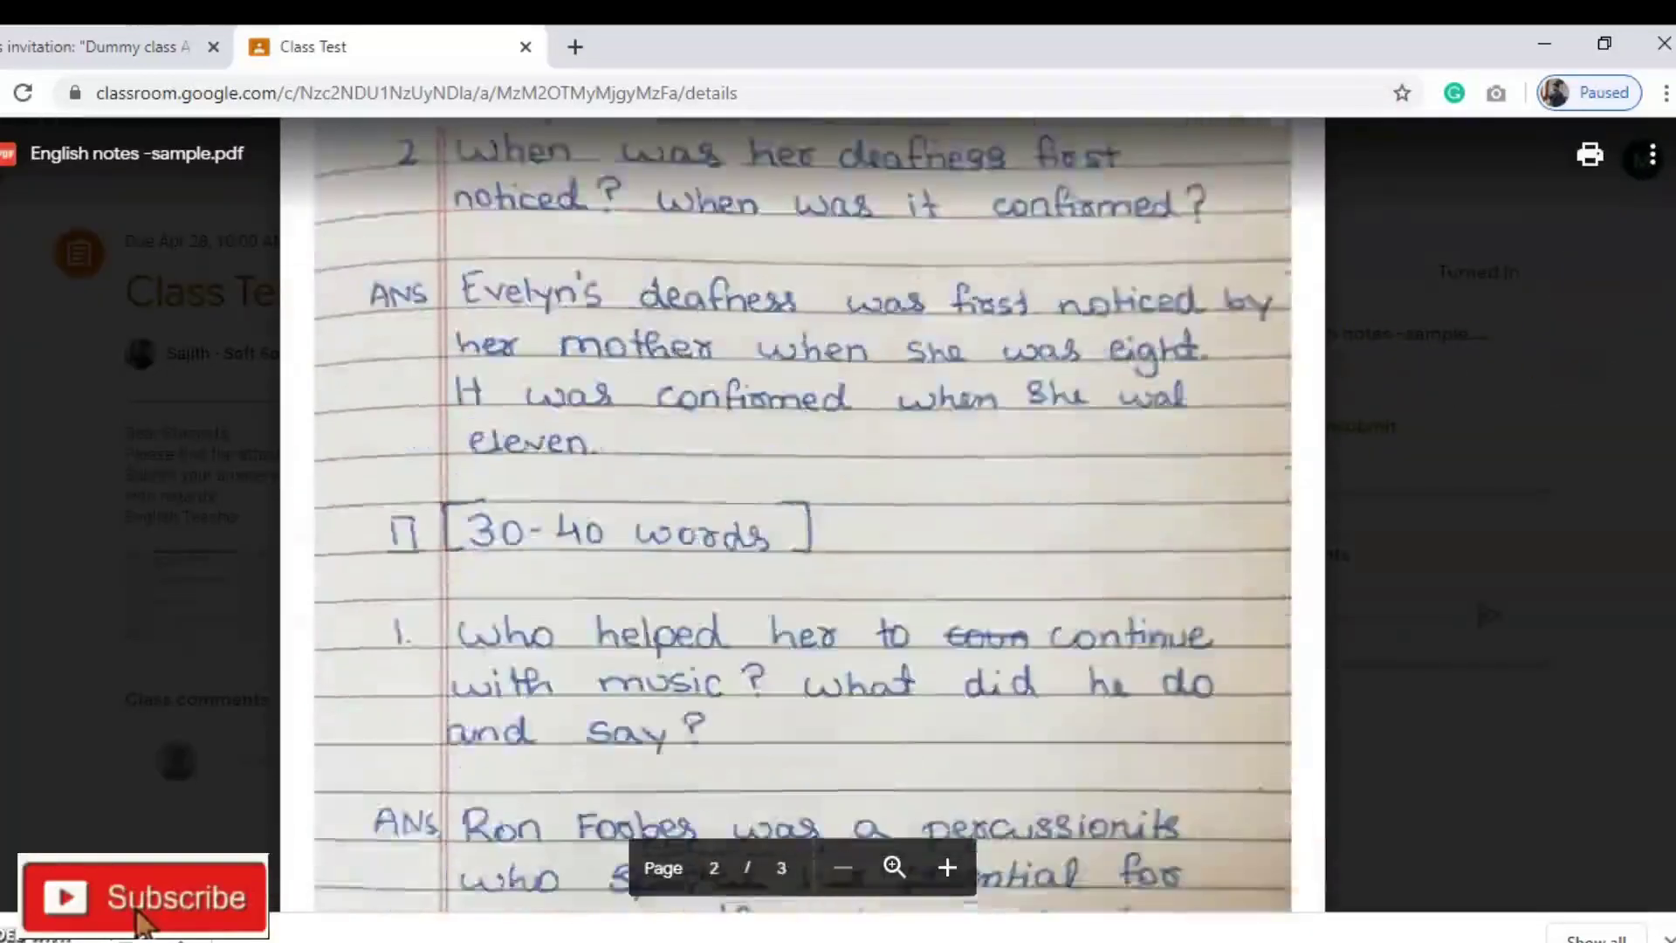
scroll(802, 515, up, 20)
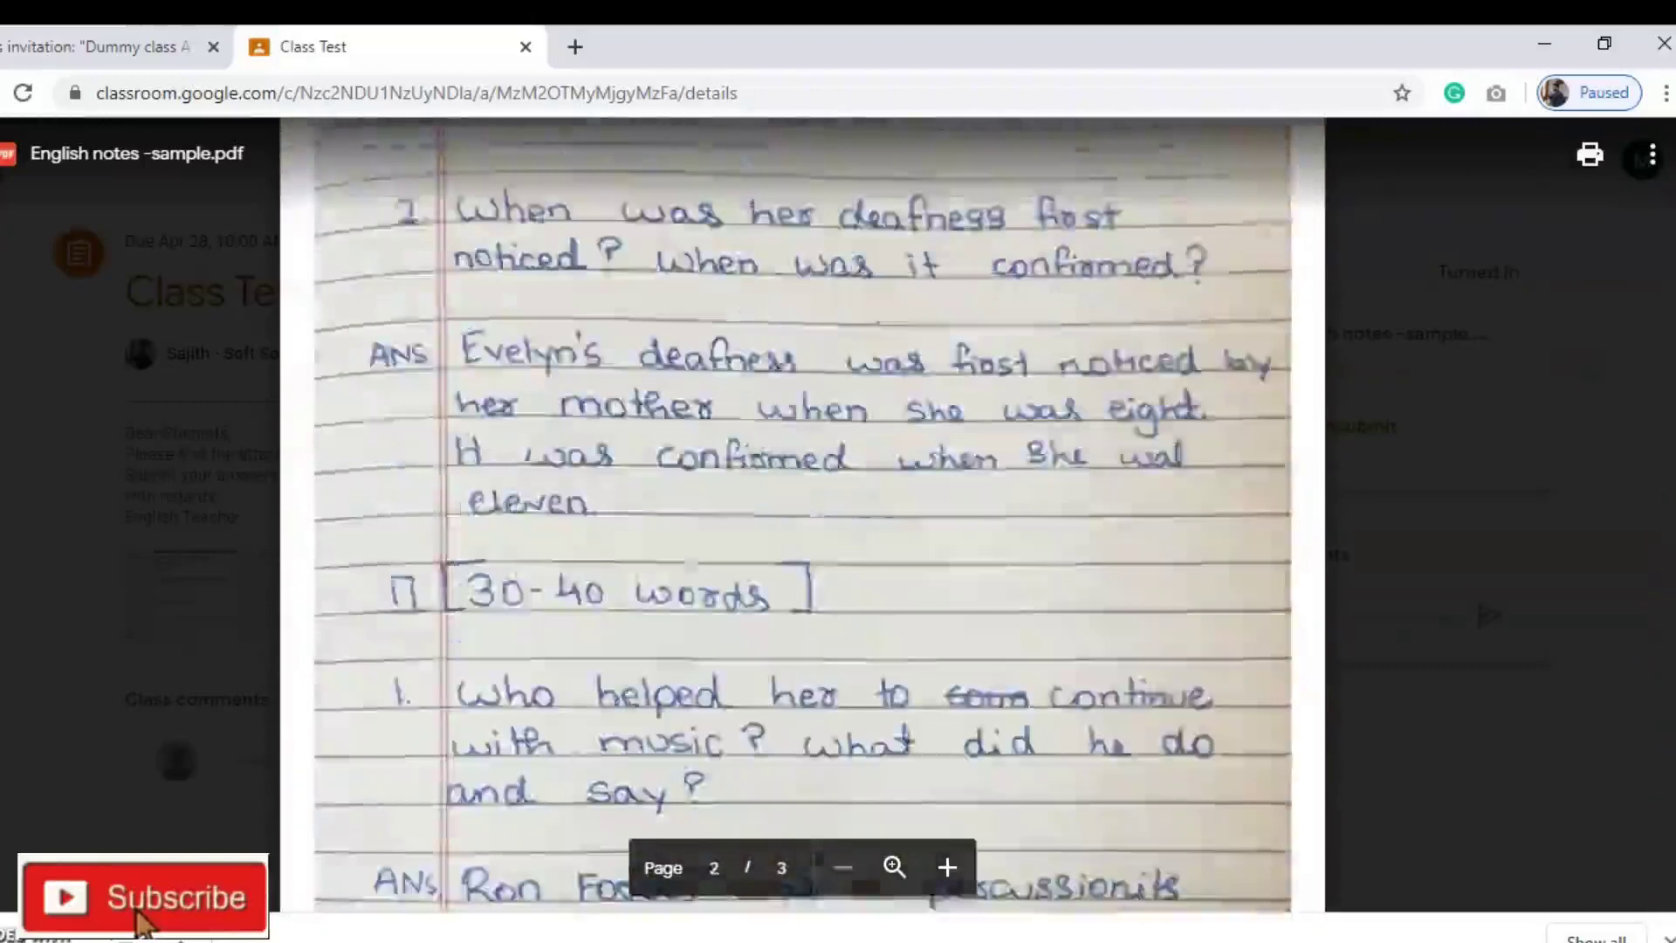
key(Escape)
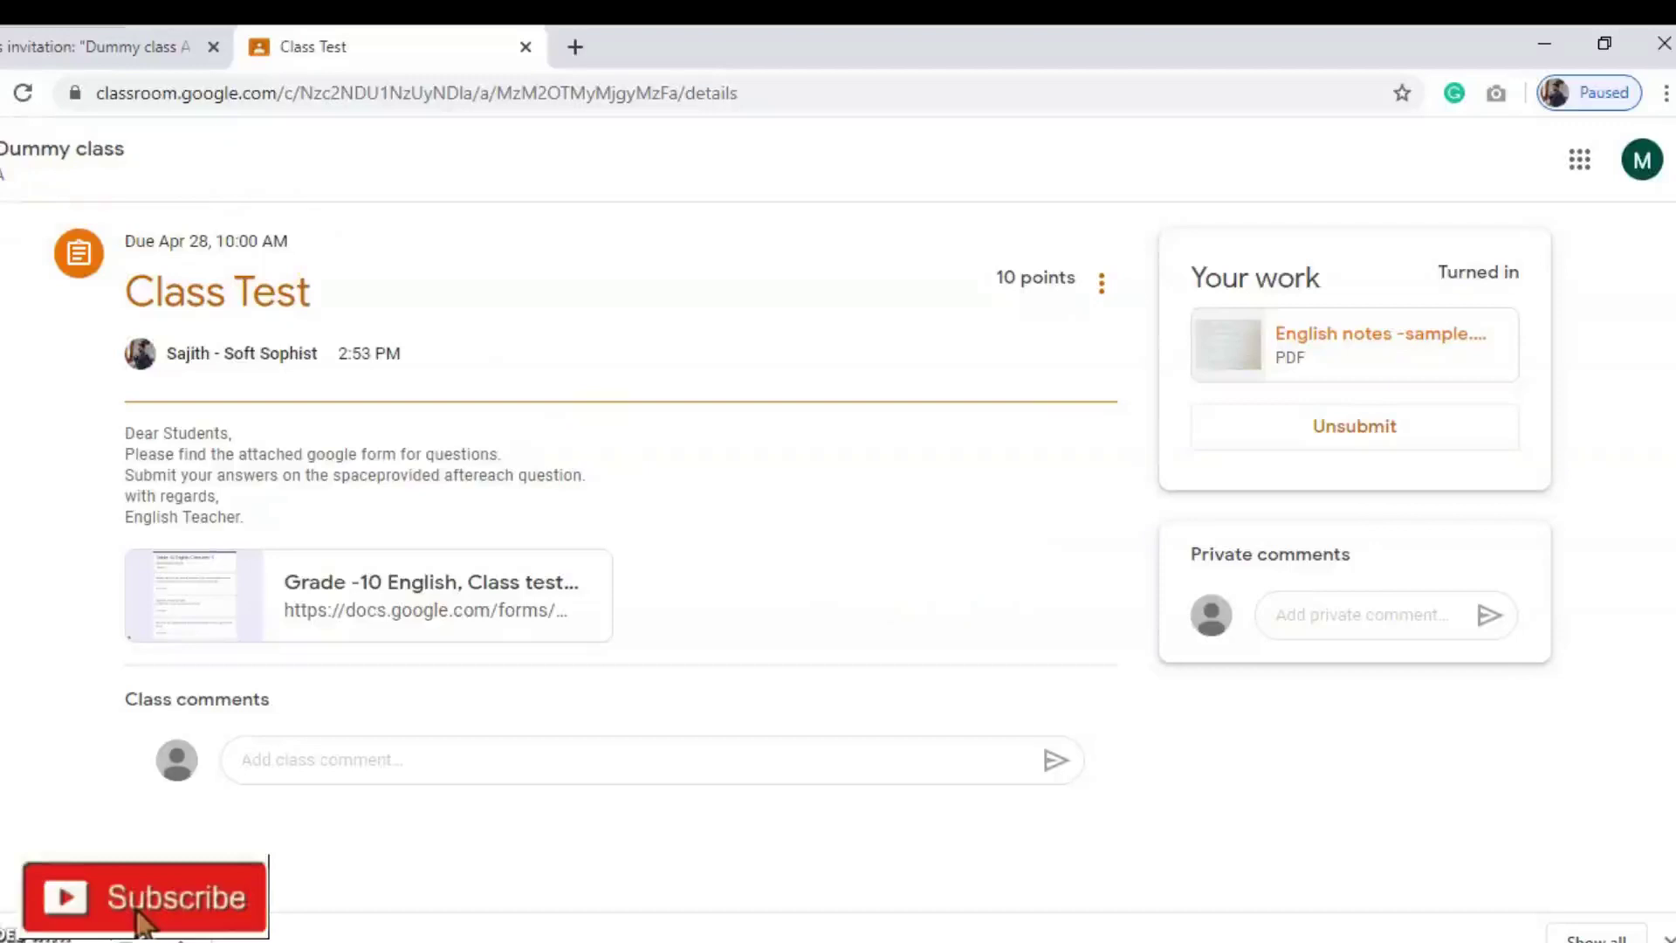
- Open Notebook Submission, dismiss its 'Talk with your teacher' tip, and go back to the Stream
key(alt+Left)
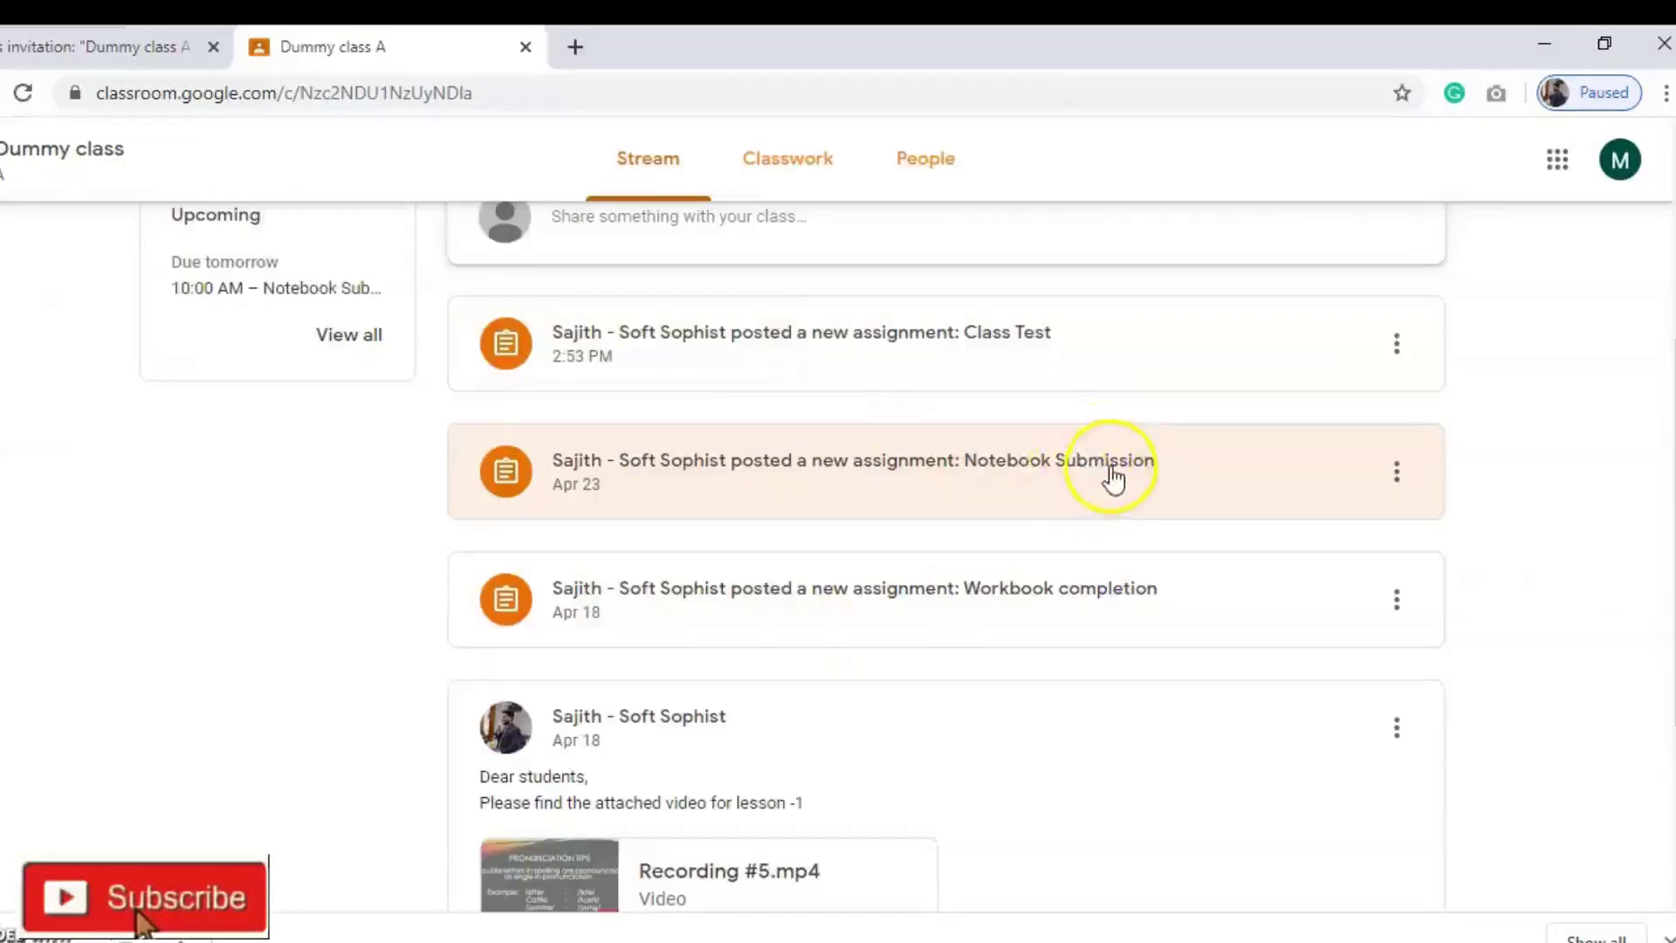
click(1111, 472)
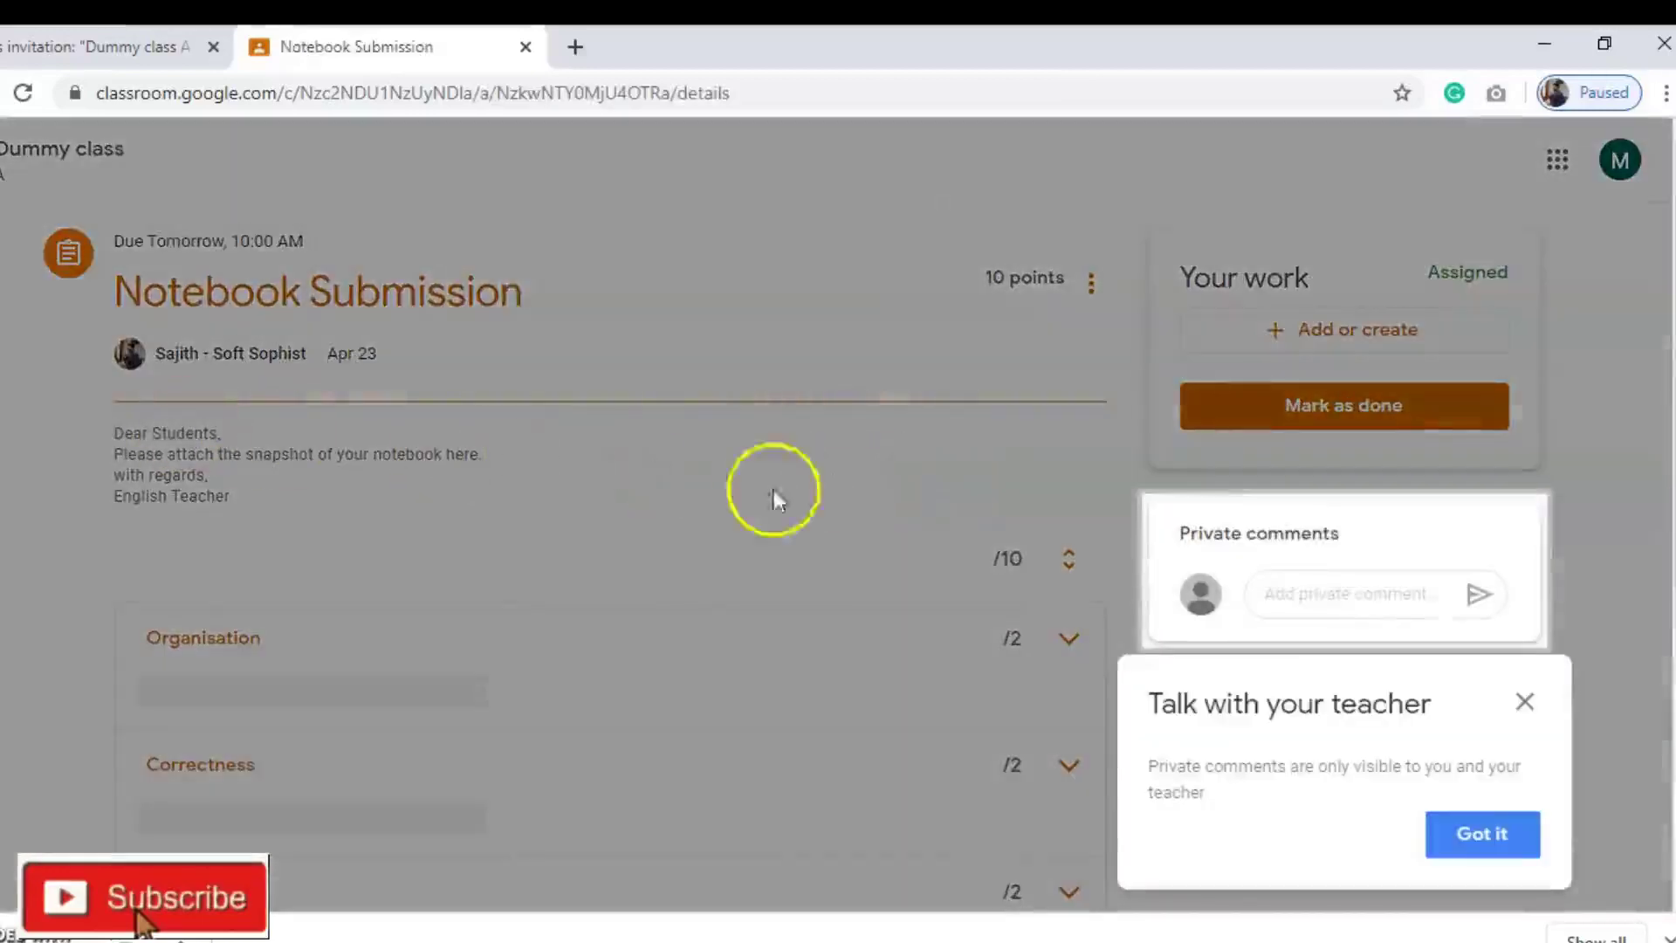
click(1525, 701)
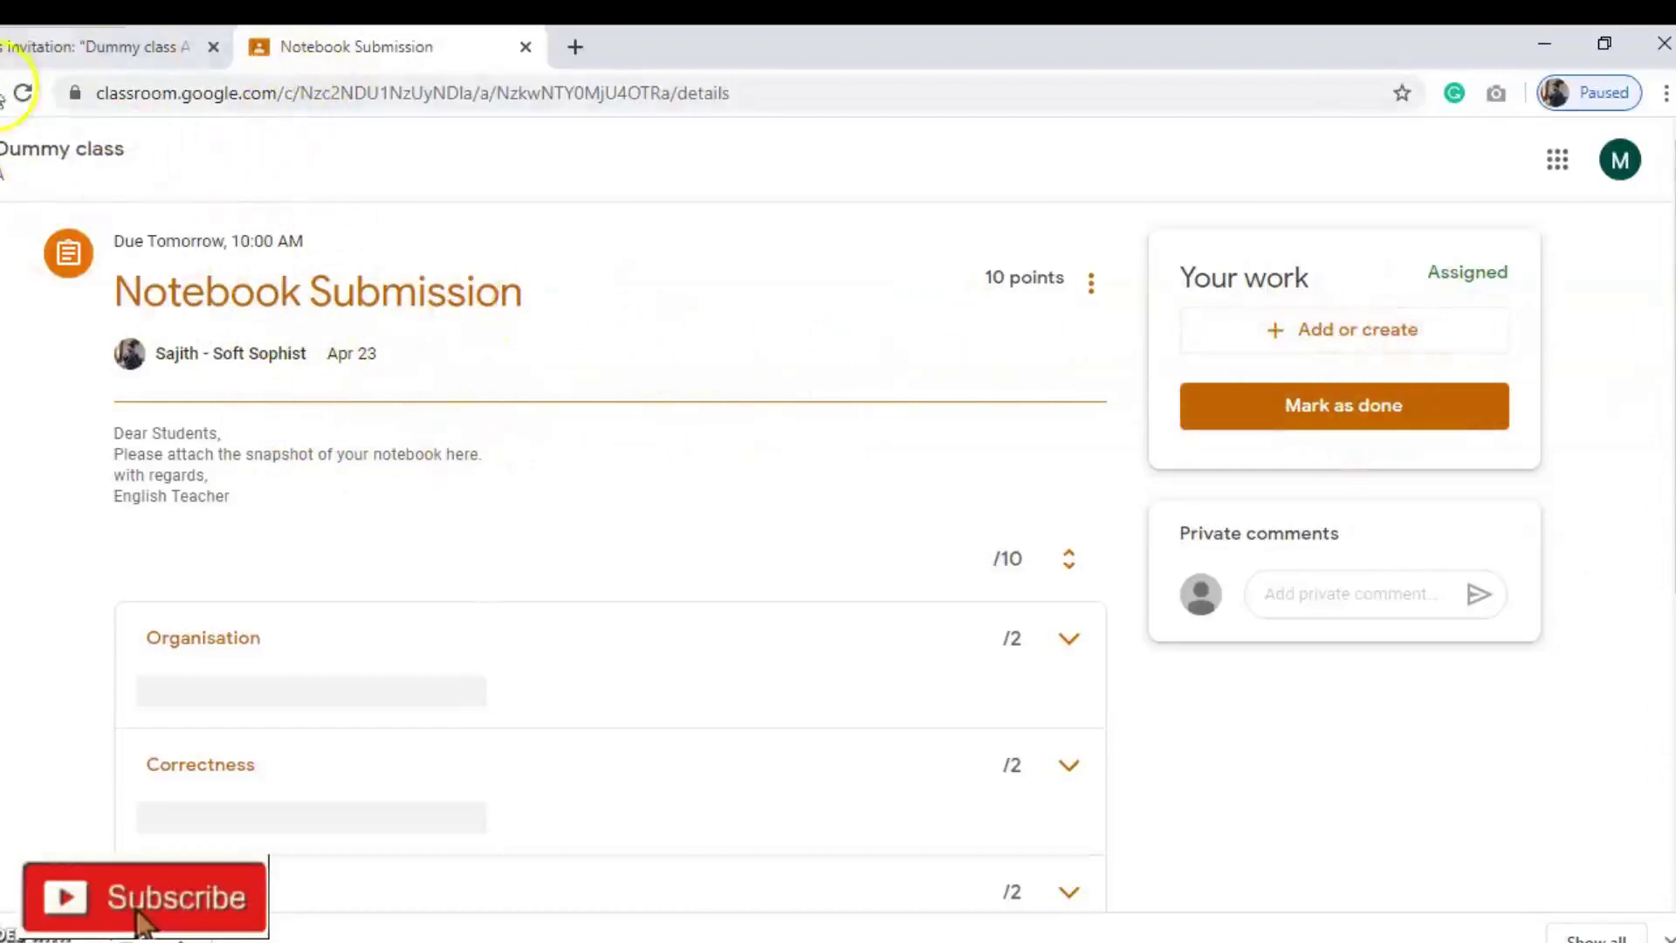
key(alt+Left)
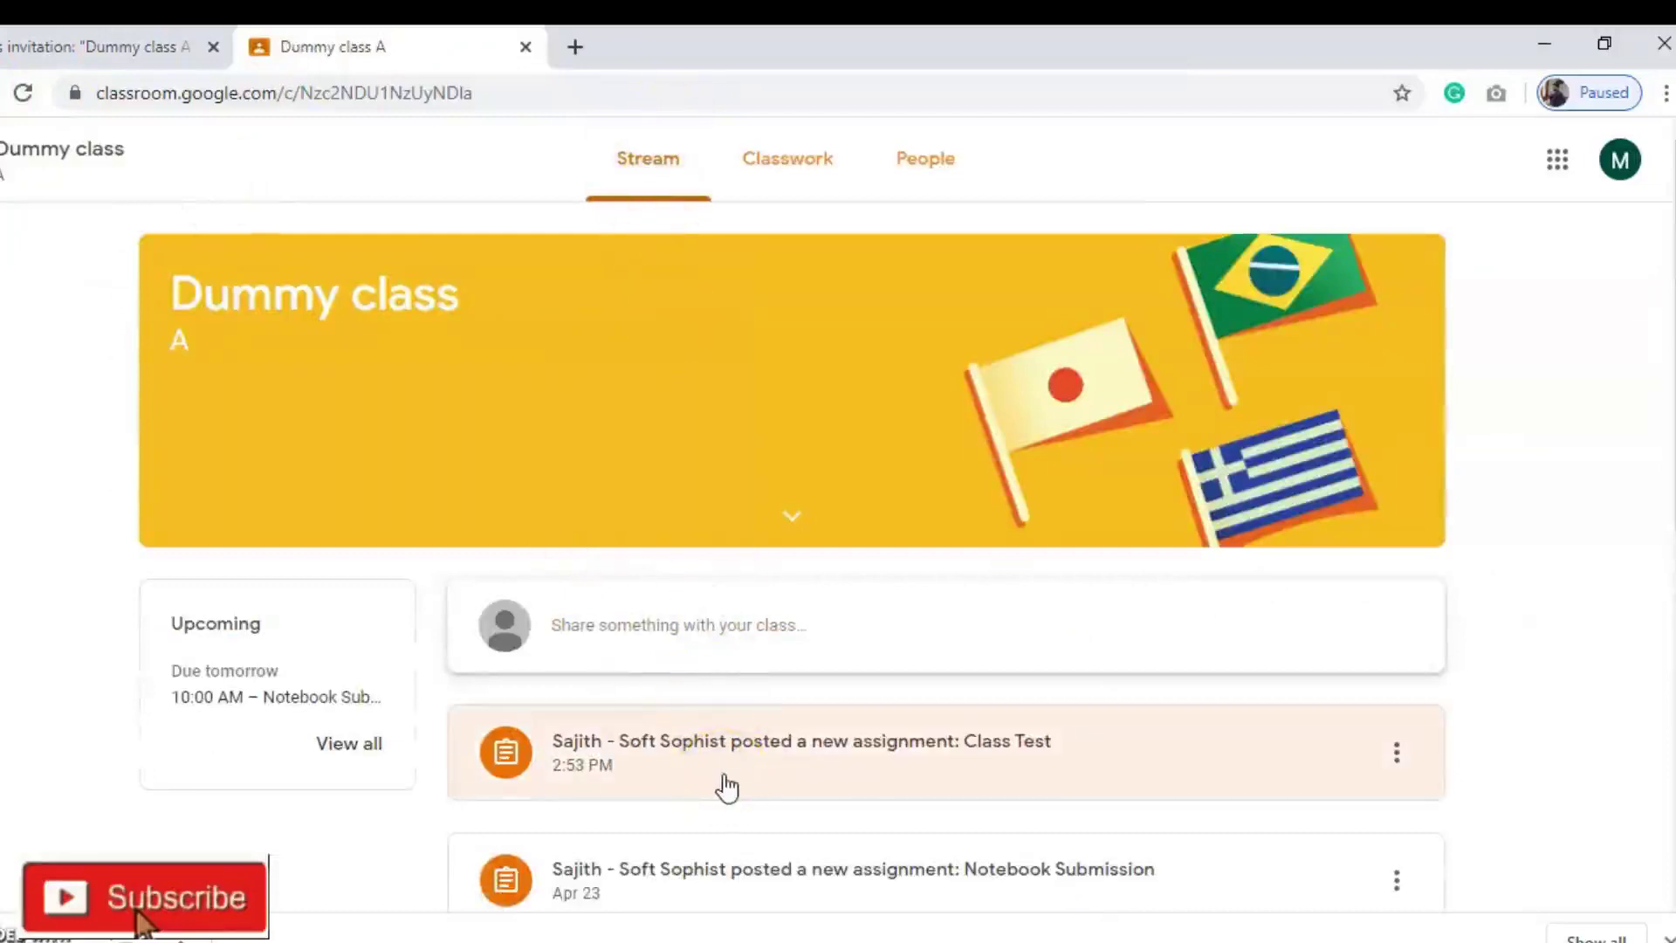
- View the Notebook submission topic in Classwork, then open the Notebook Submission post from the Stream
click(789, 135)
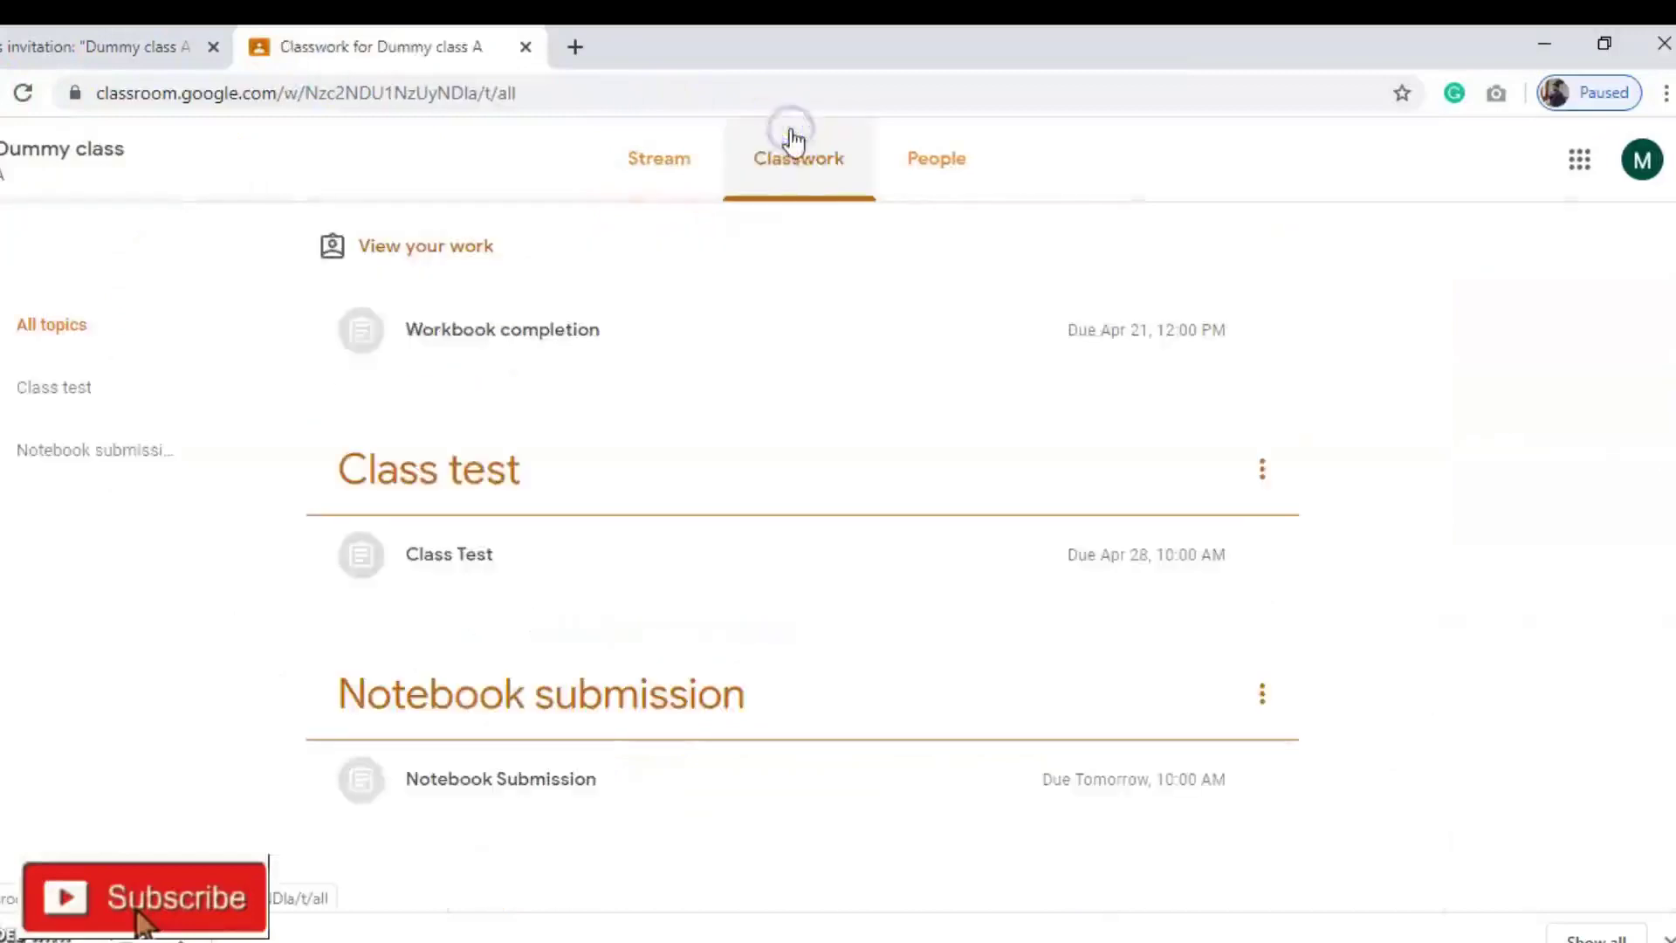
click(561, 696)
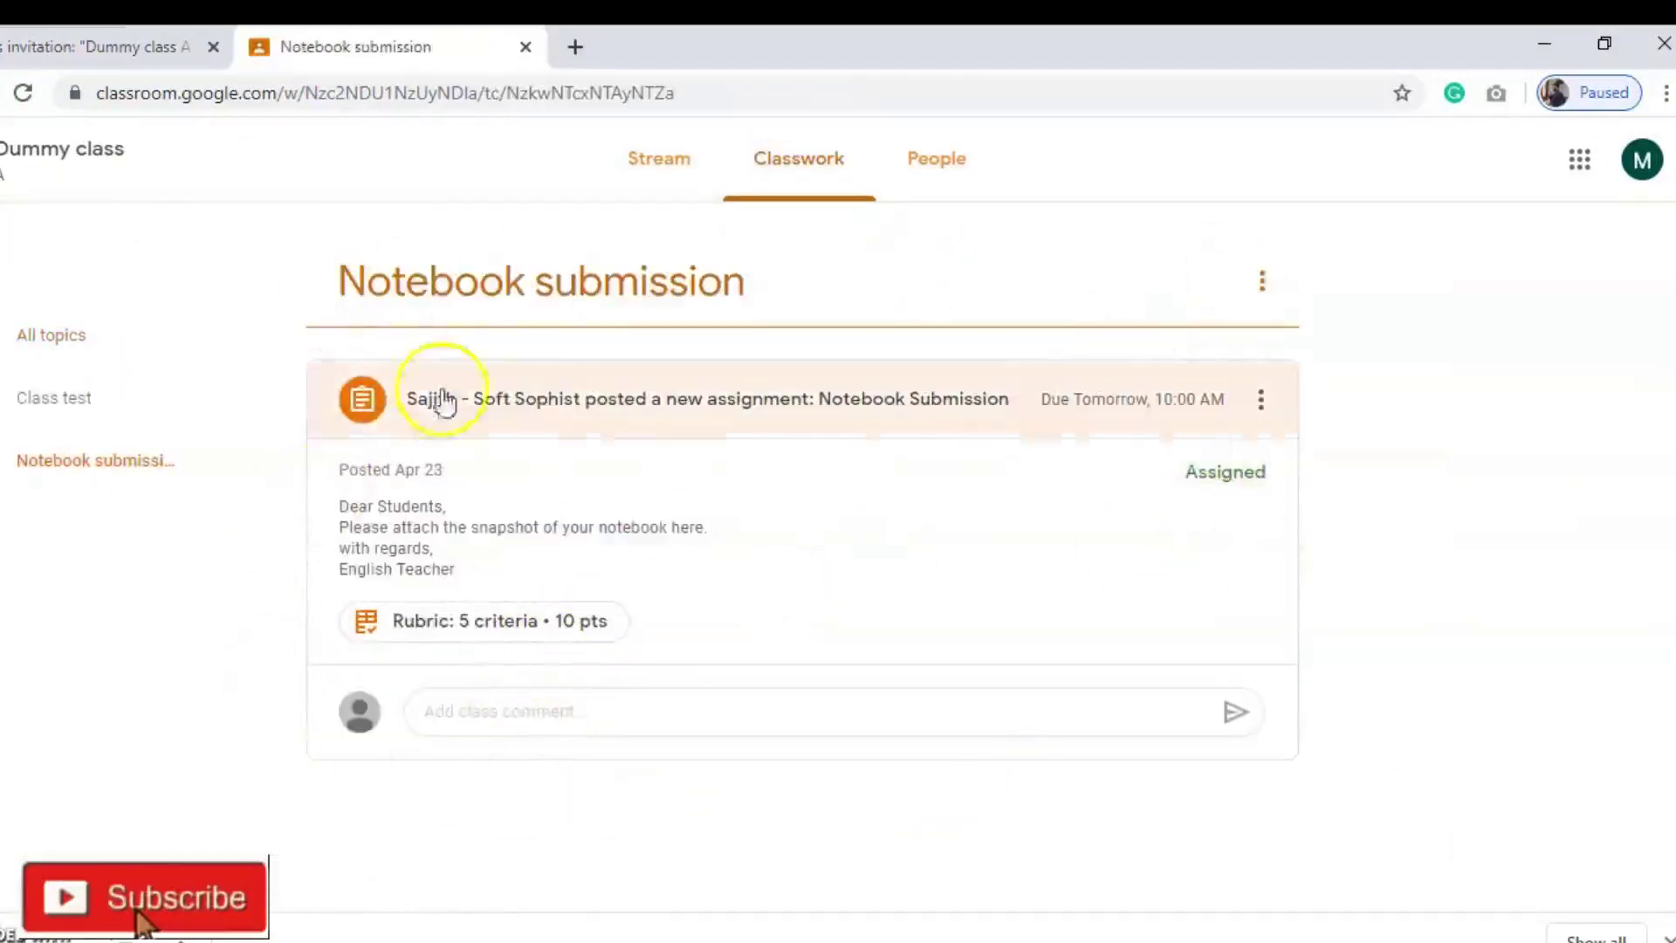
click(658, 155)
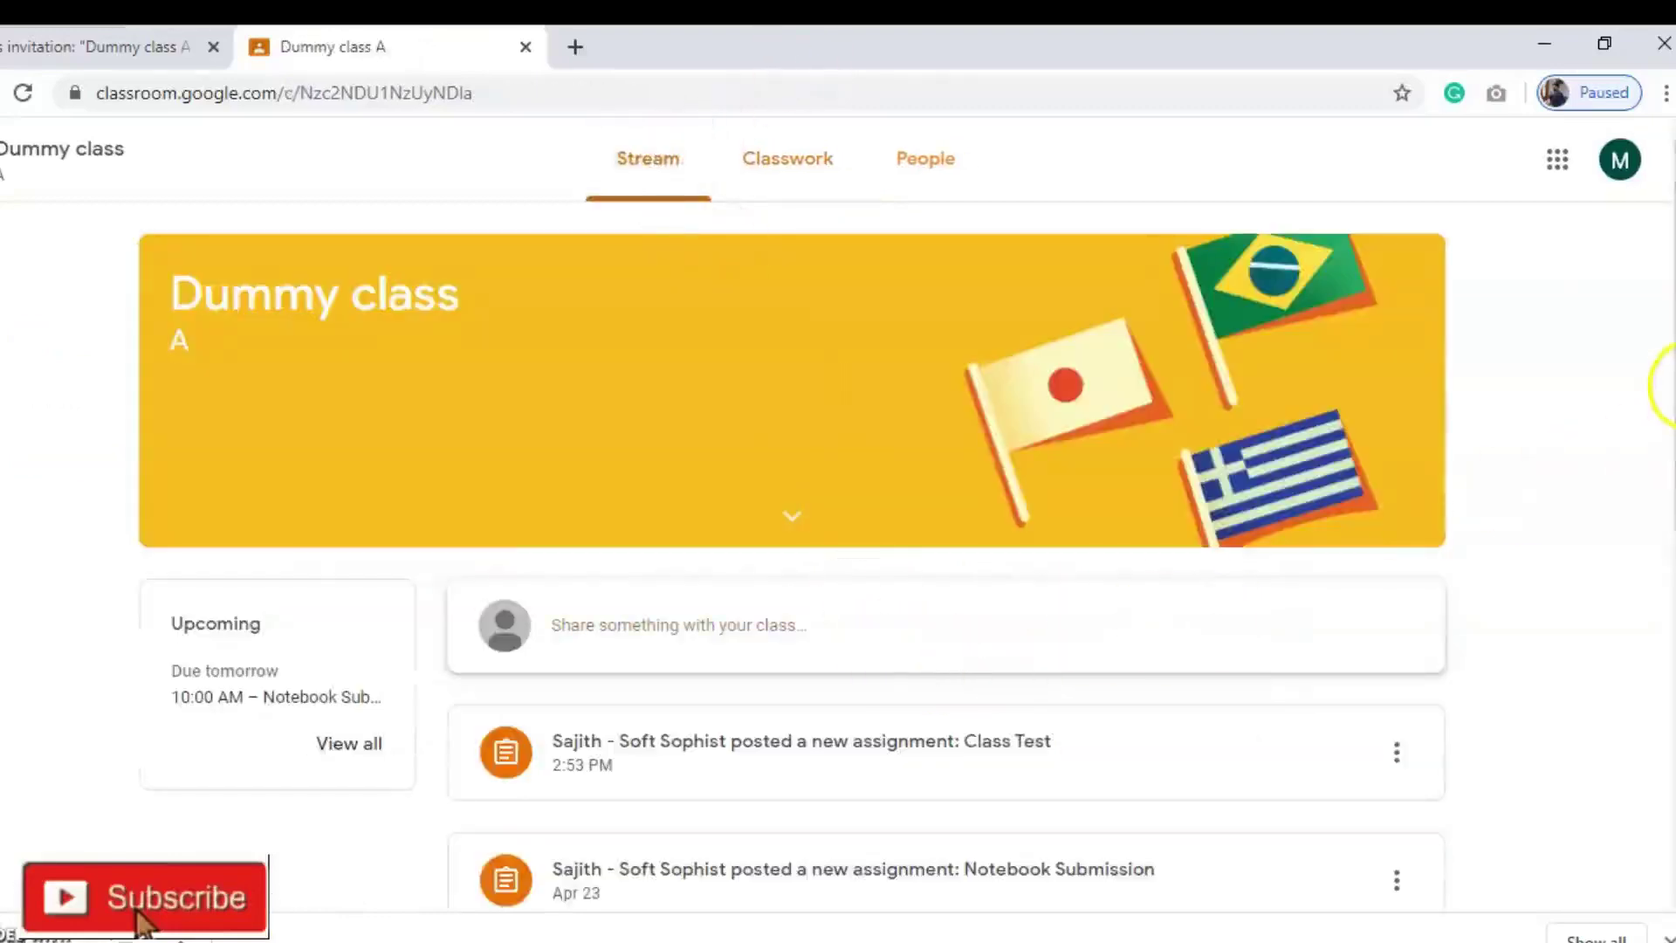
scroll(1672, 384, down, 3)
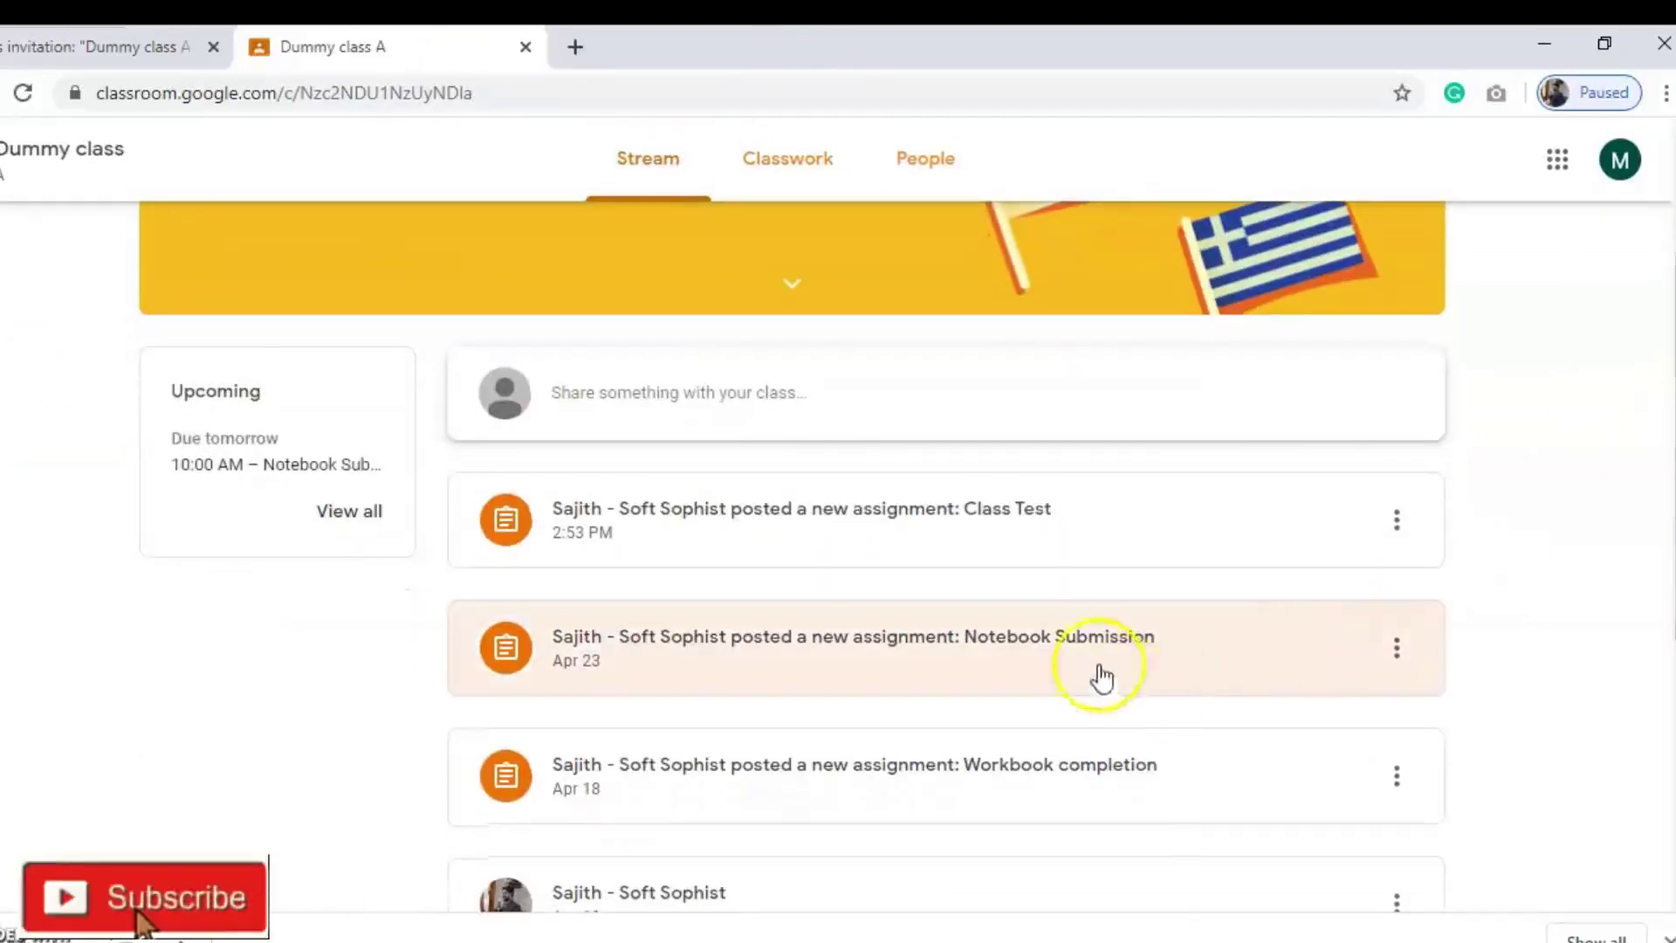
click(1094, 656)
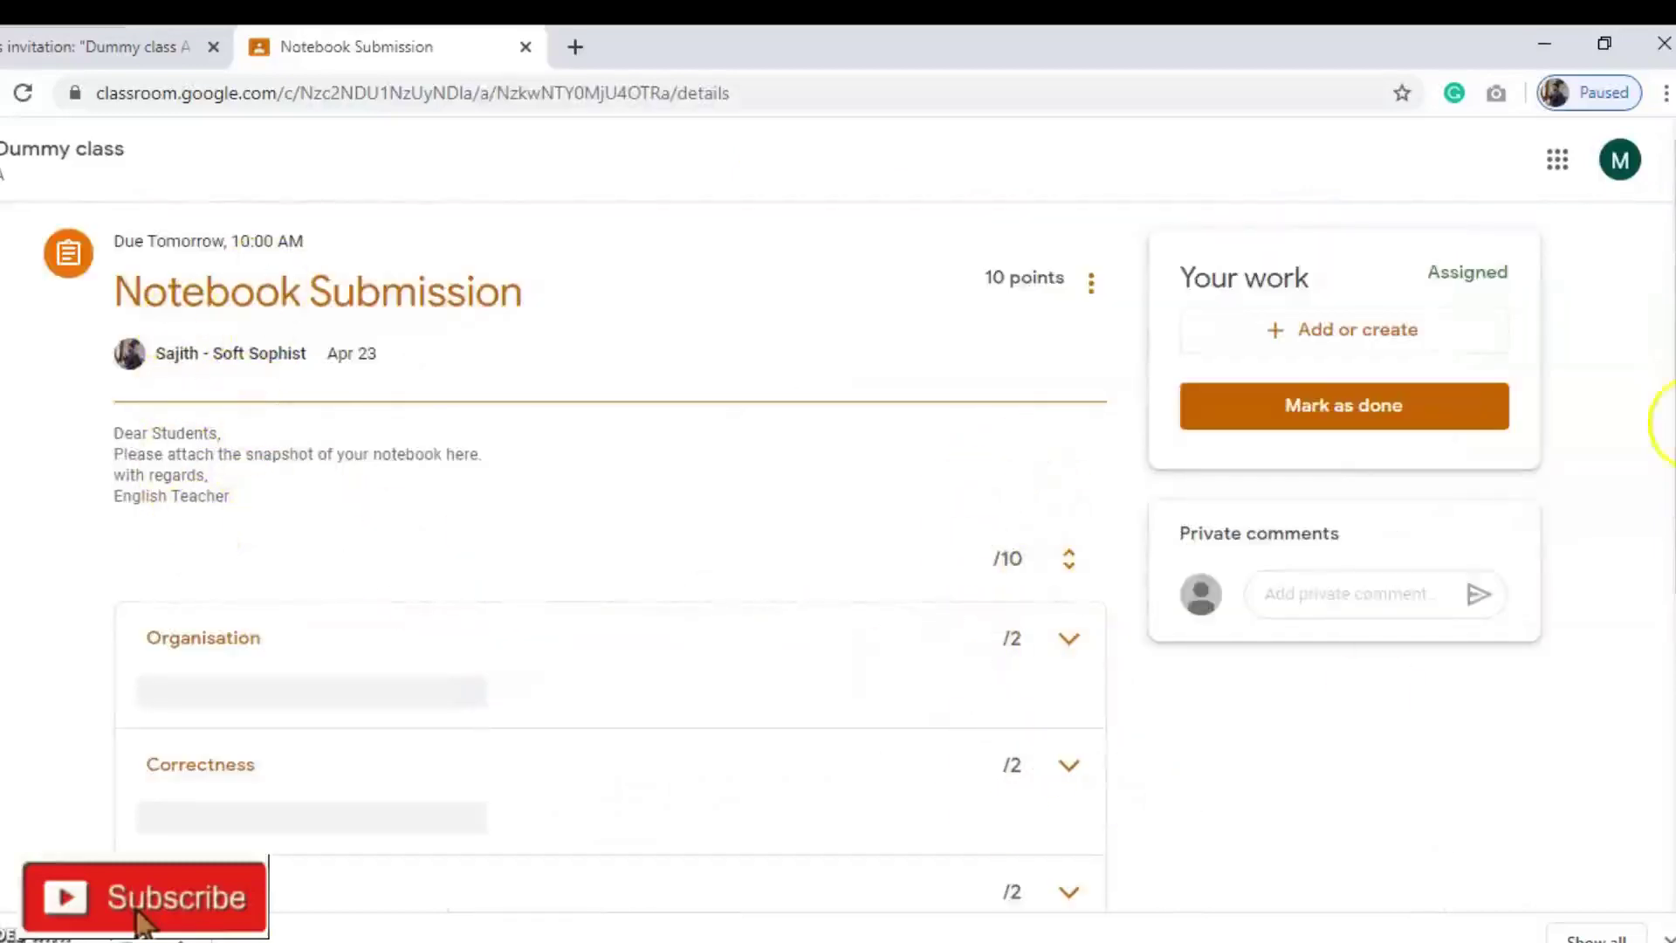
- Preview the Add or create menu on Notebook Submission, close it unused, and return to the Stream
scroll(1672, 257, down, 1)
drag(1672, 495, 1665, 430)
click(1354, 330)
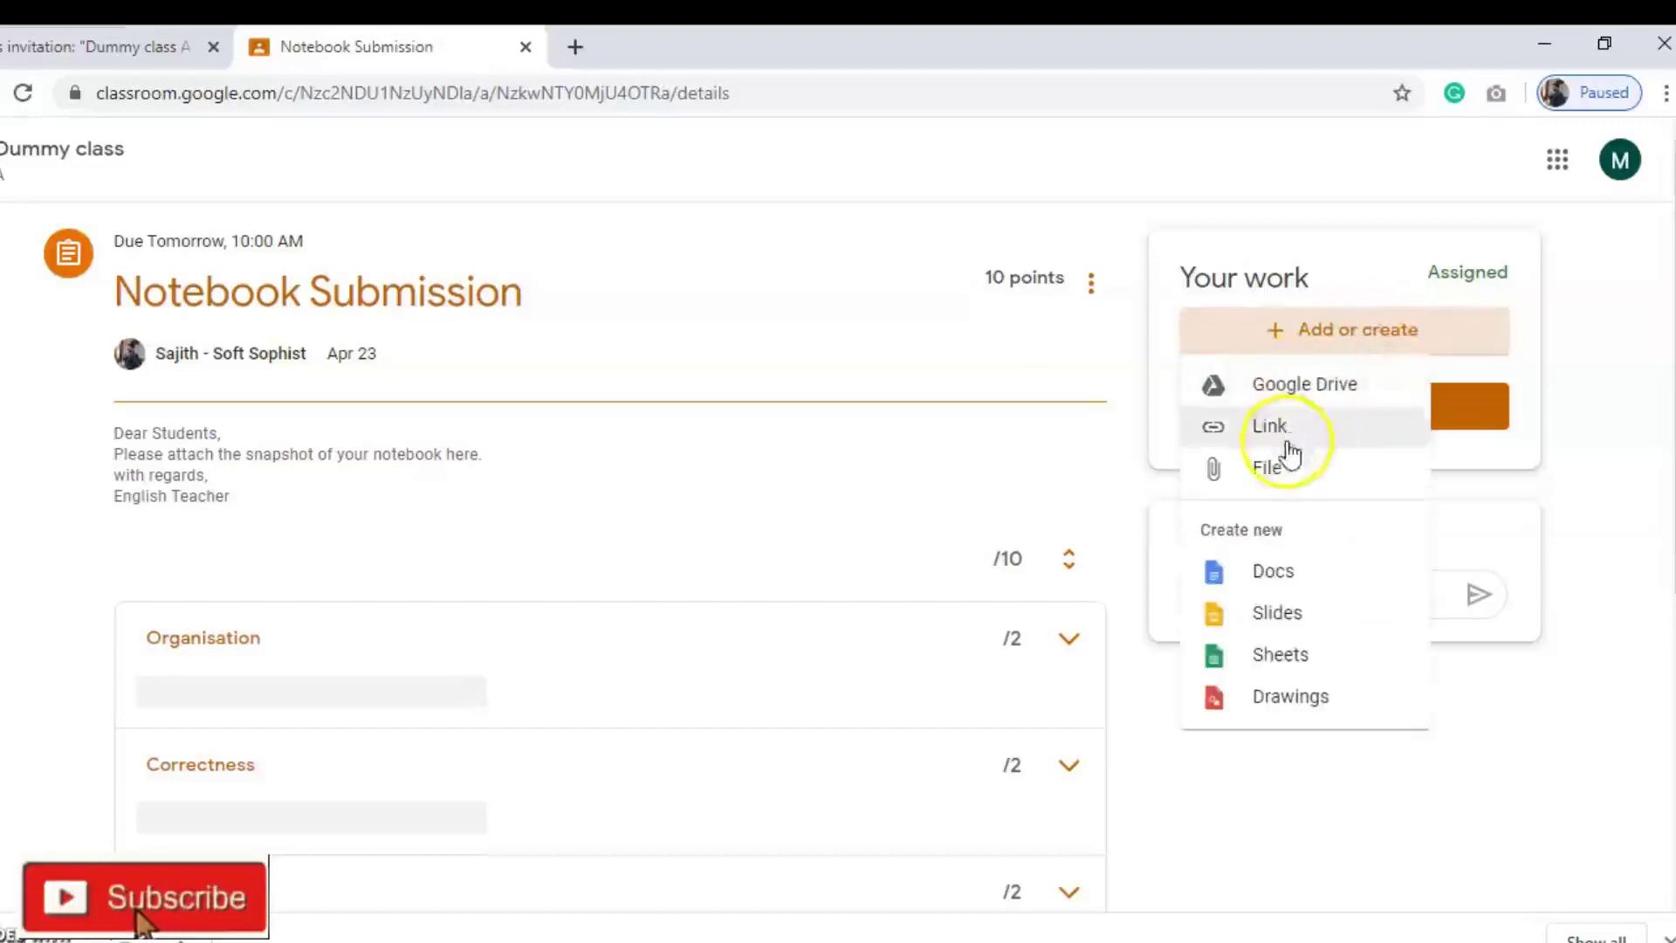
click(911, 446)
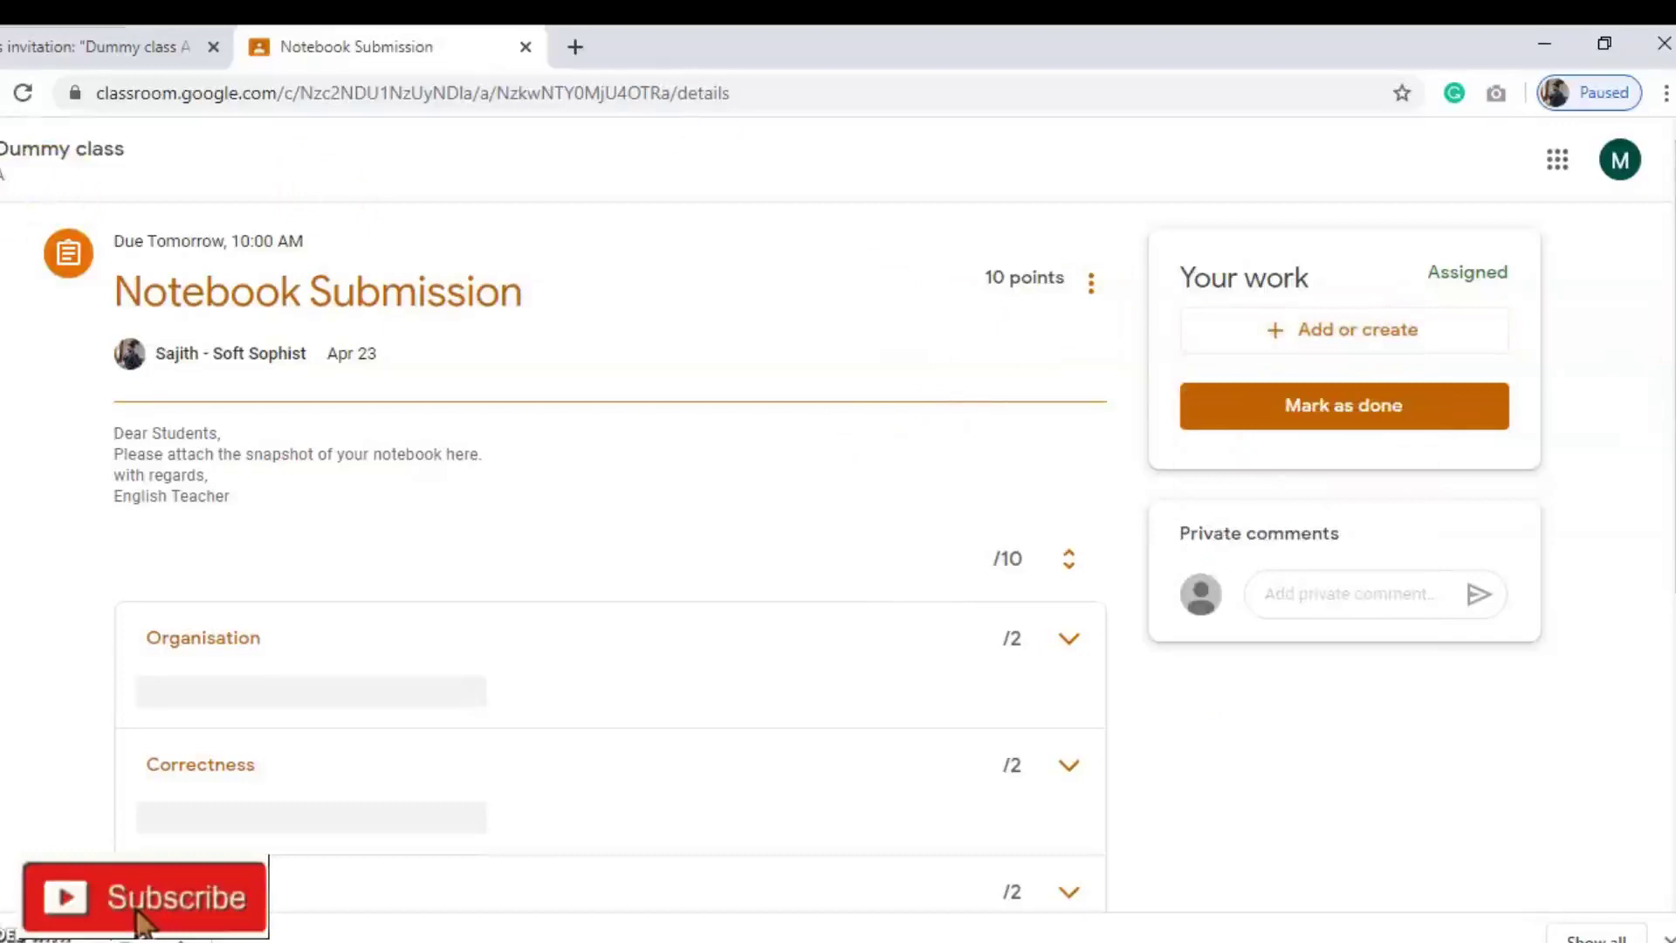
key(alt+Left)
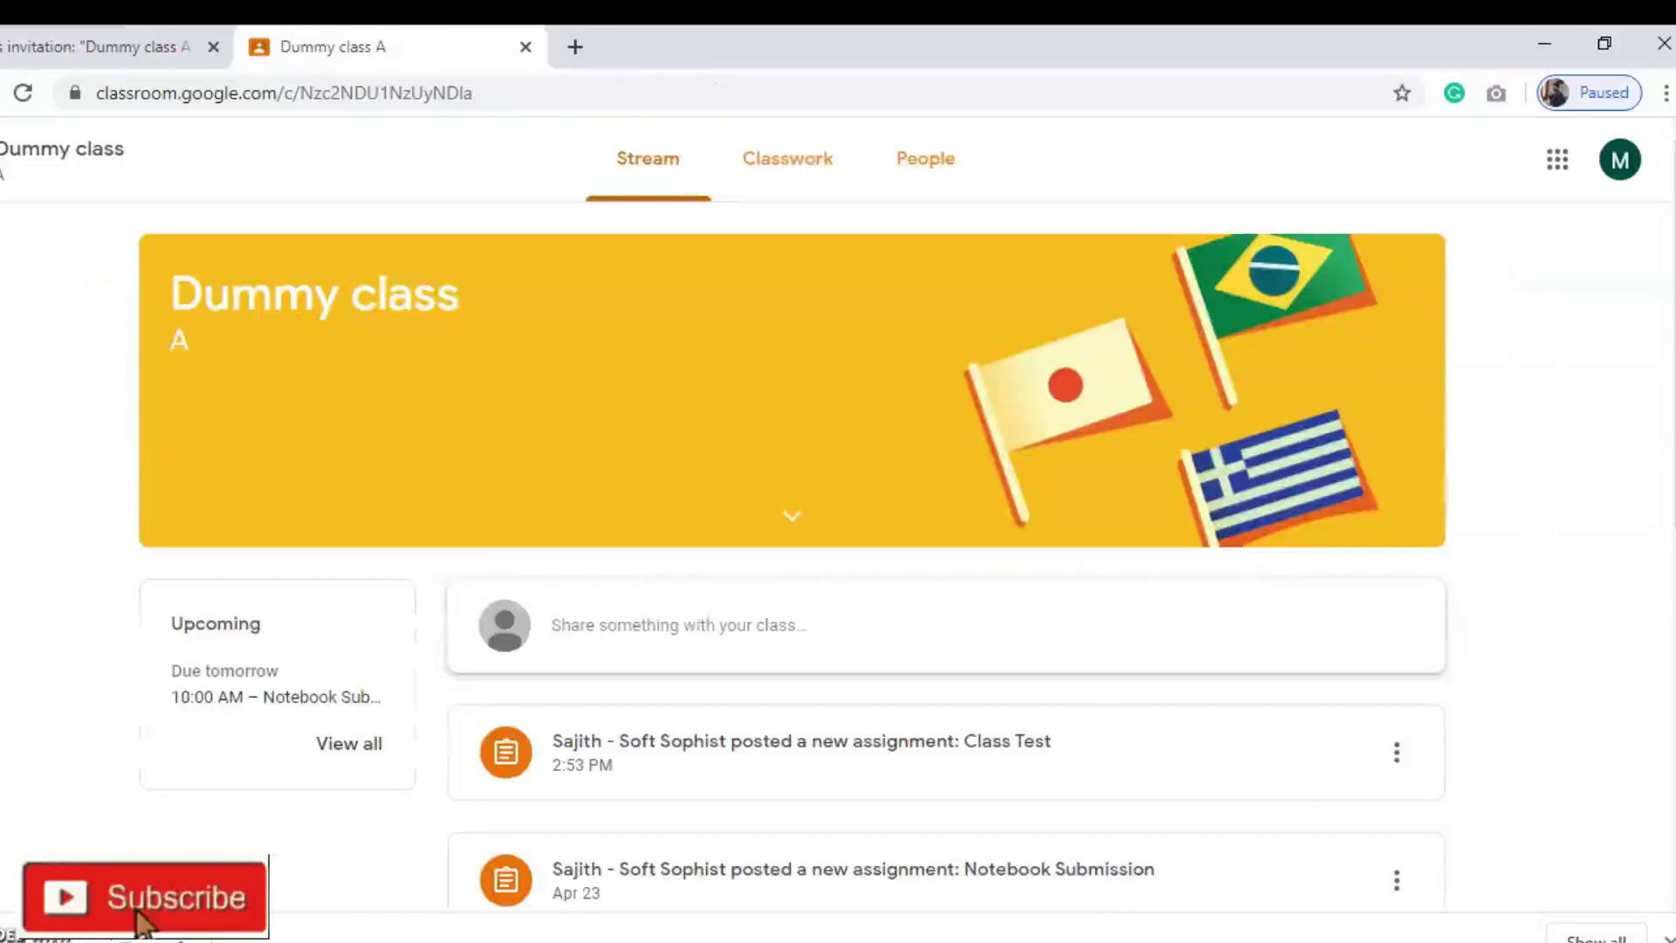
scroll(1658, 262, down, 5)
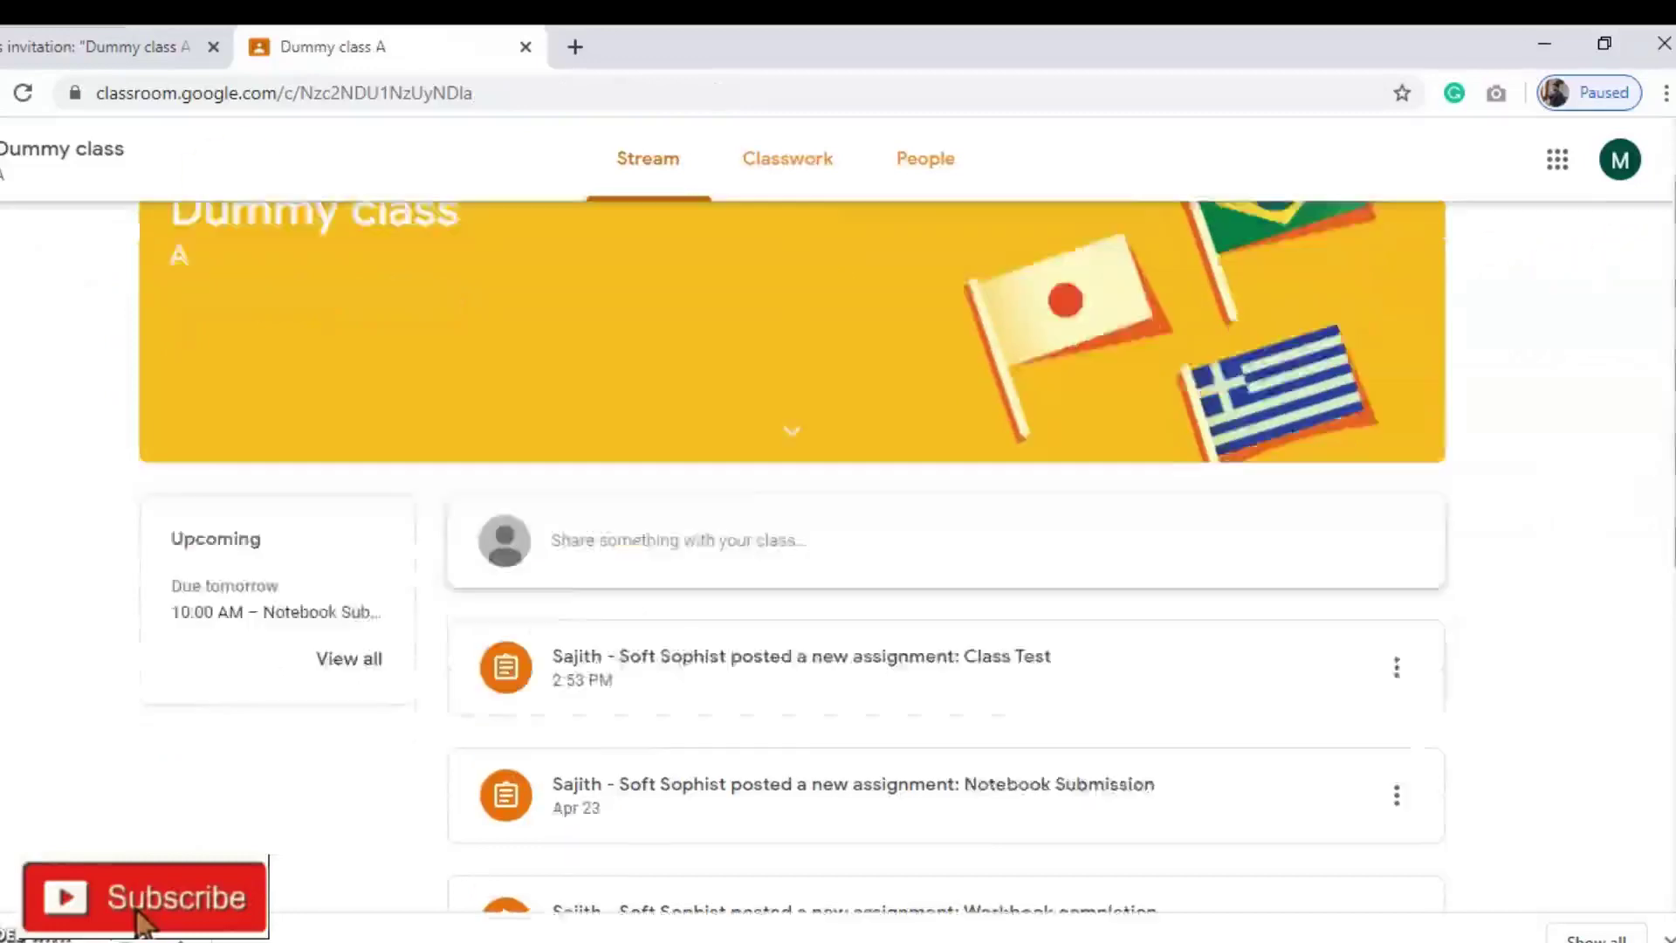
scroll(947, 559, down, 4)
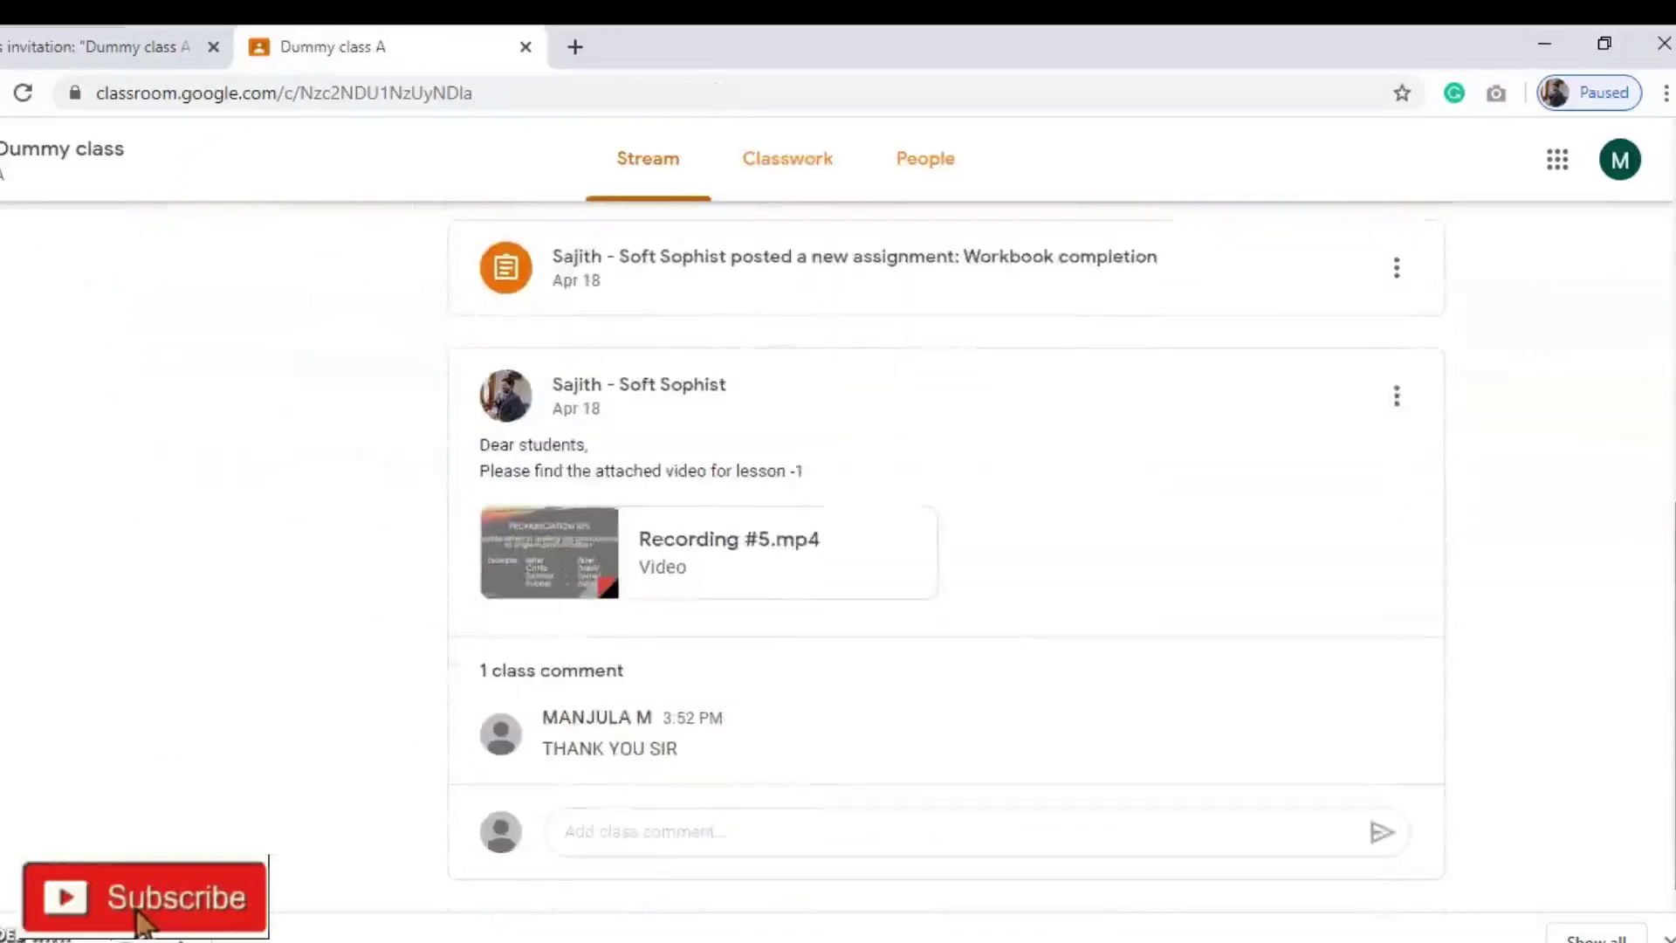
scroll(947, 559, up, 4)
scroll(947, 558, down, 4)
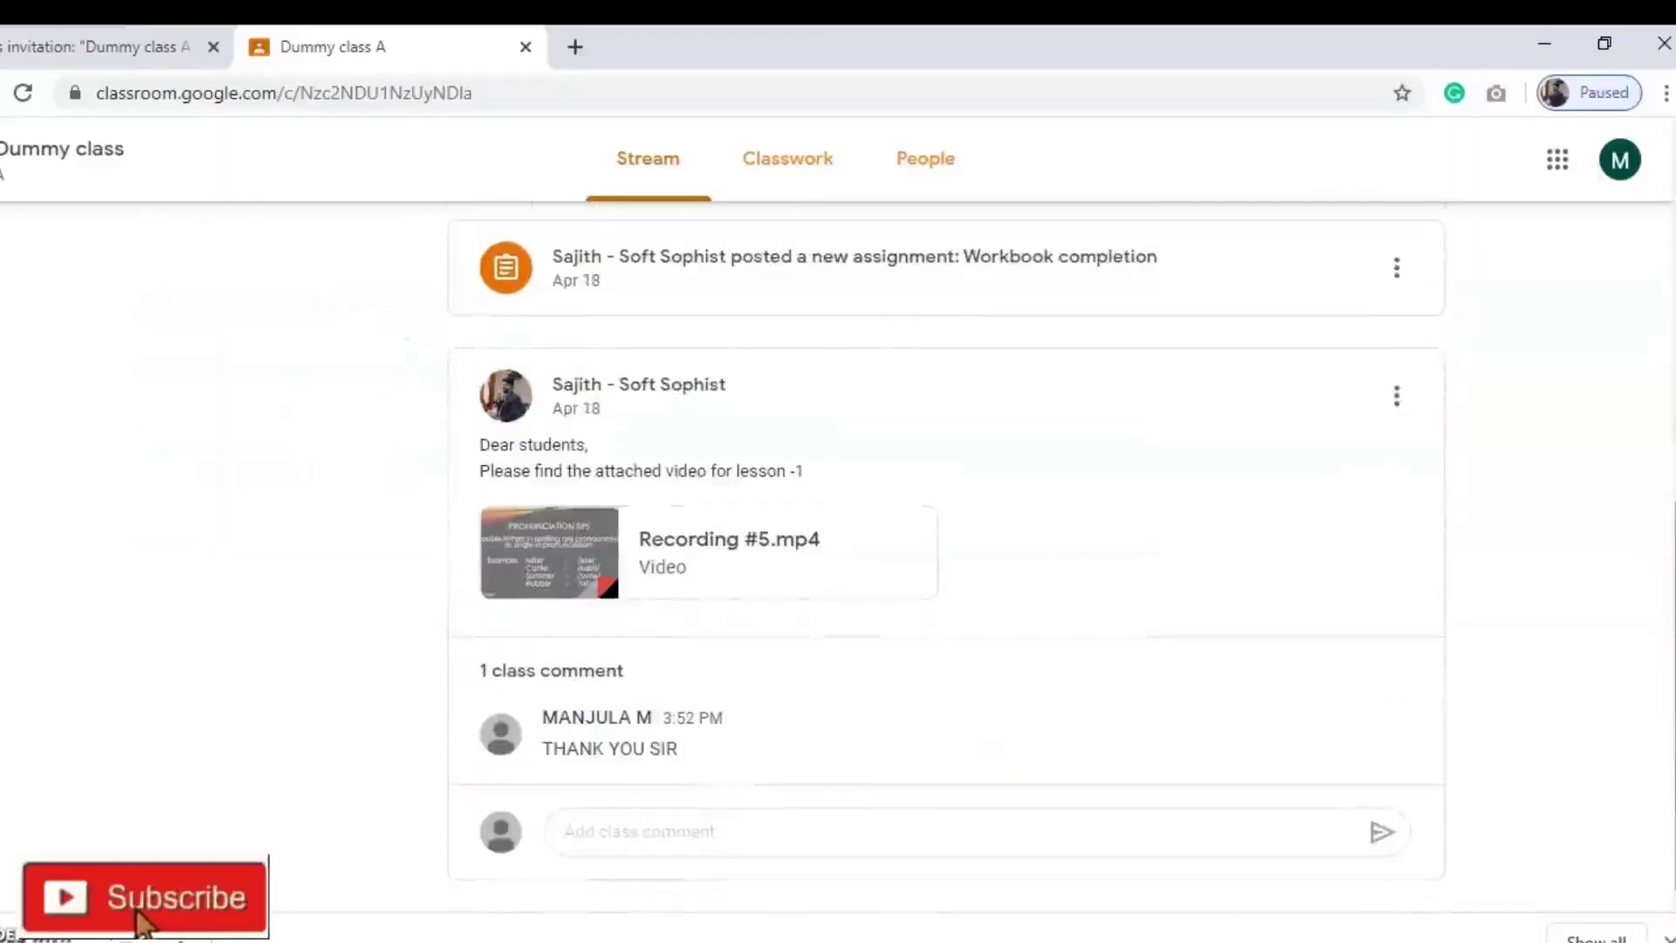
scroll(947, 559, up, 5)
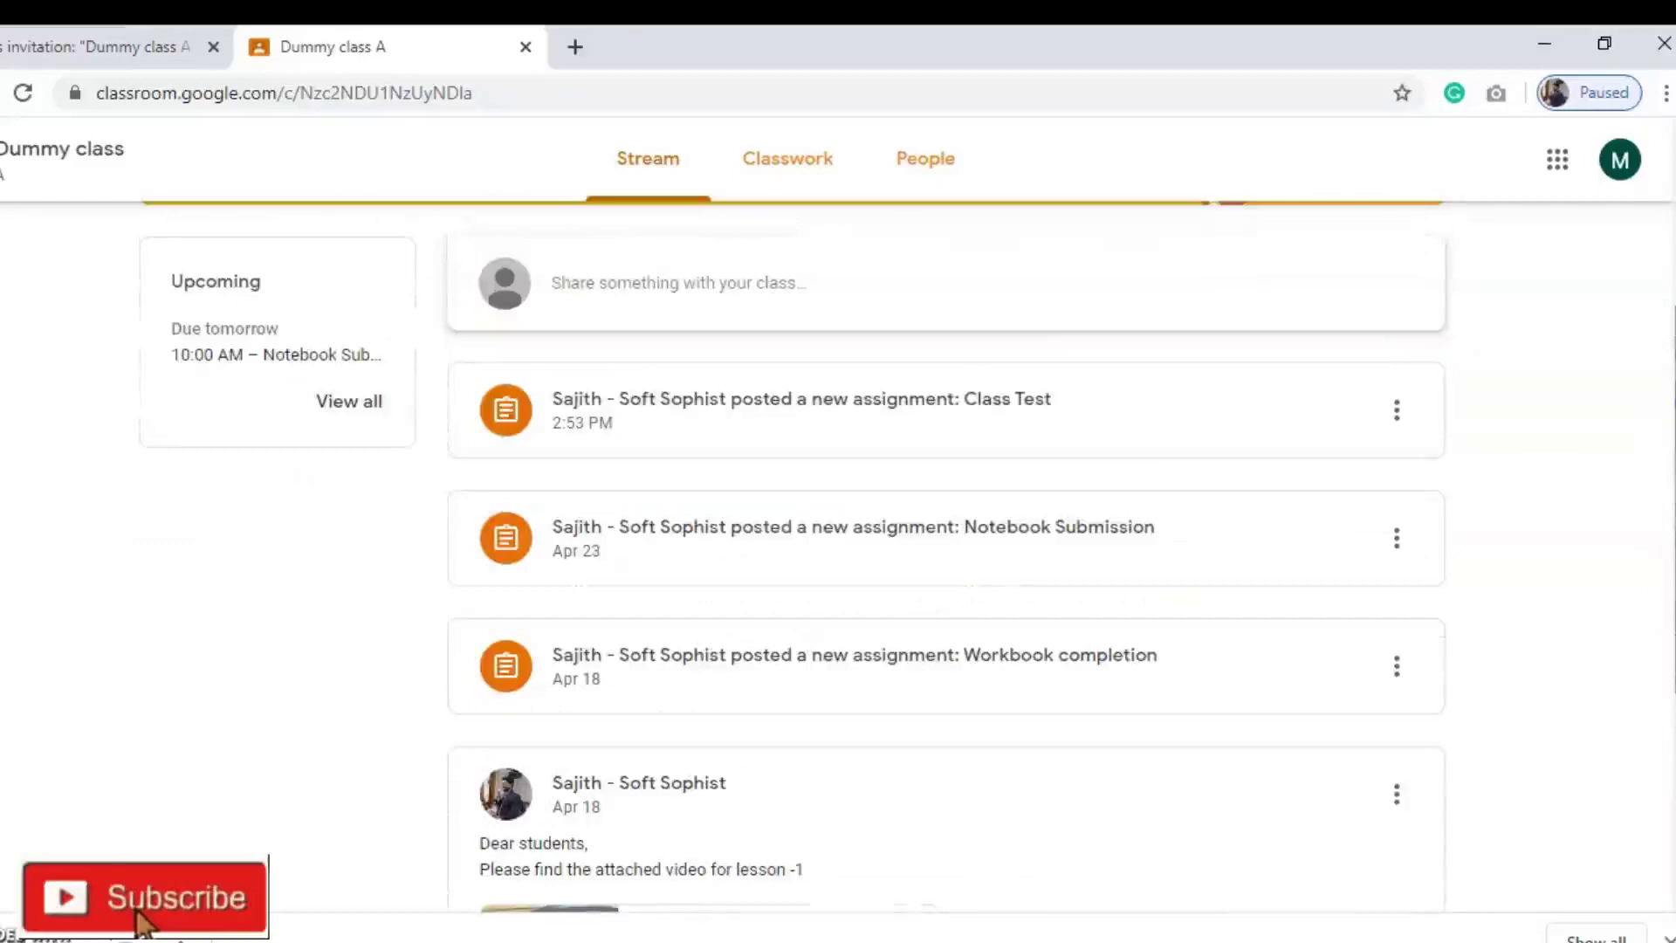
scroll(947, 559, down, 5)
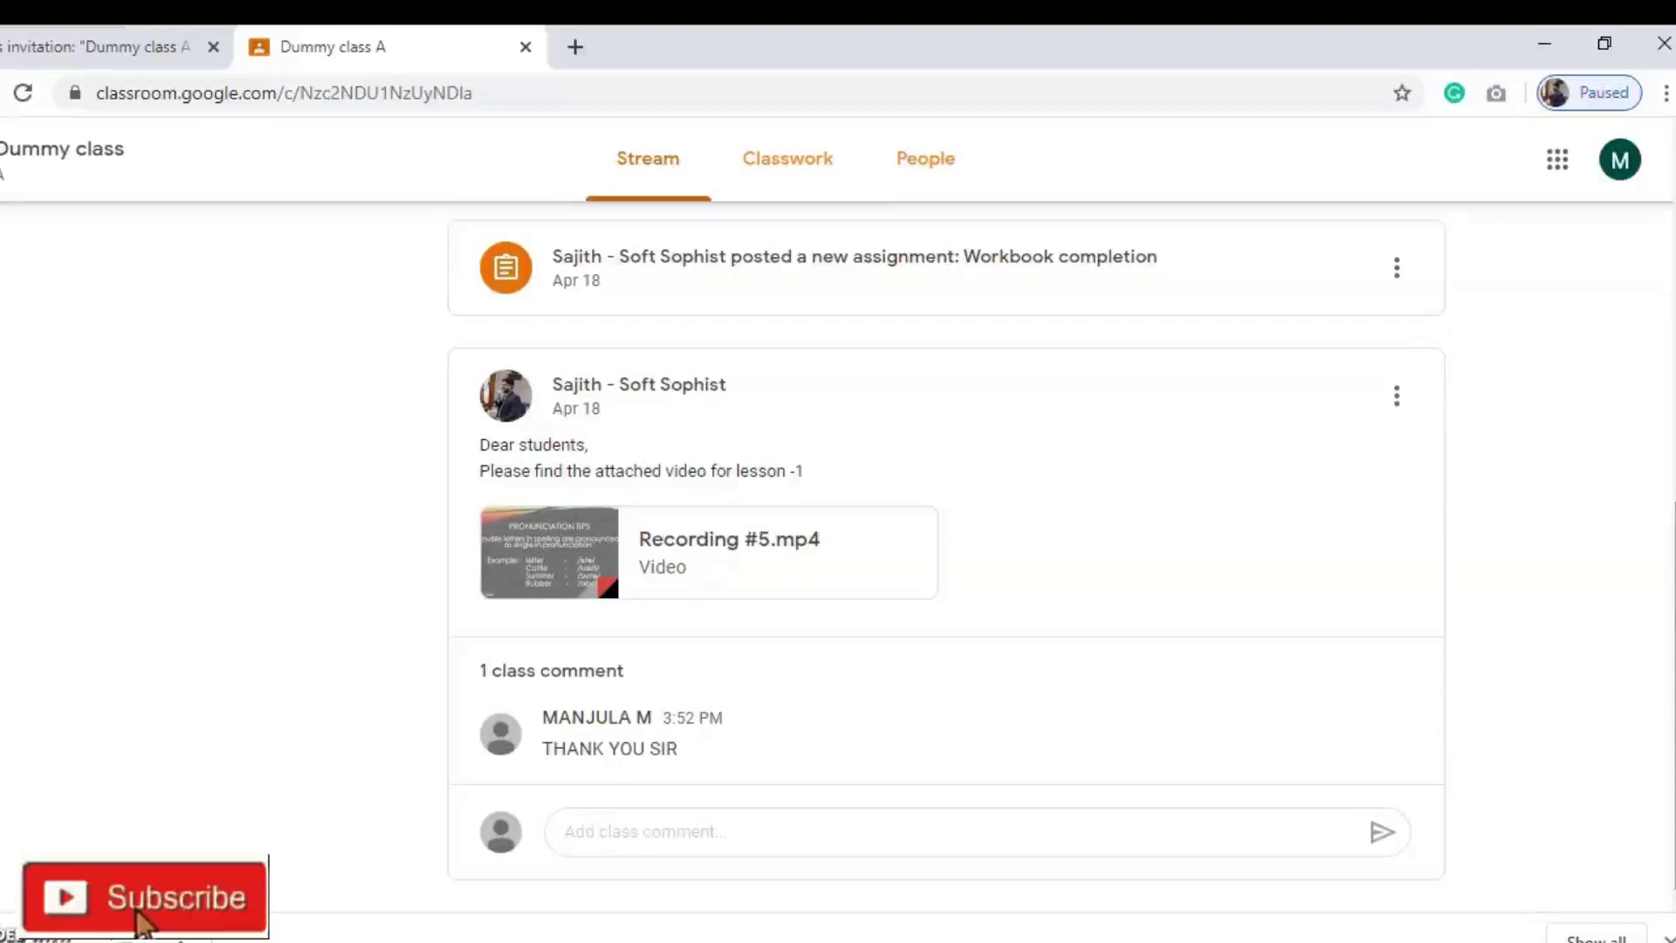
scroll(947, 558, up, 9)
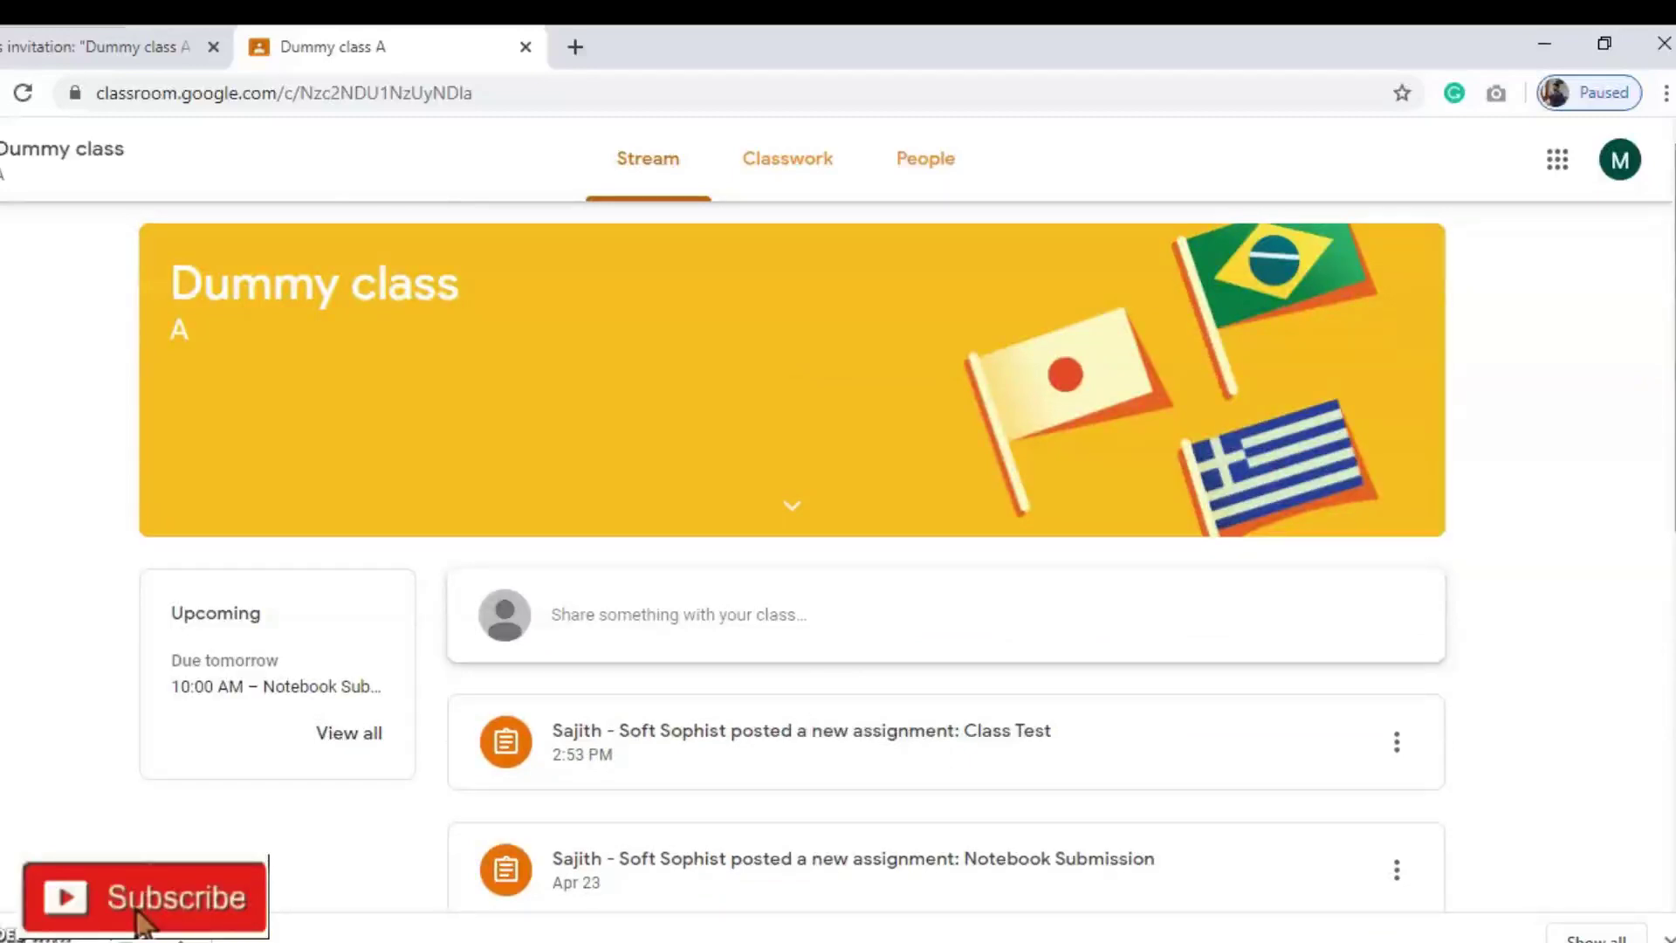
scroll(1663, 712, down, 8)
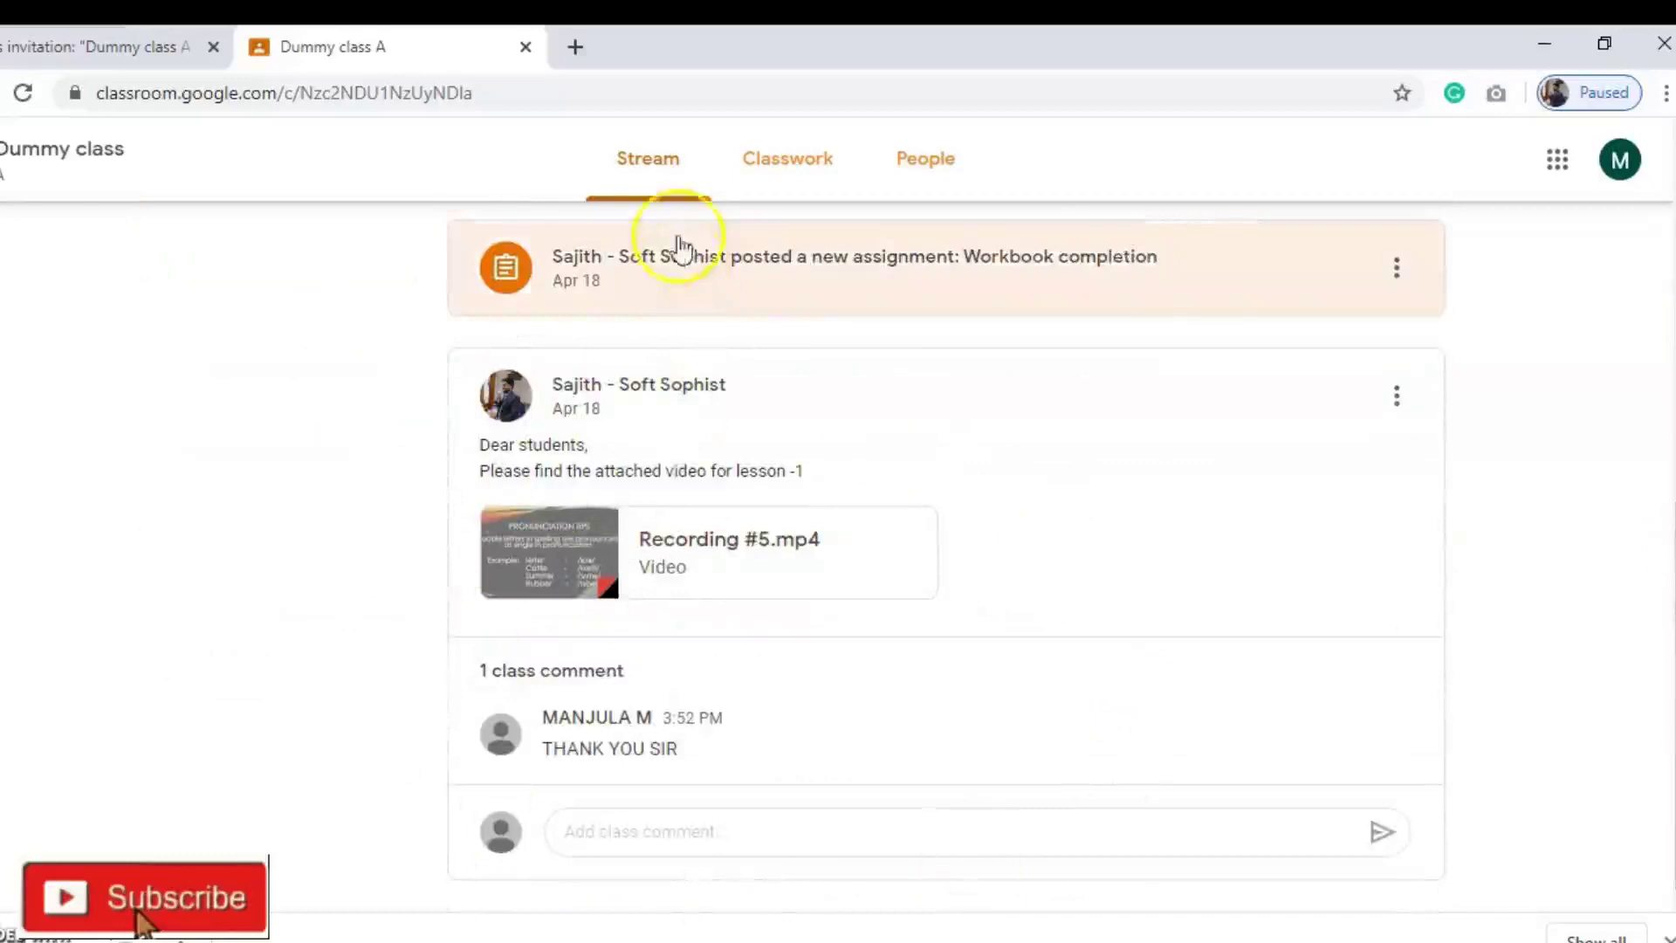
scroll(681, 248, up, 3)
scroll(1310, 422, up, 3)
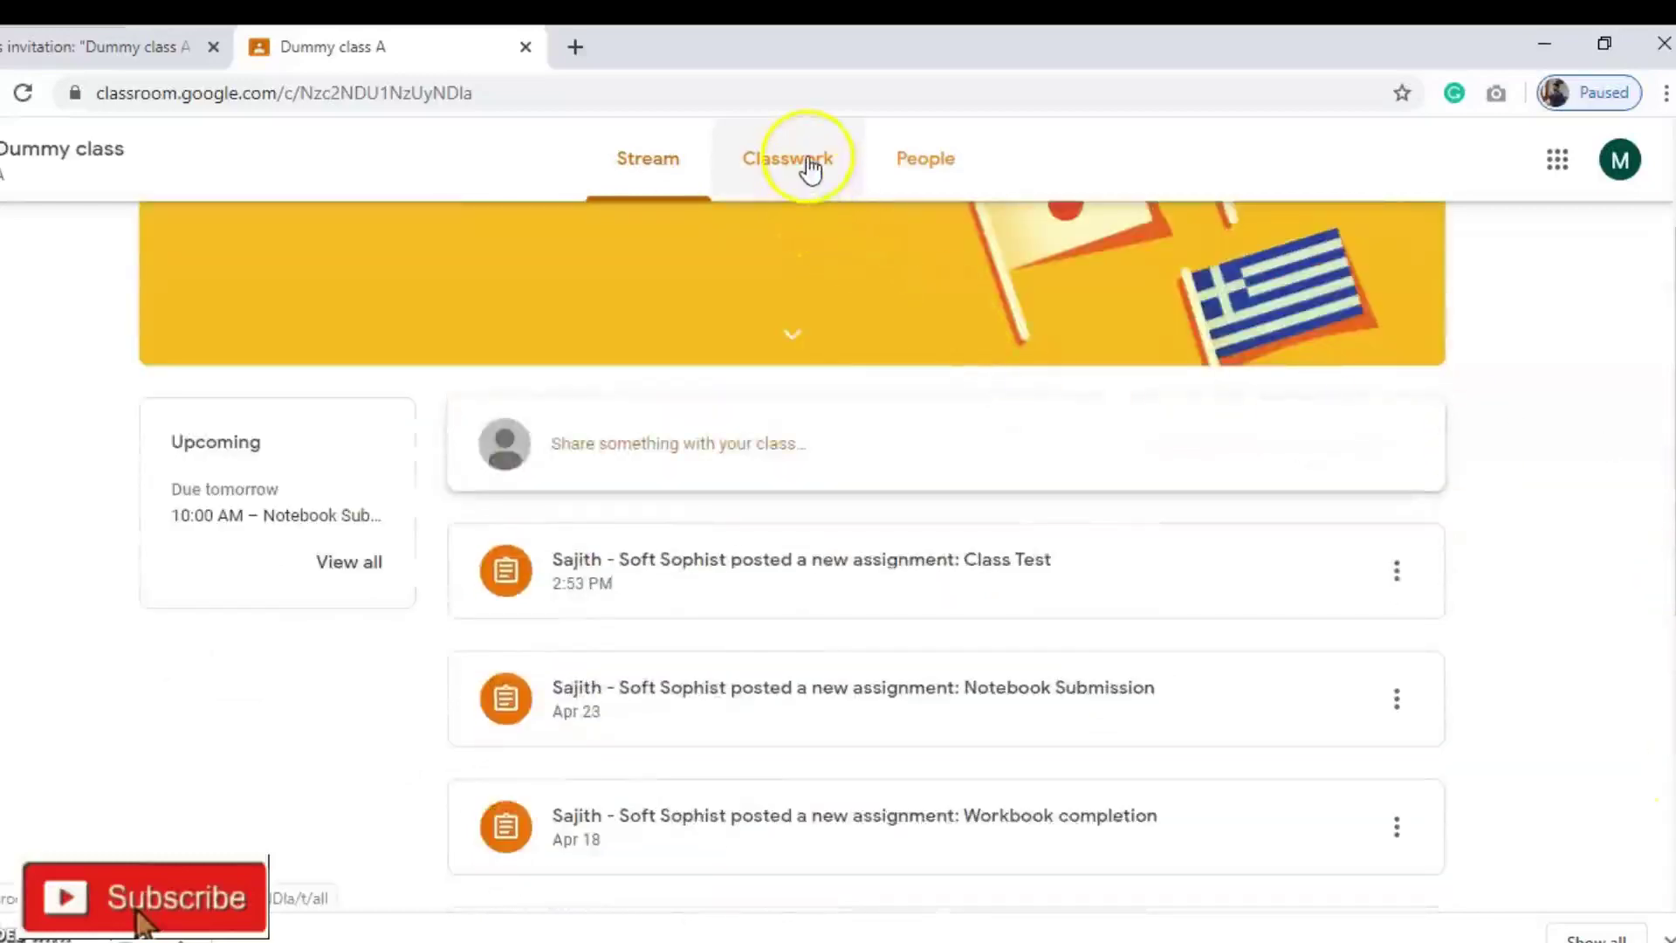
- Open the Class test topic from Classwork to see the Class Test assignment marked Turned in
click(811, 166)
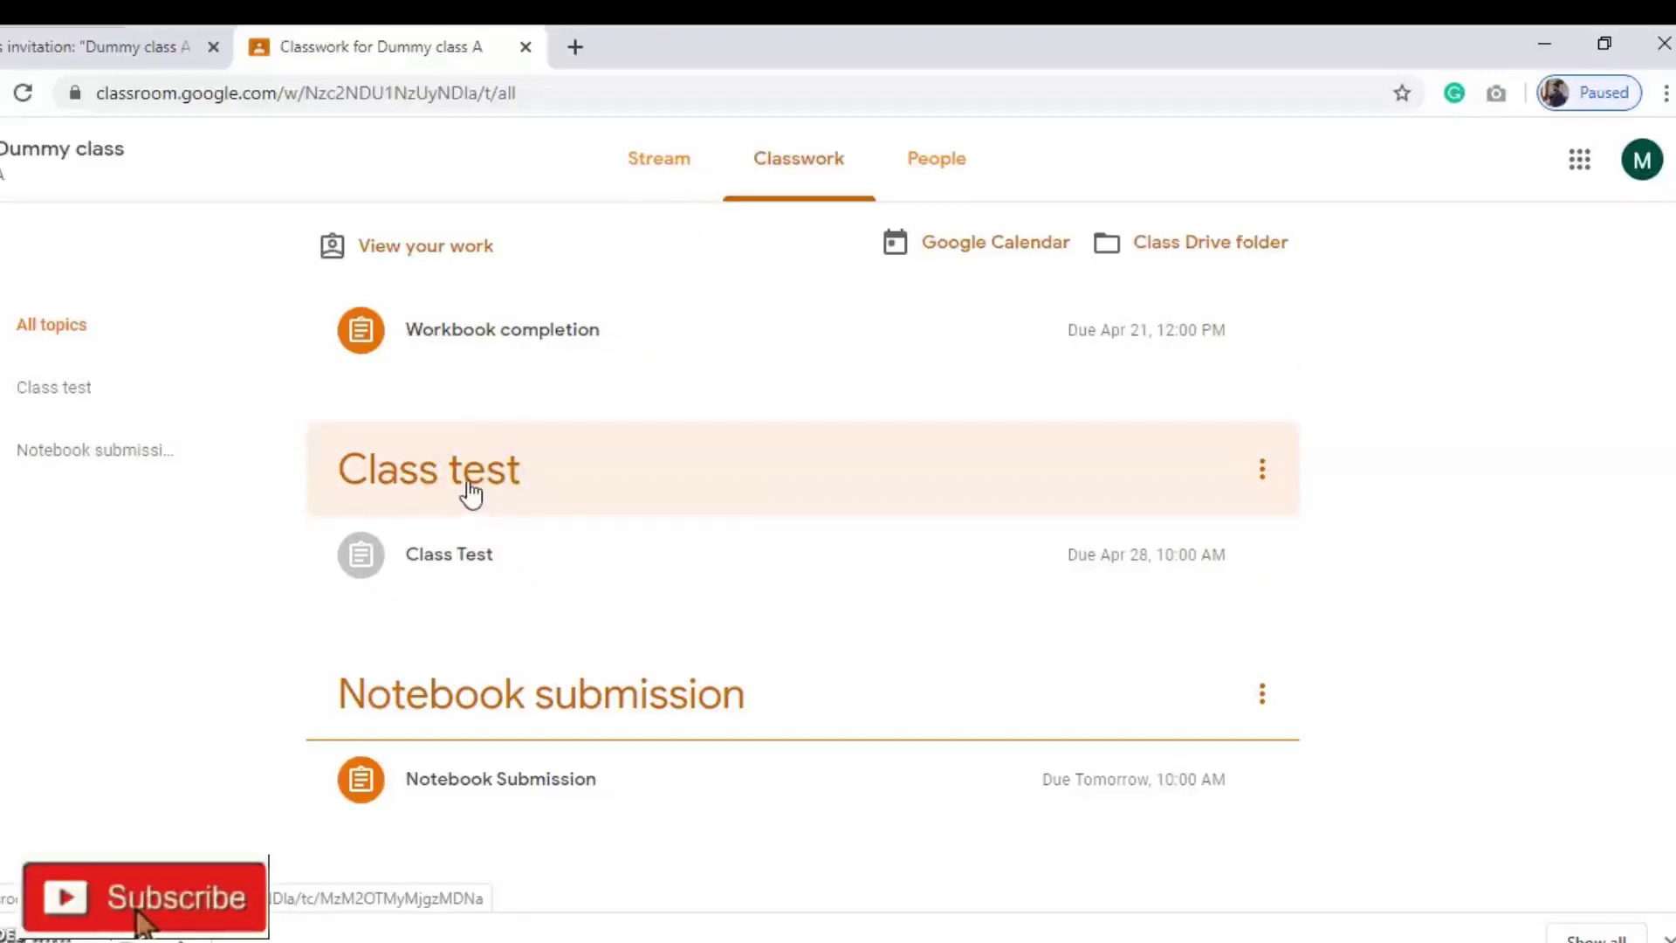
click(481, 677)
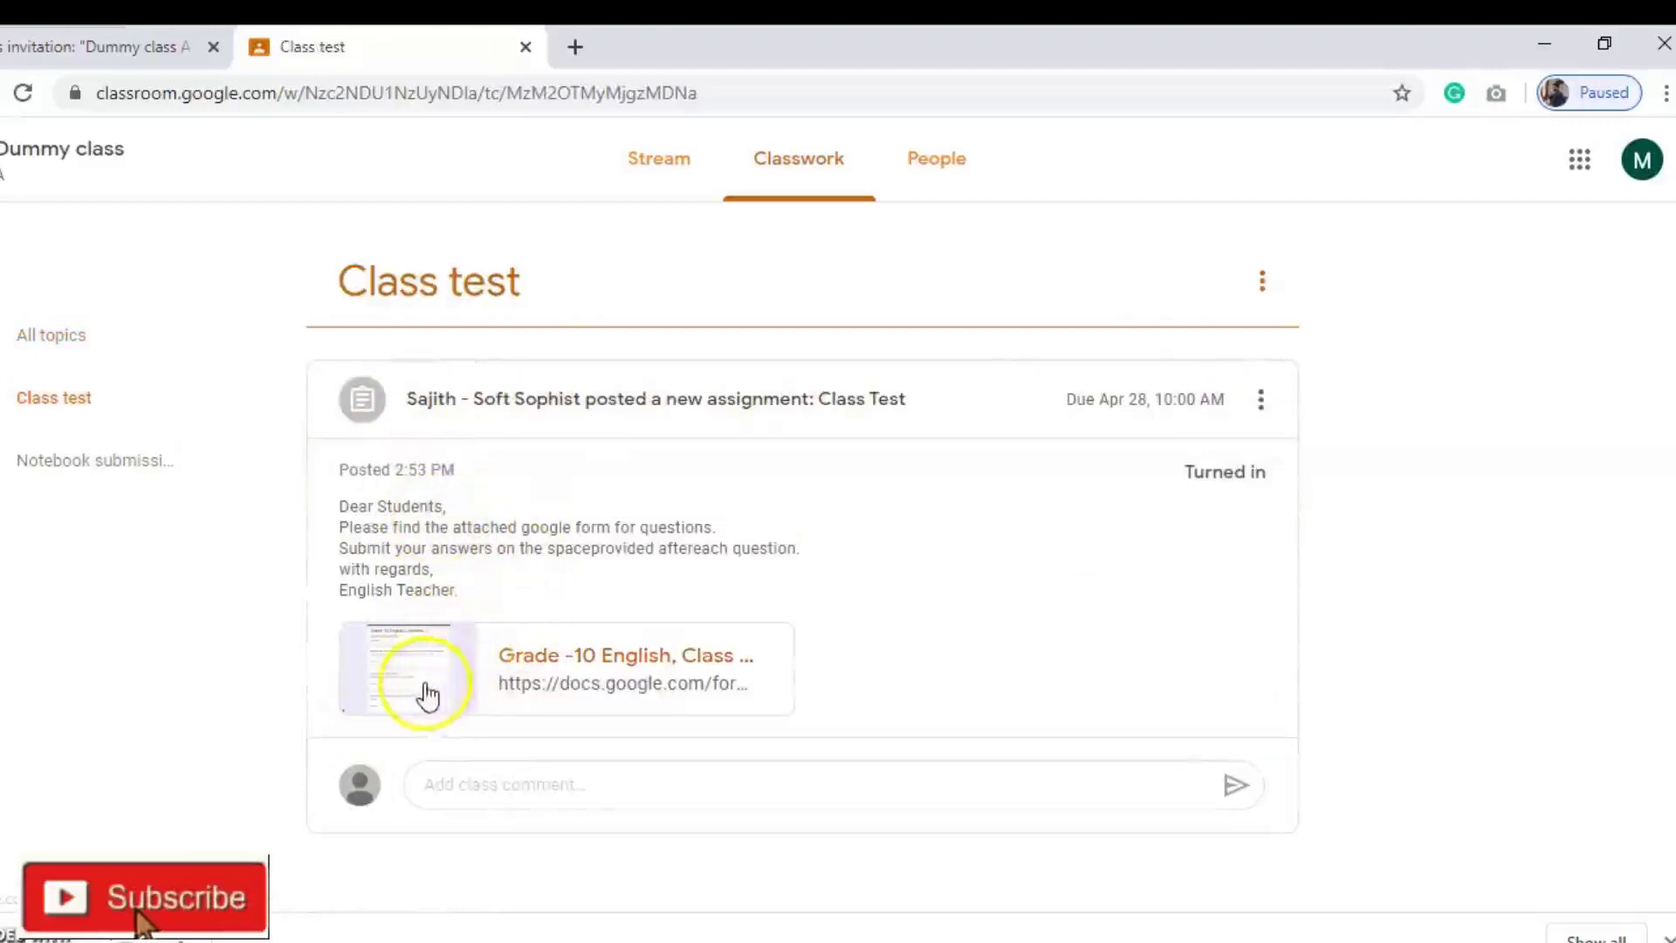
- Open the People page and highlight the teacher's name and the Teachers heading
click(956, 174)
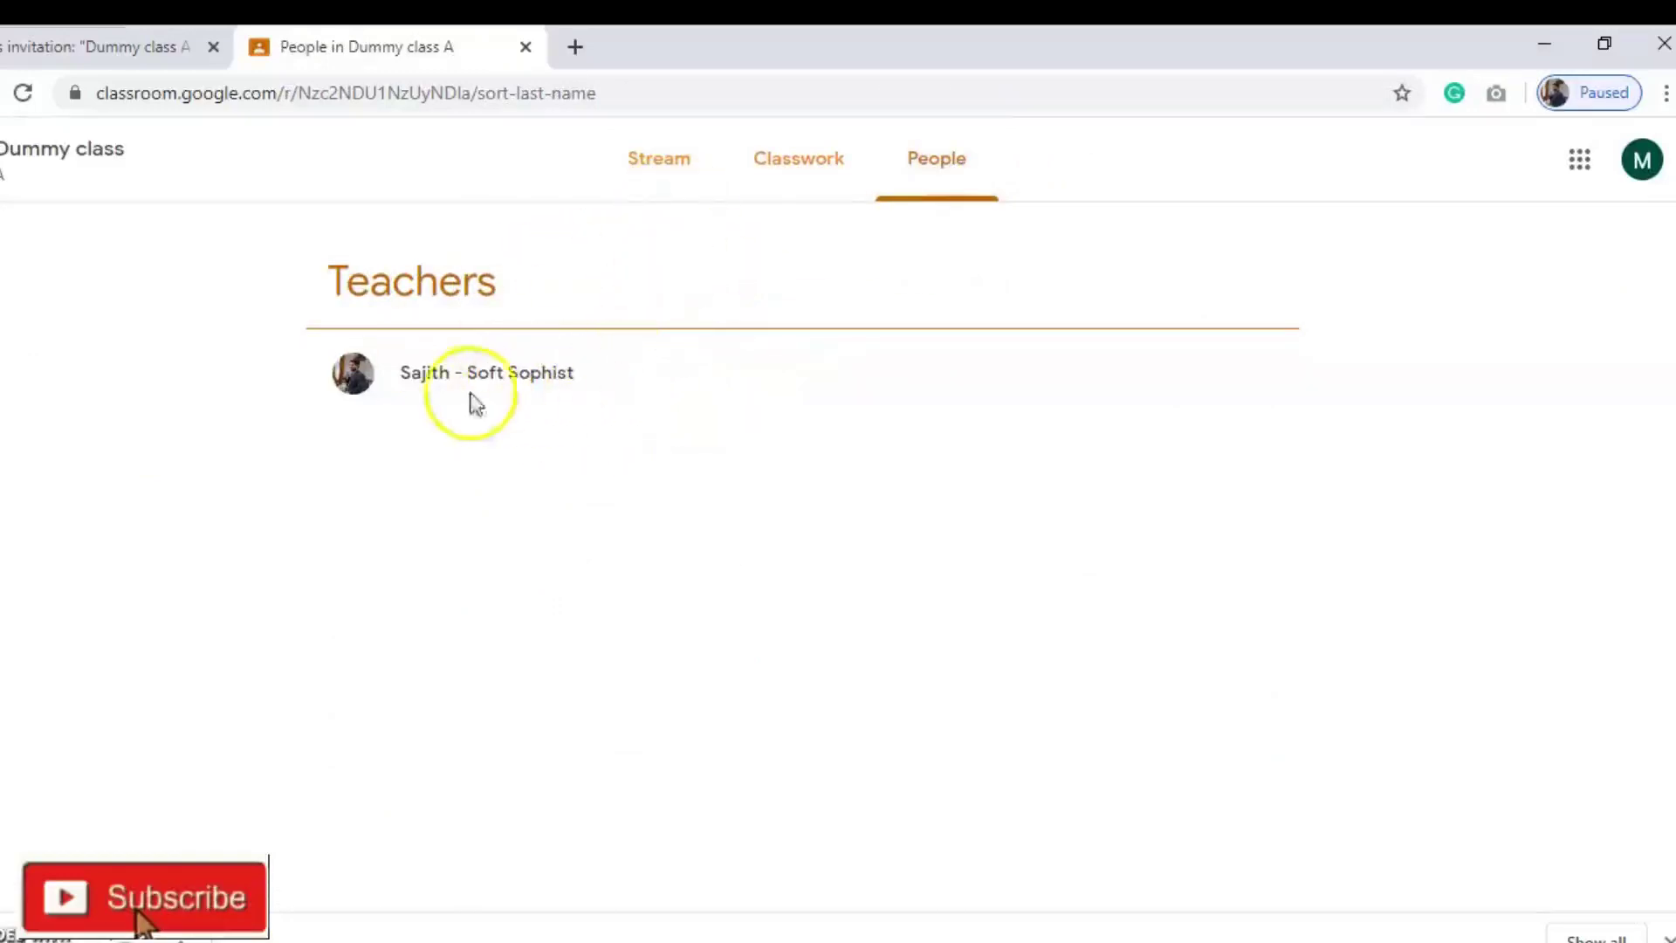
drag(406, 373, 581, 378)
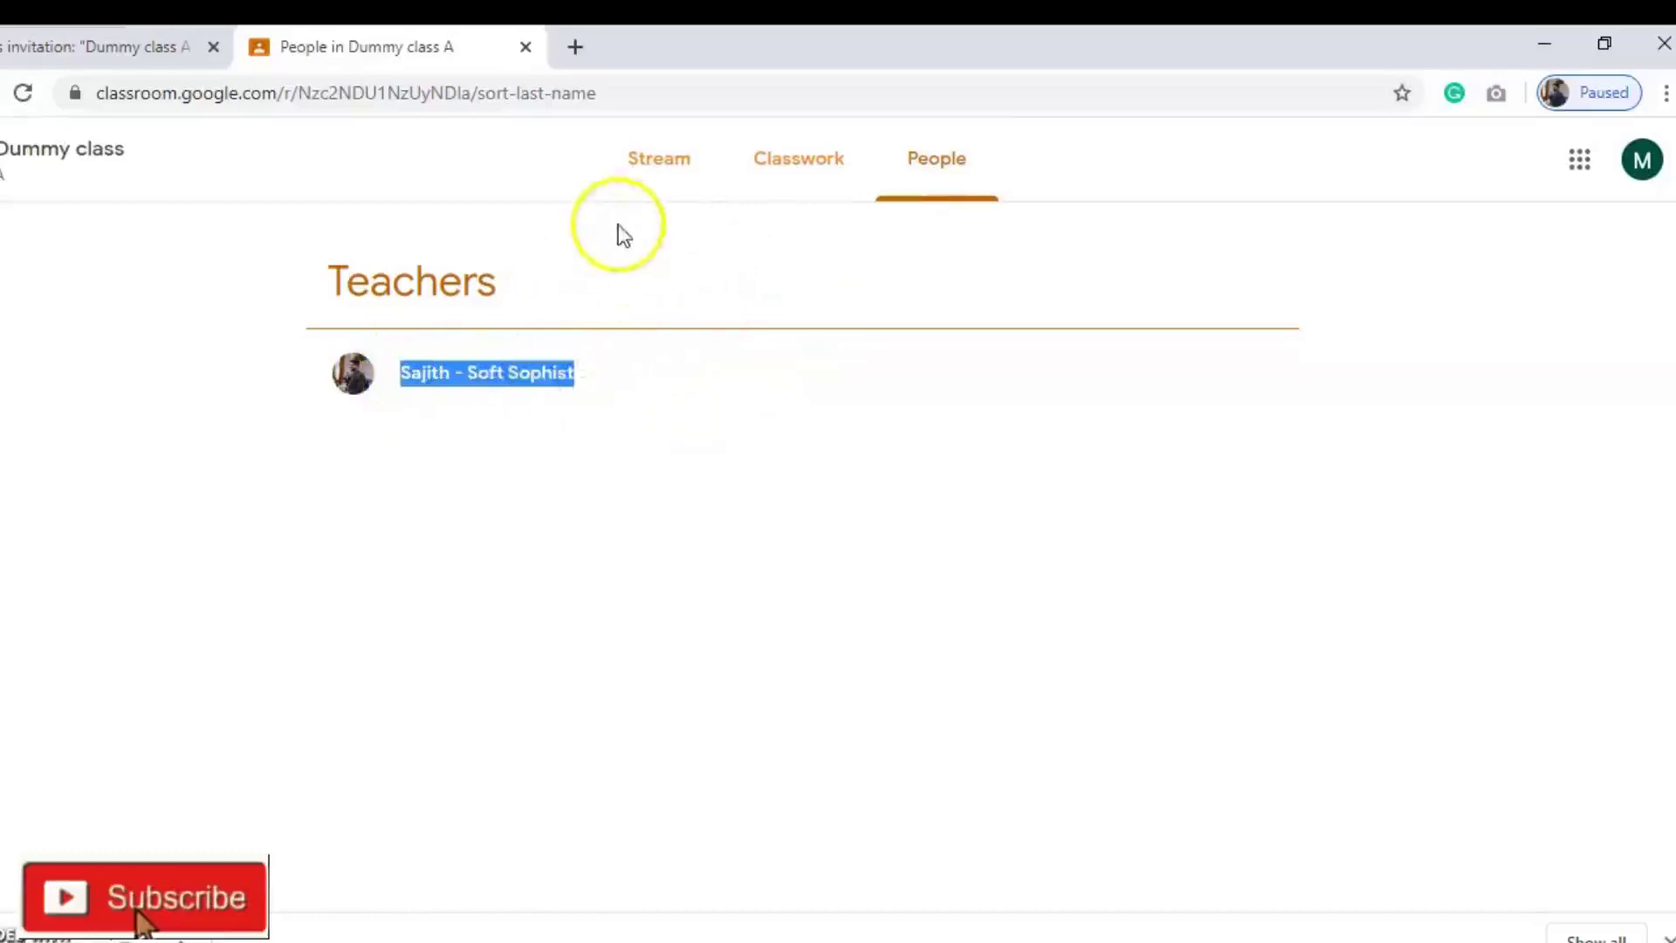
click(535, 288)
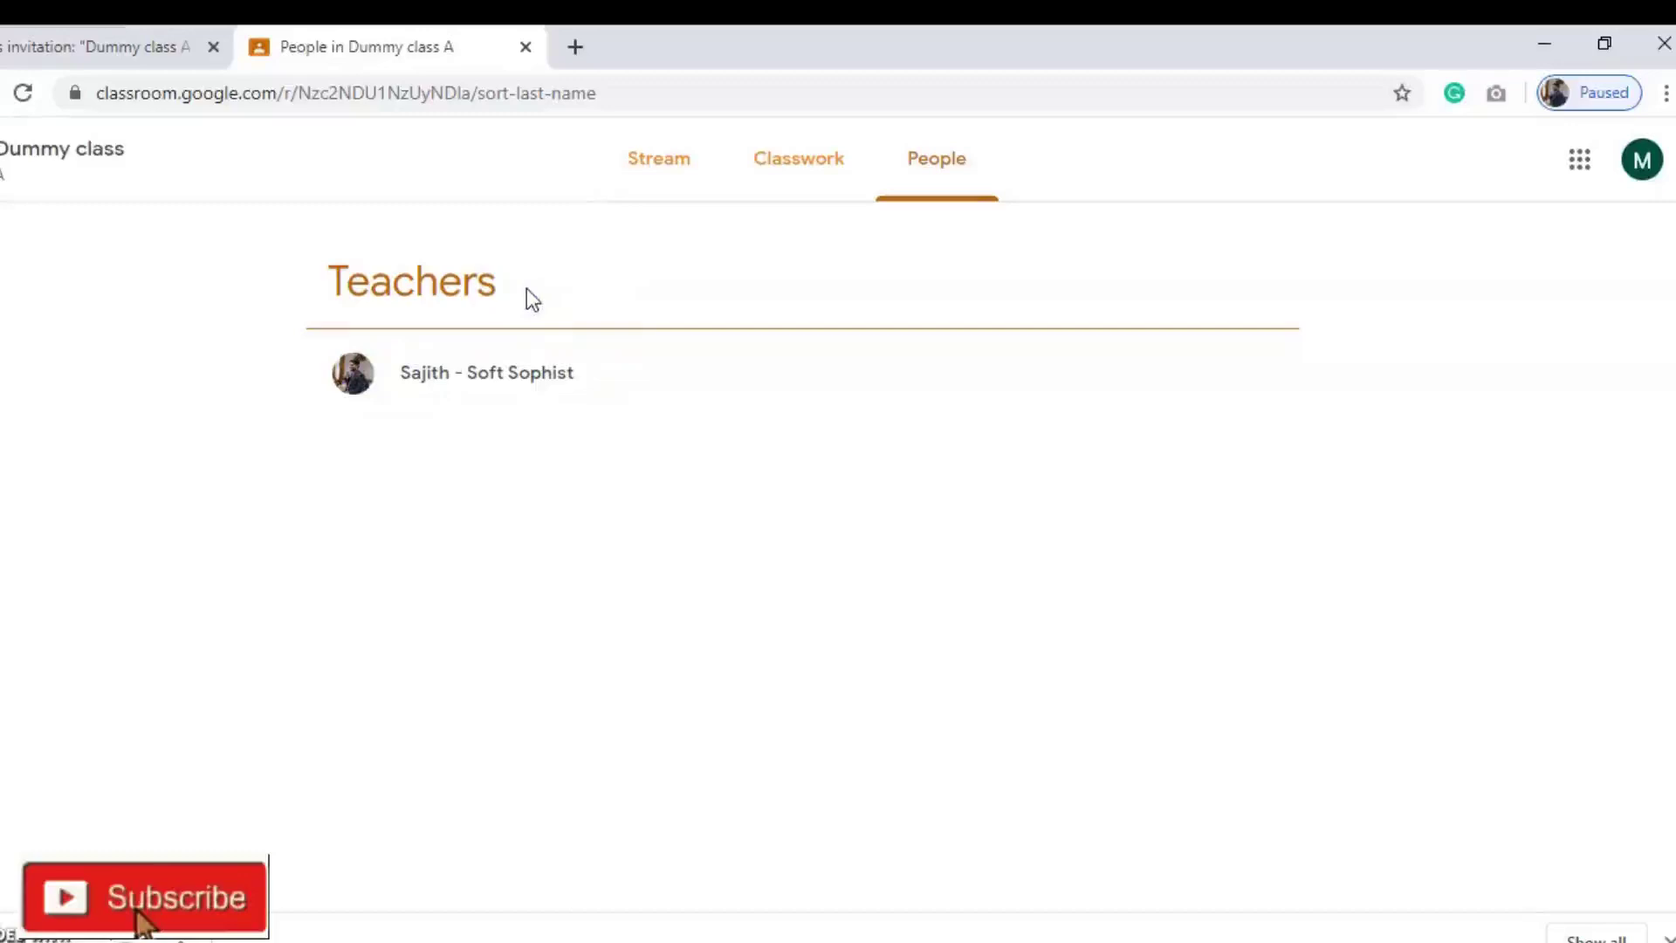
drag(515, 298, 337, 280)
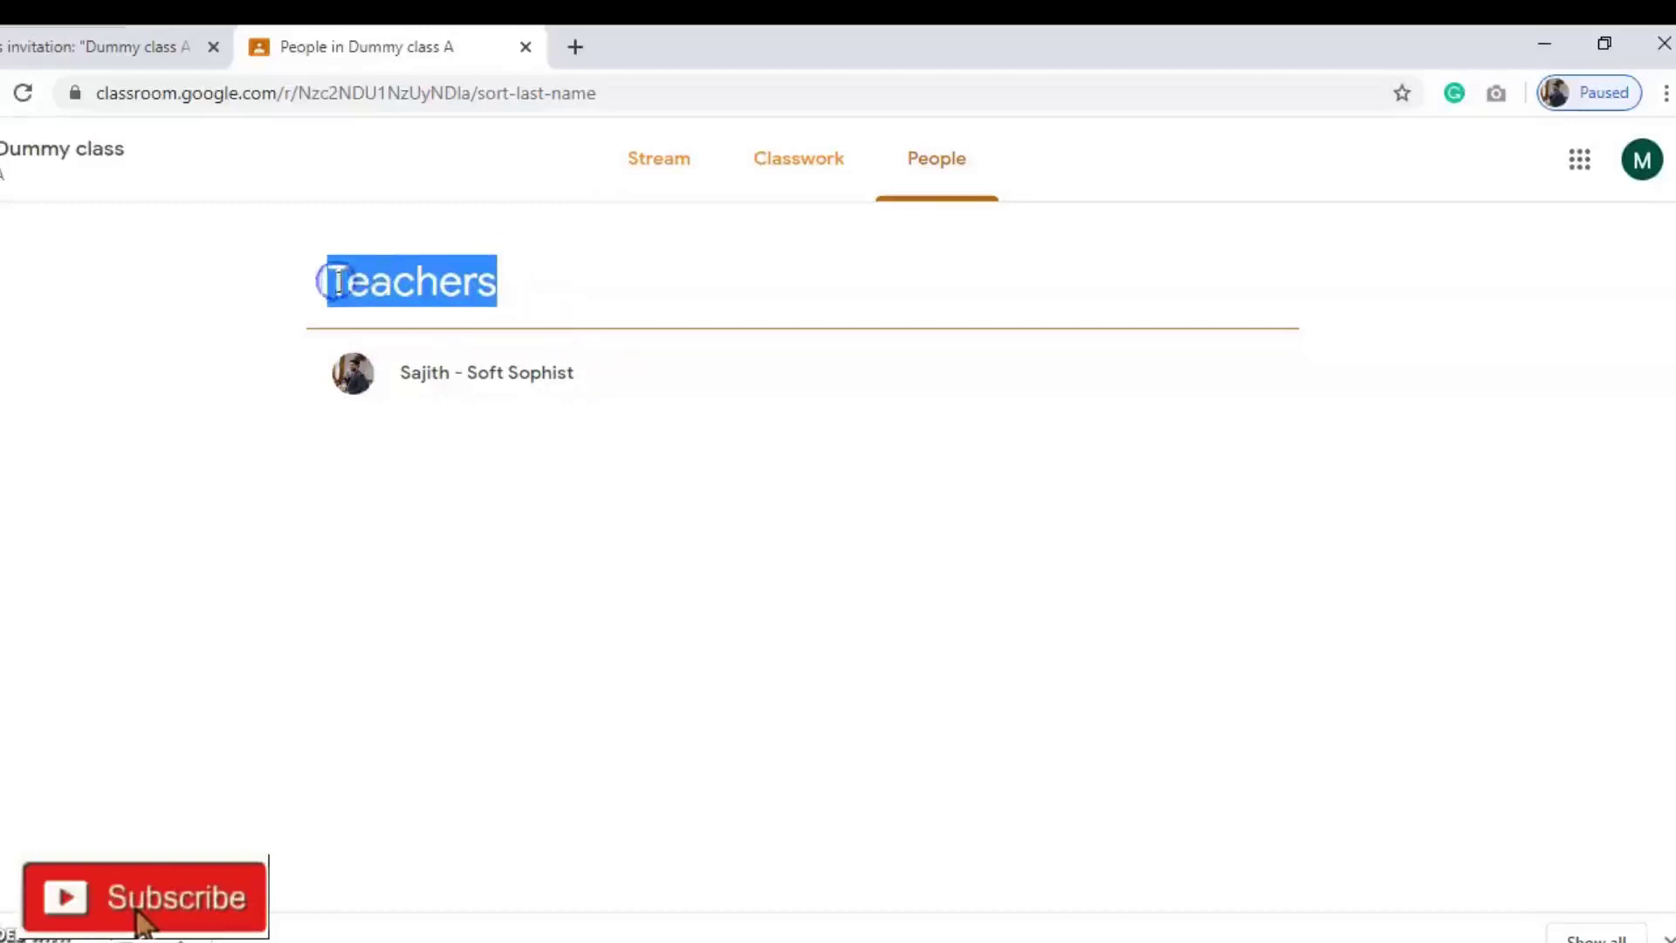
click(415, 312)
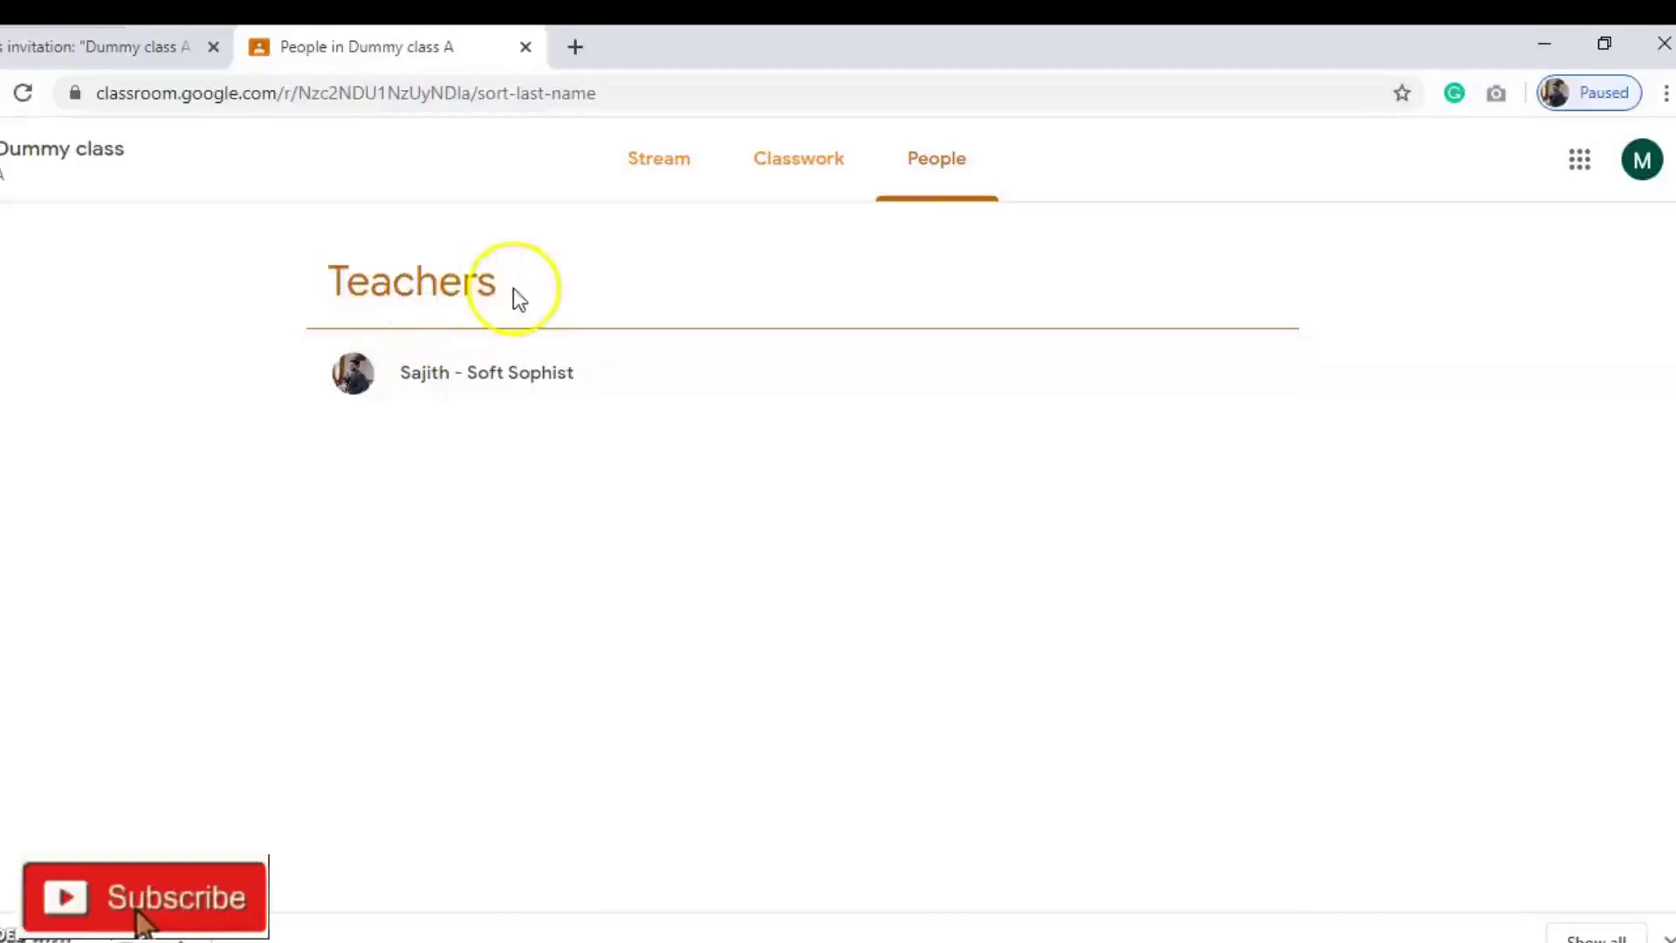
drag(513, 288, 332, 290)
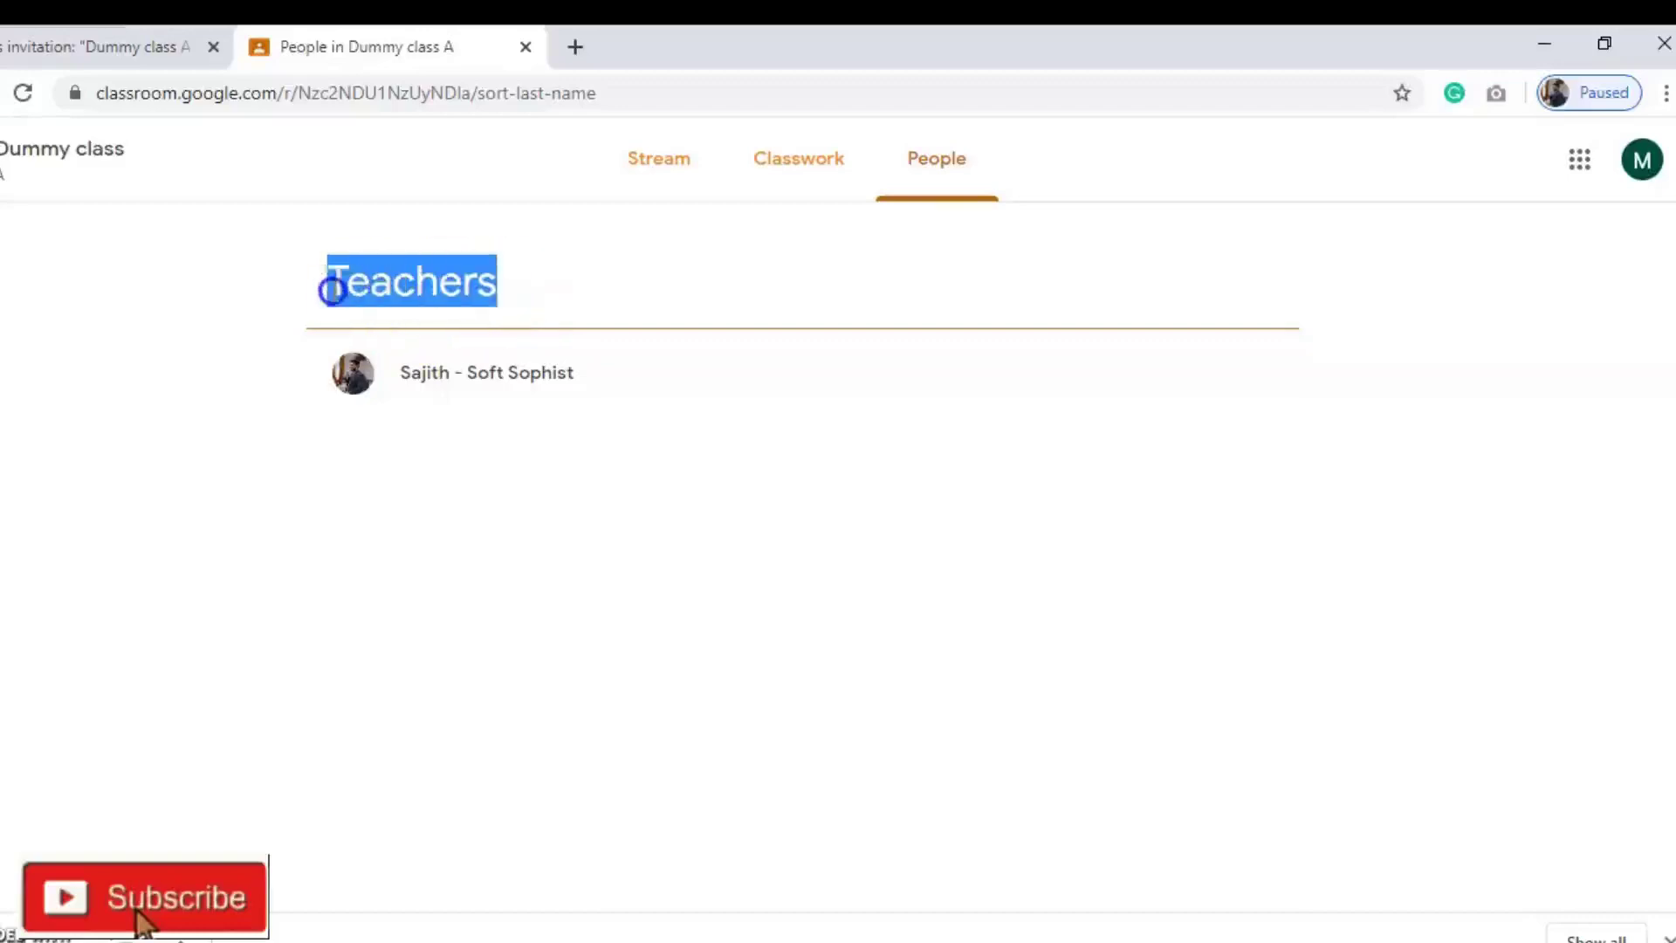